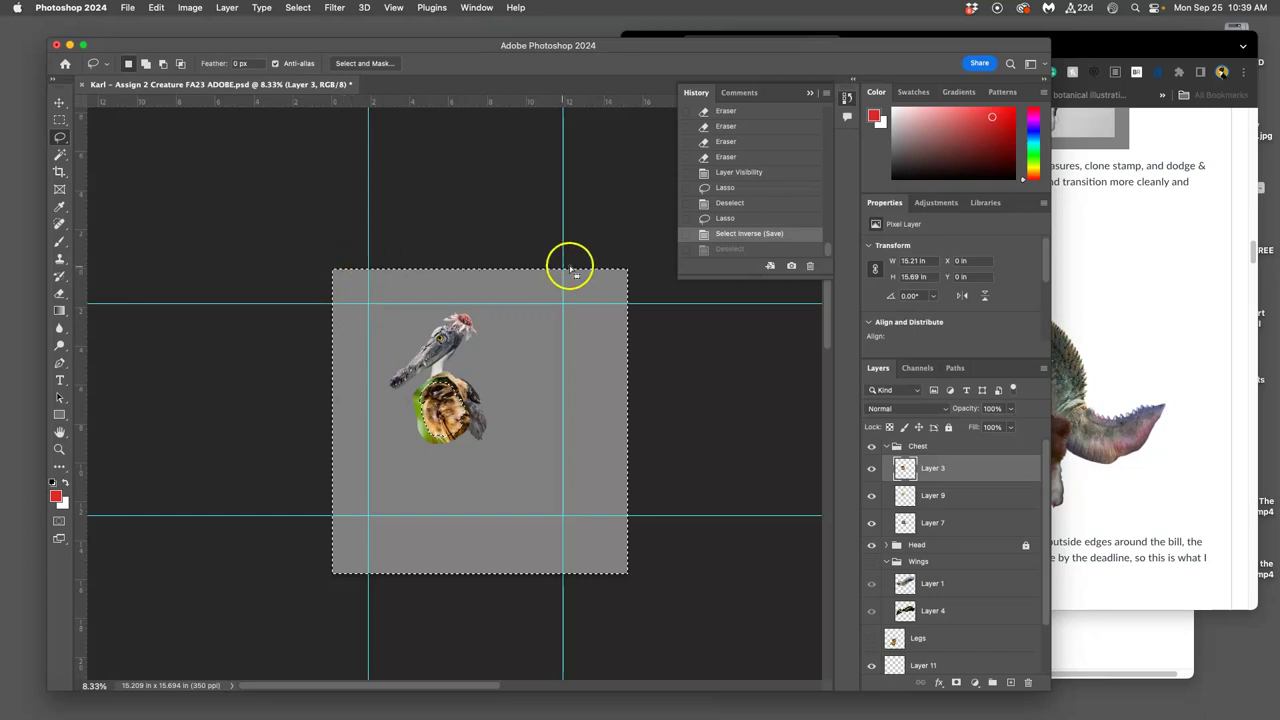
Step: Clear the area of Layer 3 outside the lassoed bee fur, removing the green background around the chest
{"action": "key", "text": "super+equal"}
{"action": "key", "text": "super+equal"}
{"action": "key", "text": "super+equal"}
{"action": "key", "text": "super+equal"}
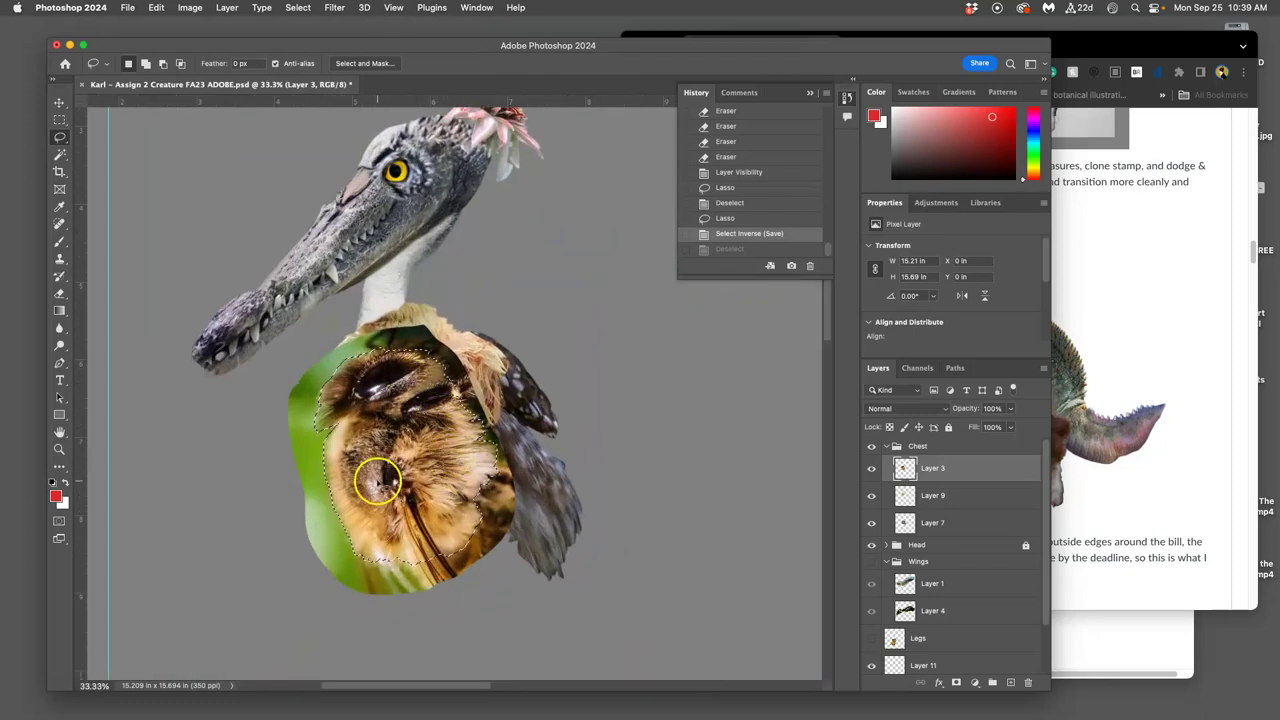
{"action": "key", "text": "BackSpace"}
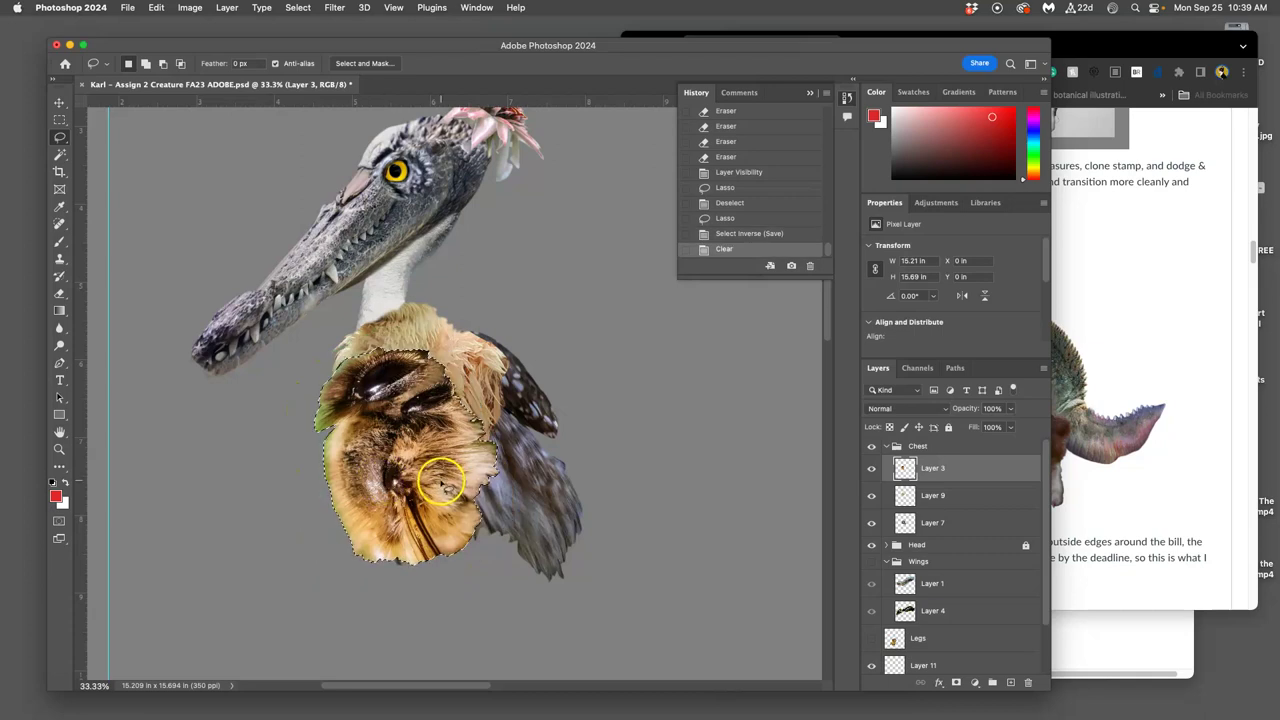
Step: Refine the selection edge around the bee fur with Select and Mask, using a 5 px radius and 2.5 px feather
{"action": "key", "text": "super+equal"}
{"action": "key", "text": "super+equal"}
{"action": "key", "text": "super+equal"}
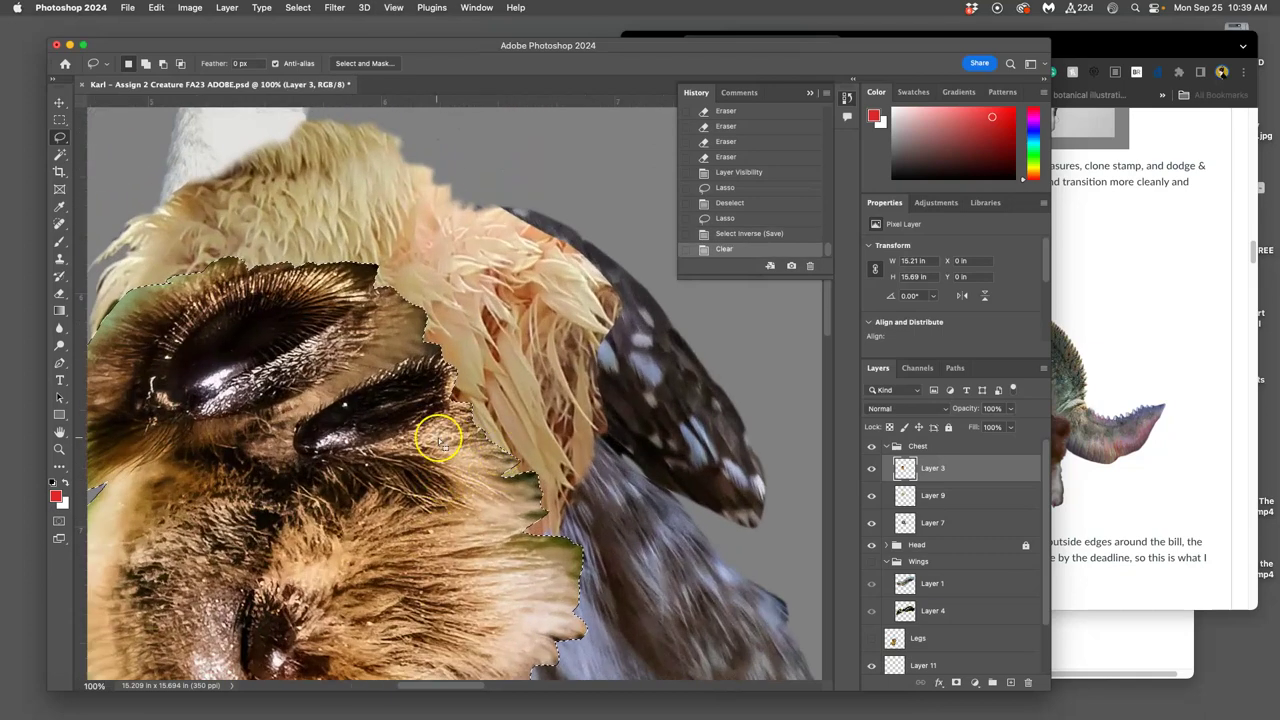
{"action": "scroll", "coordinate": [437, 440], "scroll_direction": "left", "scroll_amount": 5}
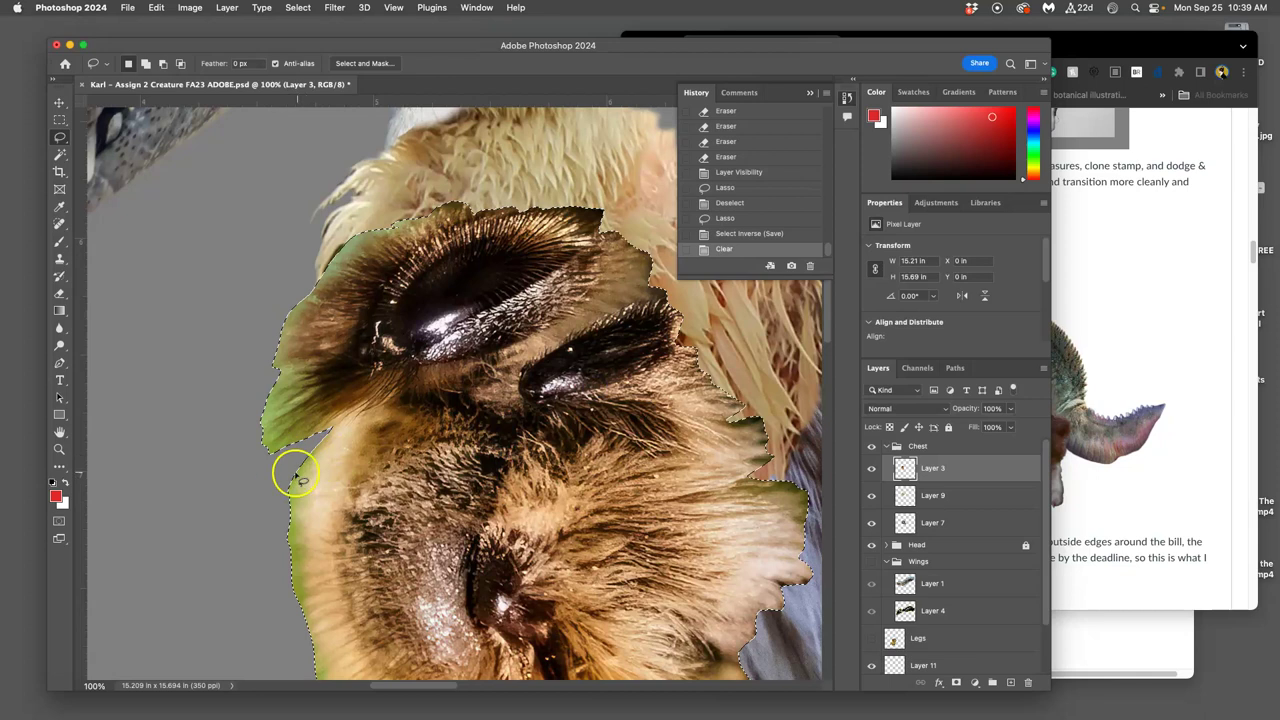
{"action": "left_click", "coordinate": [366, 63]}
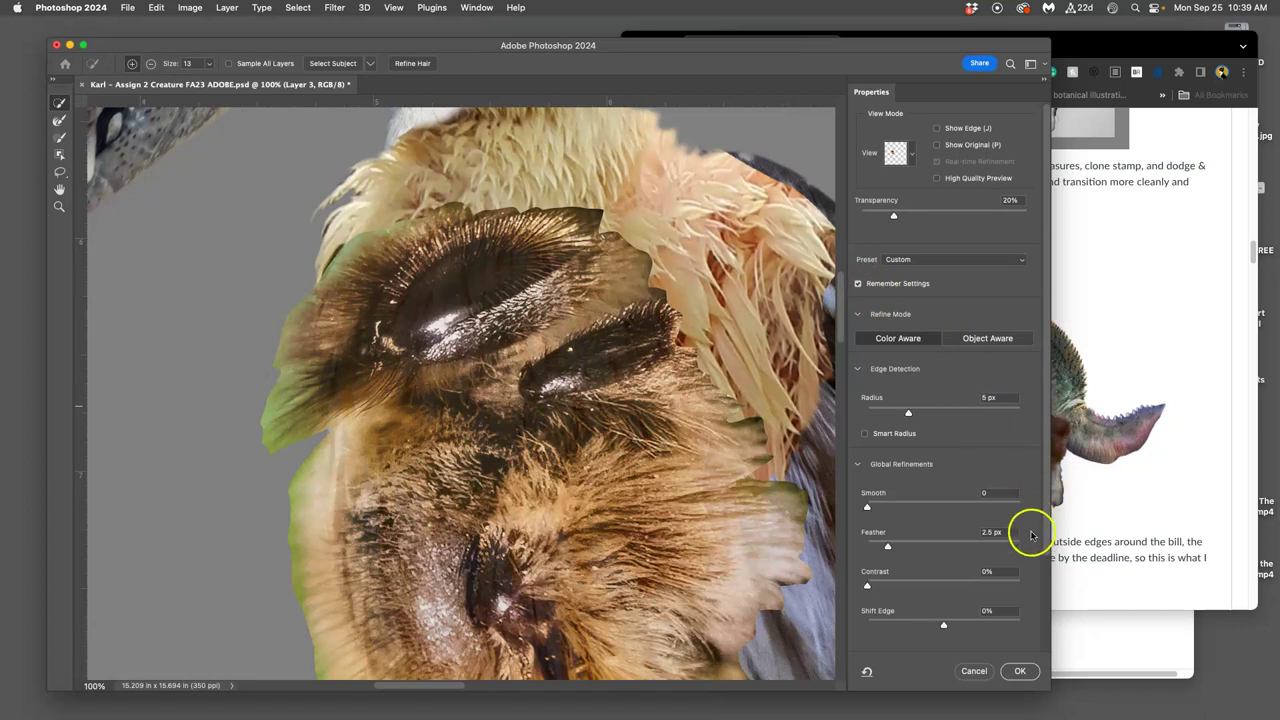
{"action": "left_click", "coordinate": [1017, 678]}
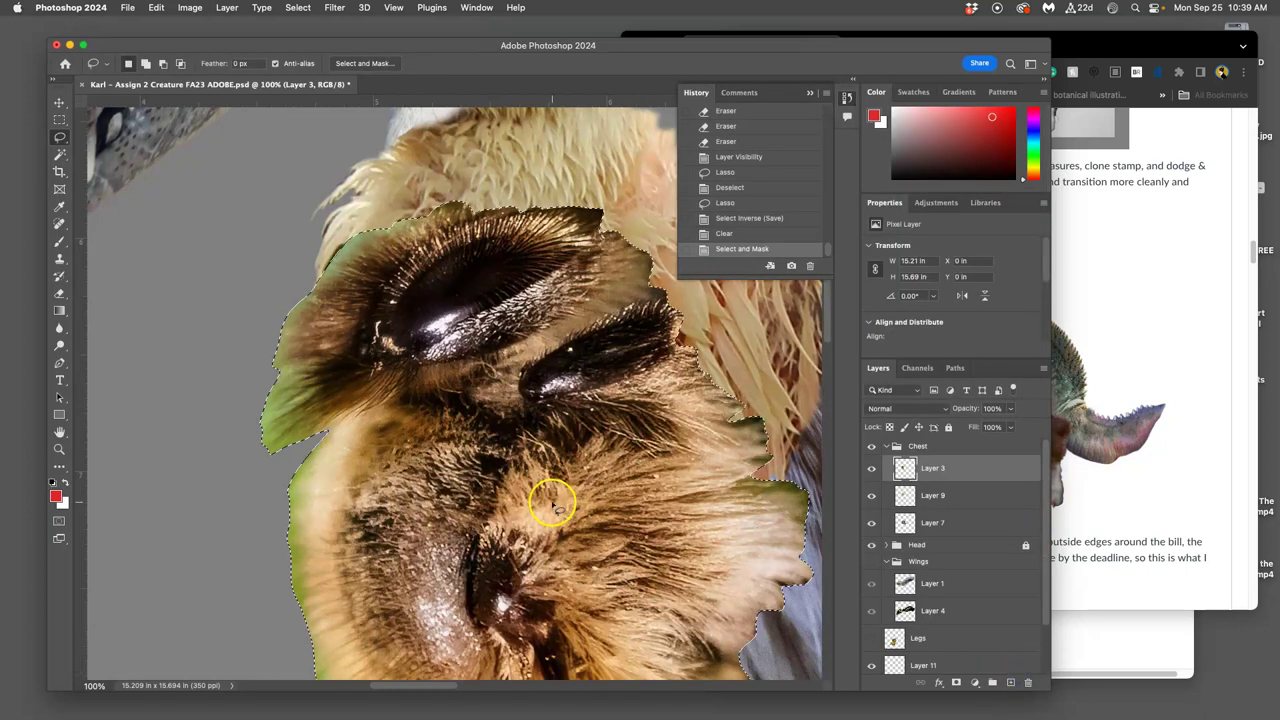
Step: Clear the softened selection repeatedly to fade the bee fur's outer edge on Layer 3, and deselect
{"action": "key", "text": "Delete"}
{"action": "key", "text": "Delete"}
{"action": "key", "text": "Delete"}
{"action": "key", "text": "Delete"}
{"action": "key", "text": "Delete"}
{"action": "key", "text": "Delete"}
{"action": "key", "text": "Delete"}
{"action": "key", "text": "Delete"}
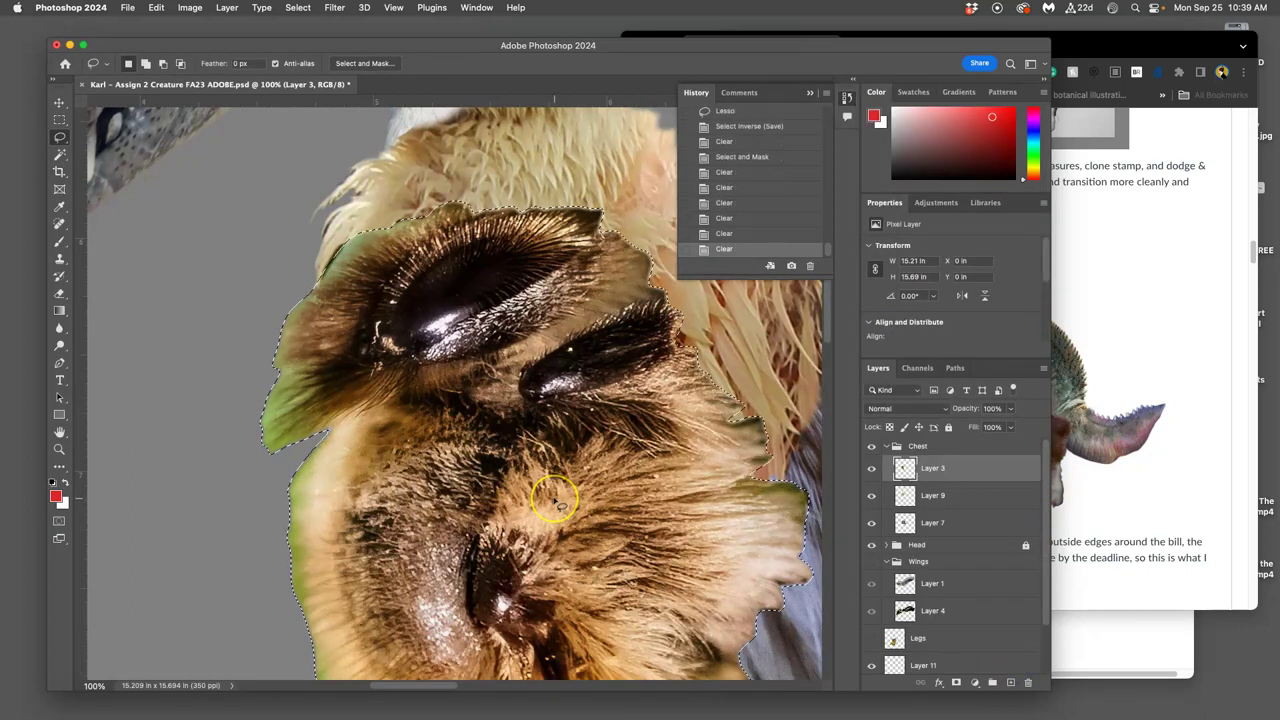
{"action": "key", "text": "Delete"}
{"action": "key", "text": "Delete"}
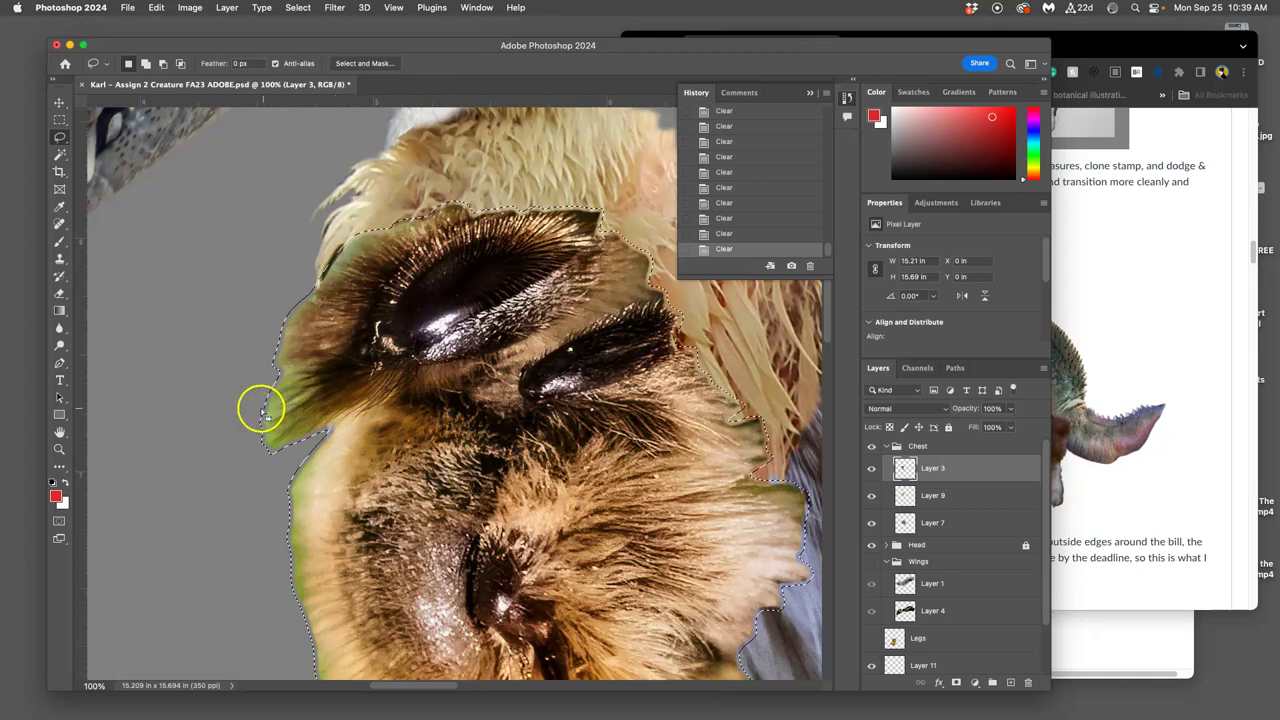
{"action": "key", "text": "super+d"}
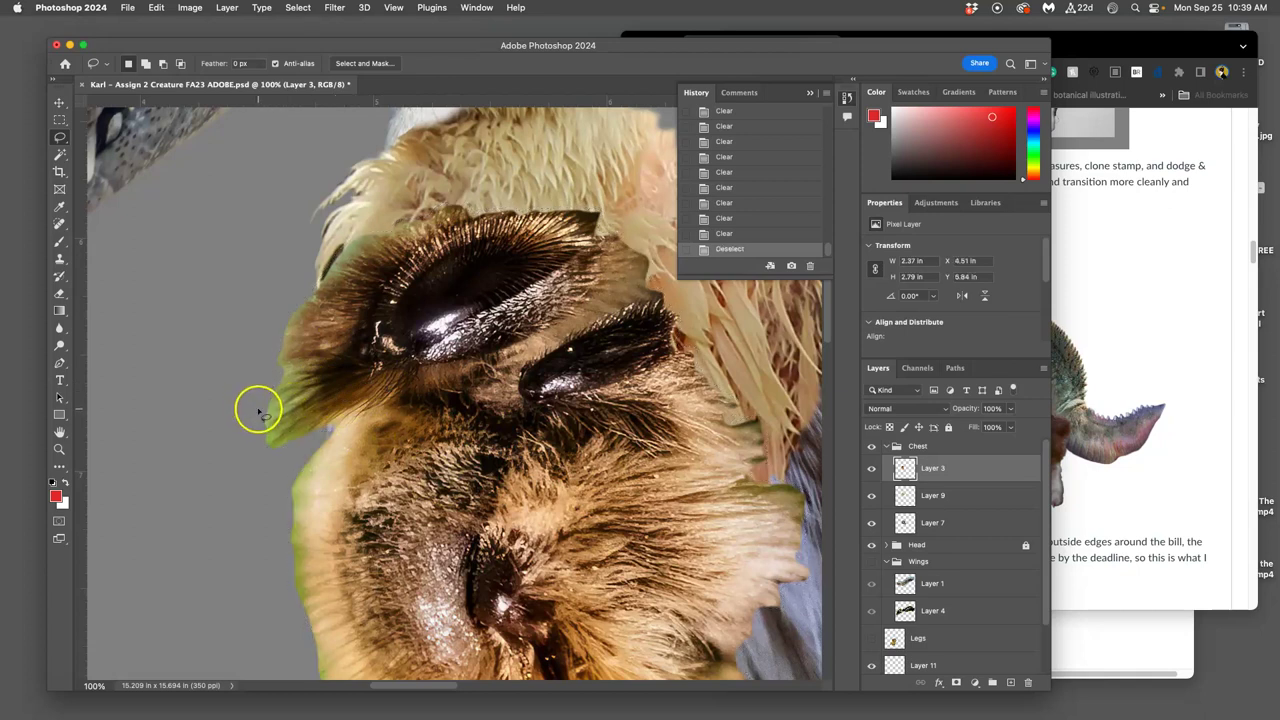
Step: Select the green fringe along the fur's left edge with the Magic Wand at tolerance 32, with Contiguous off
{"action": "left_click", "coordinate": [60, 154]}
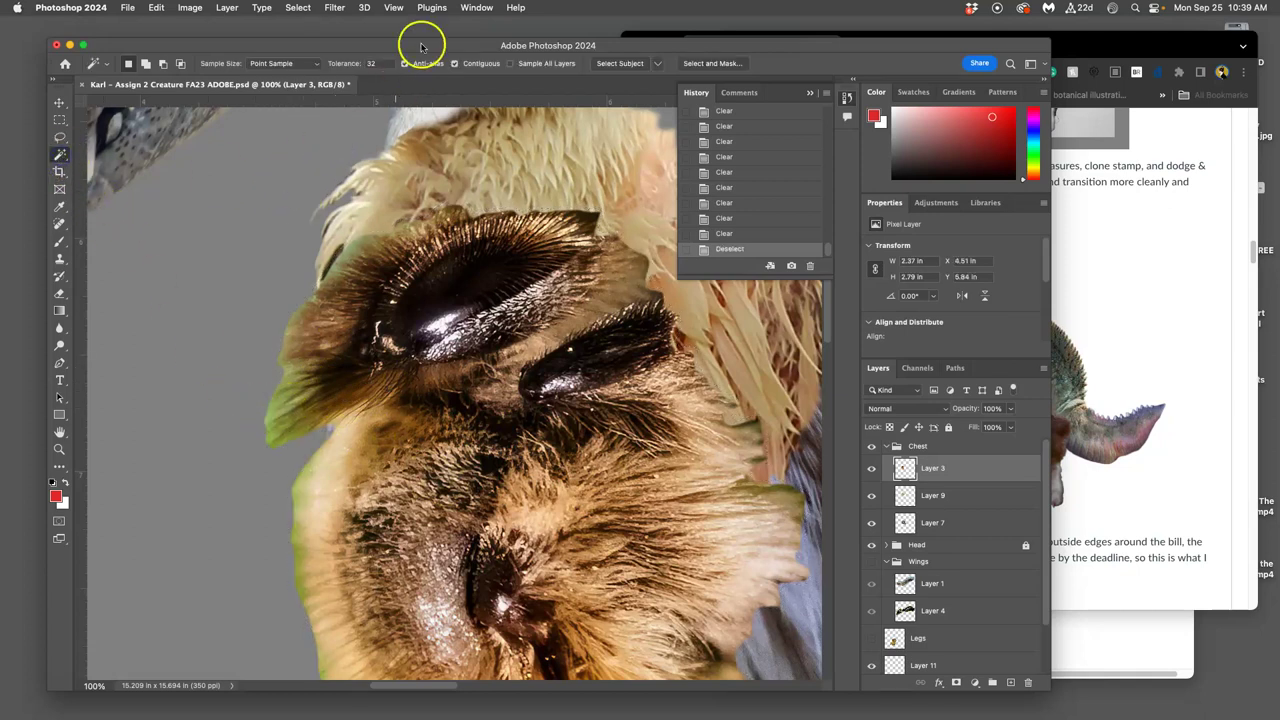
{"action": "left_click", "coordinate": [455, 62]}
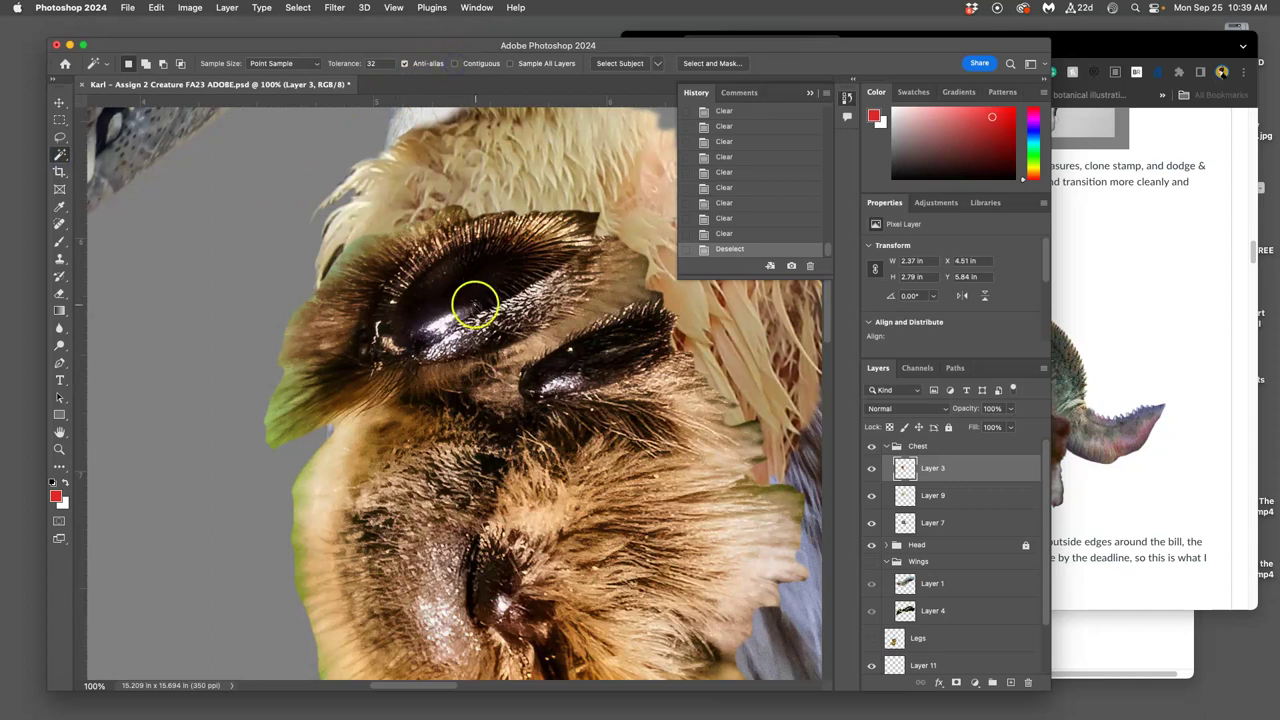
{"action": "scroll", "coordinate": [472, 305], "scroll_direction": "down", "scroll_amount": 2}
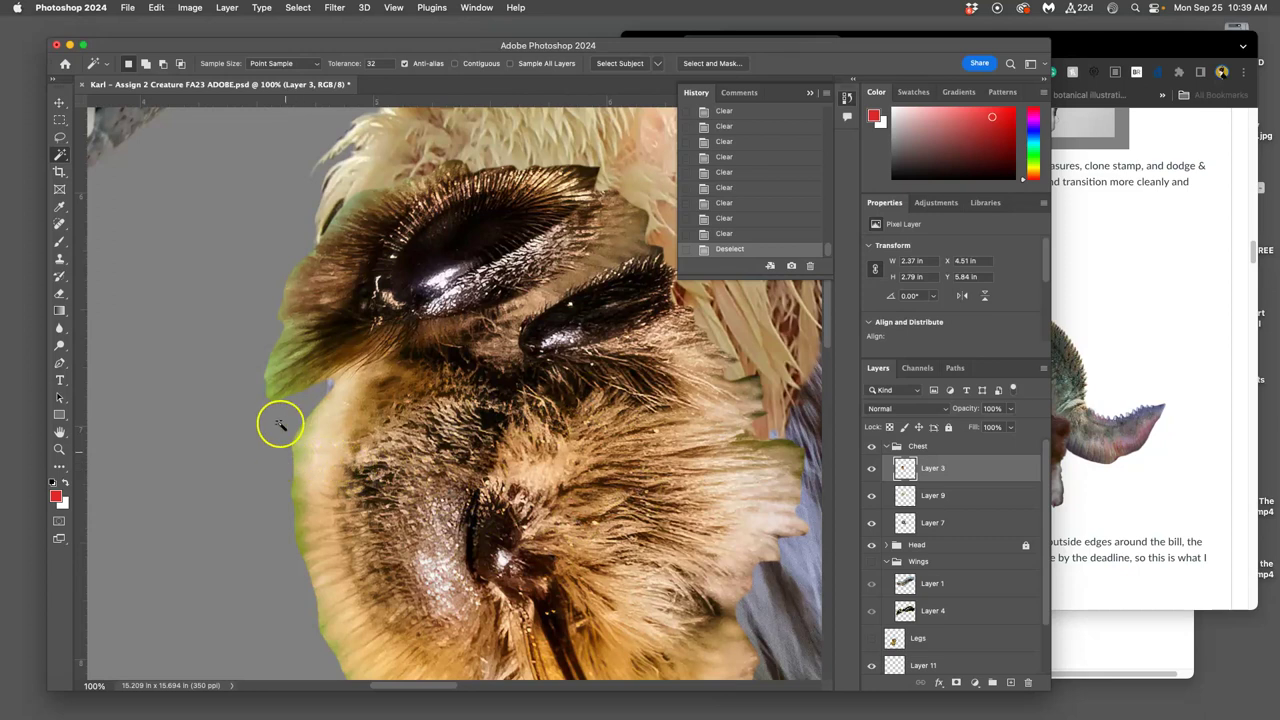
{"action": "left_click", "coordinate": [269, 372]}
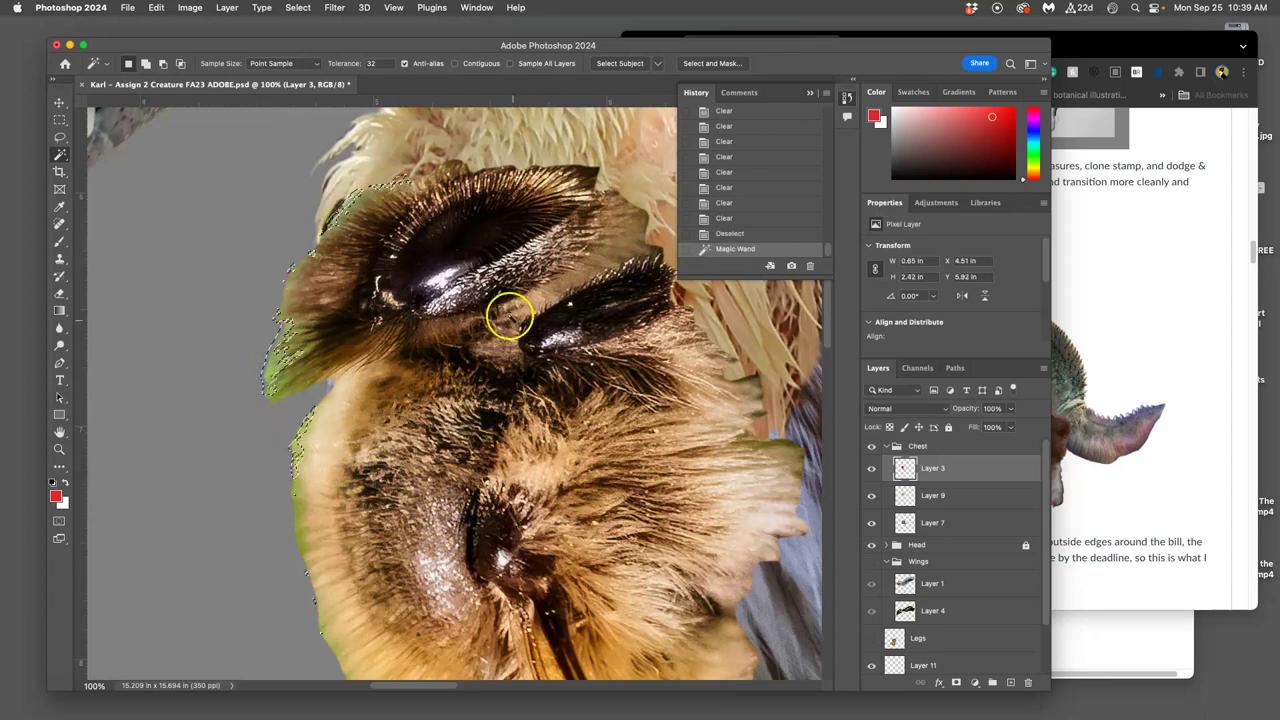
{"action": "left_click", "coordinate": [296, 504], "text": "shift"}
{"action": "scroll", "coordinate": [657, 486], "scroll_direction": "right", "scroll_amount": 5}
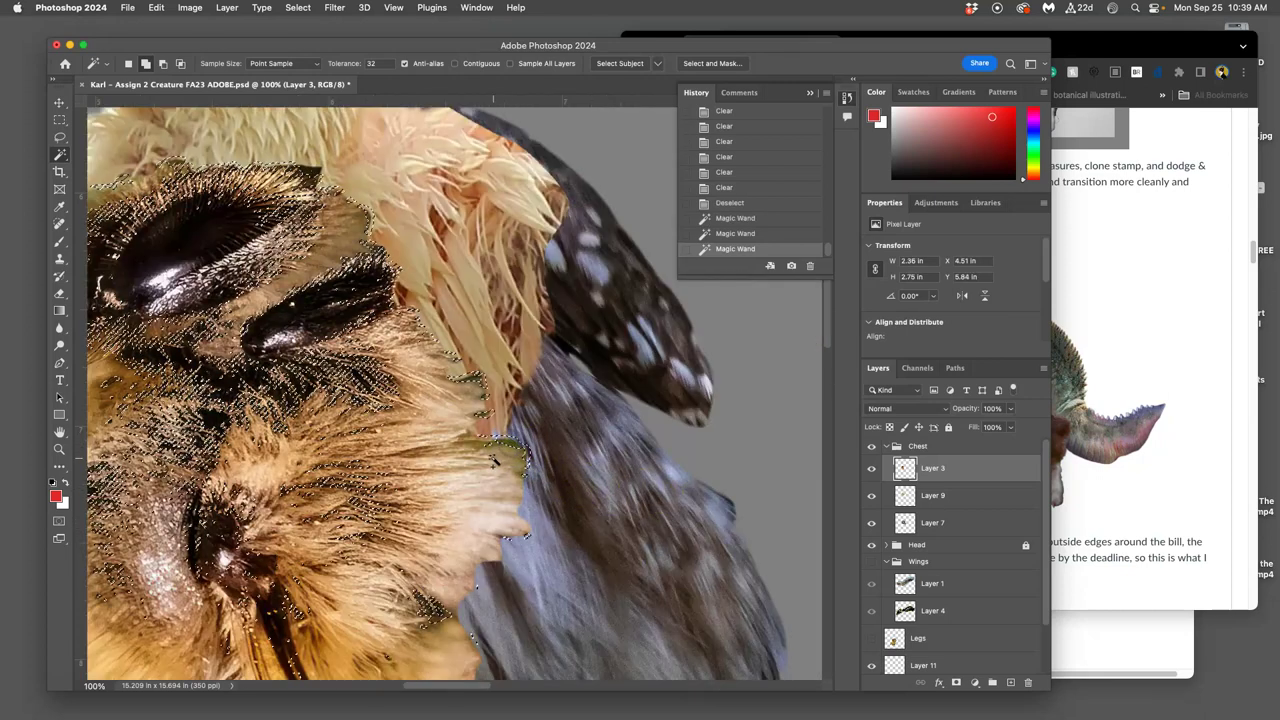
{"action": "left_click", "coordinate": [472, 465]}
{"action": "scroll", "coordinate": [472, 465], "scroll_direction": "left", "scroll_amount": 8}
{"action": "scroll", "coordinate": [463, 463], "scroll_direction": "right", "scroll_amount": 5}
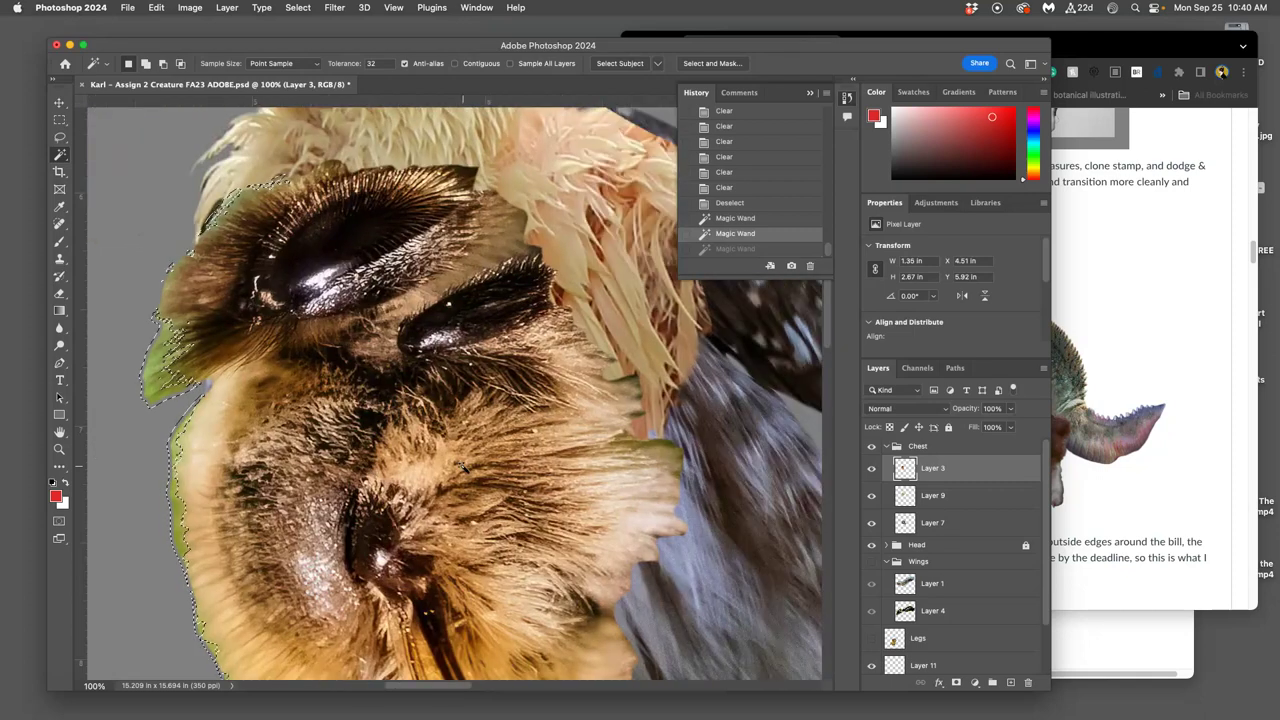
Step: Refine the green fringe selection with Select and Mask, clear it repeatedly from Layer 3, and deselect
{"action": "left_click", "coordinate": [730, 63]}
{"action": "left_click", "coordinate": [1020, 671]}
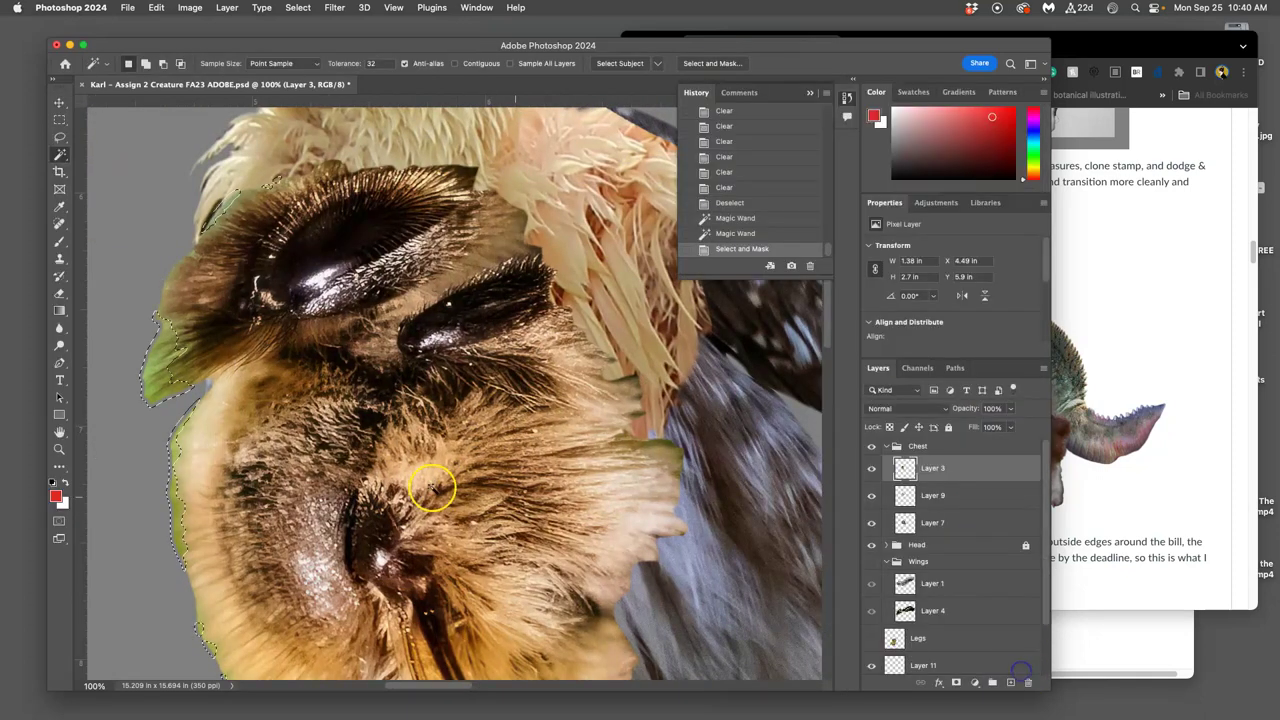
{"action": "scroll", "coordinate": [337, 455], "scroll_direction": "left", "scroll_amount": 5}
{"action": "key", "text": "Delete"}
{"action": "key", "text": "Delete"}
{"action": "key", "text": "Delete"}
{"action": "key", "text": "Delete"}
{"action": "key", "text": "Delete"}
{"action": "key", "text": "Delete"}
{"action": "key", "text": "Delete"}
{"action": "key", "text": "Delete"}
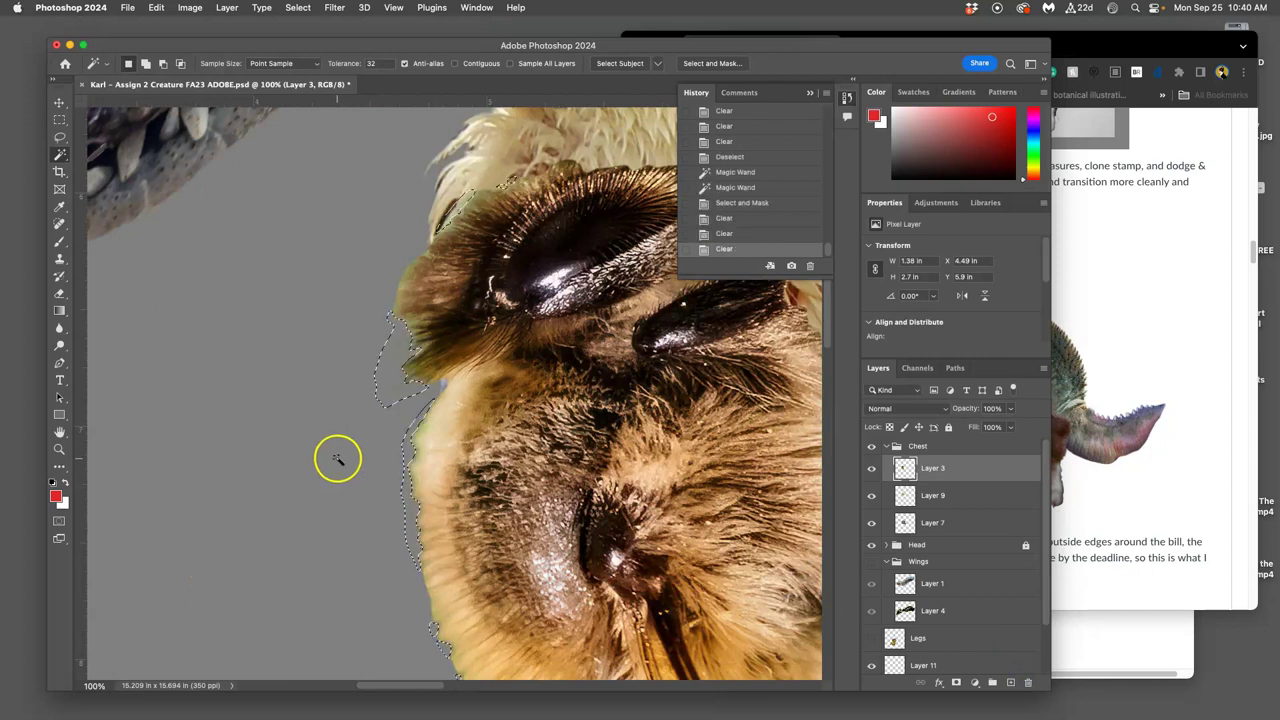
{"action": "key", "text": "Delete"}
{"action": "key", "text": "super+d"}
Step: Erase the outer edges of the bee fur on Layer 3 with a soft 121 px Eraser to blend it into the feathers
{"action": "scroll", "coordinate": [385, 457], "scroll_direction": "down", "scroll_amount": 6}
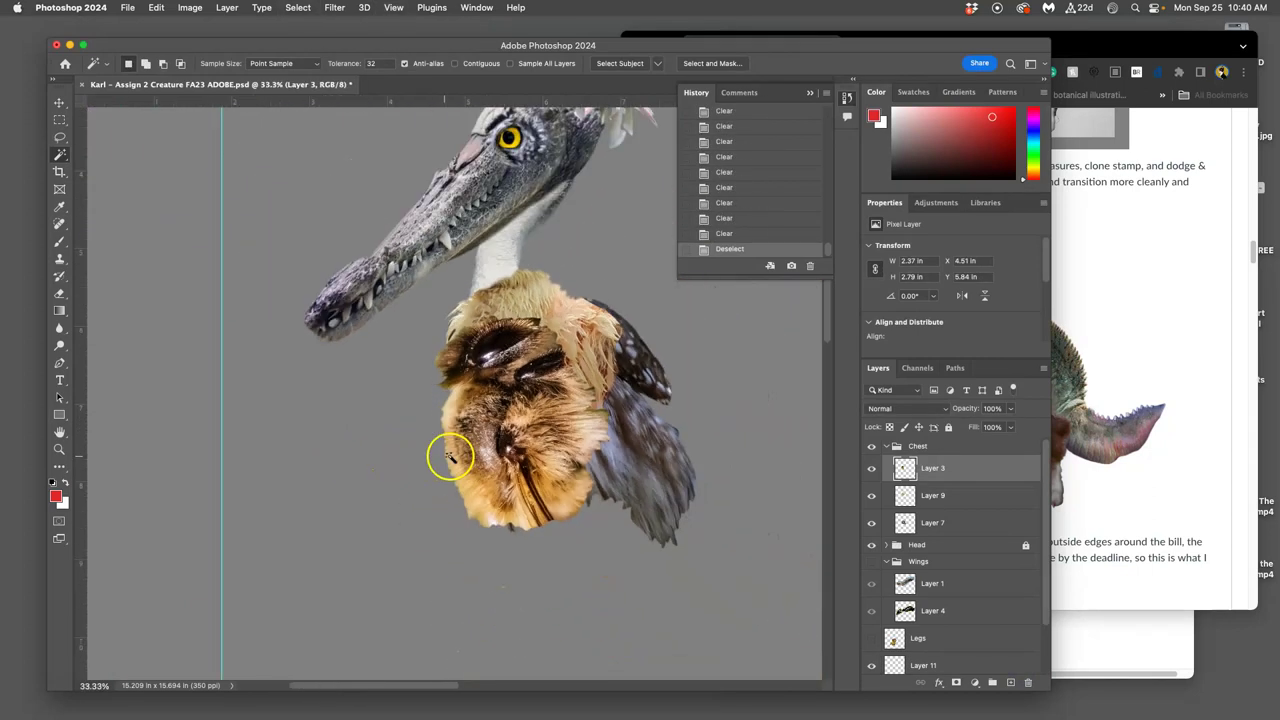
{"action": "scroll", "coordinate": [467, 457], "scroll_direction": "up", "scroll_amount": 2}
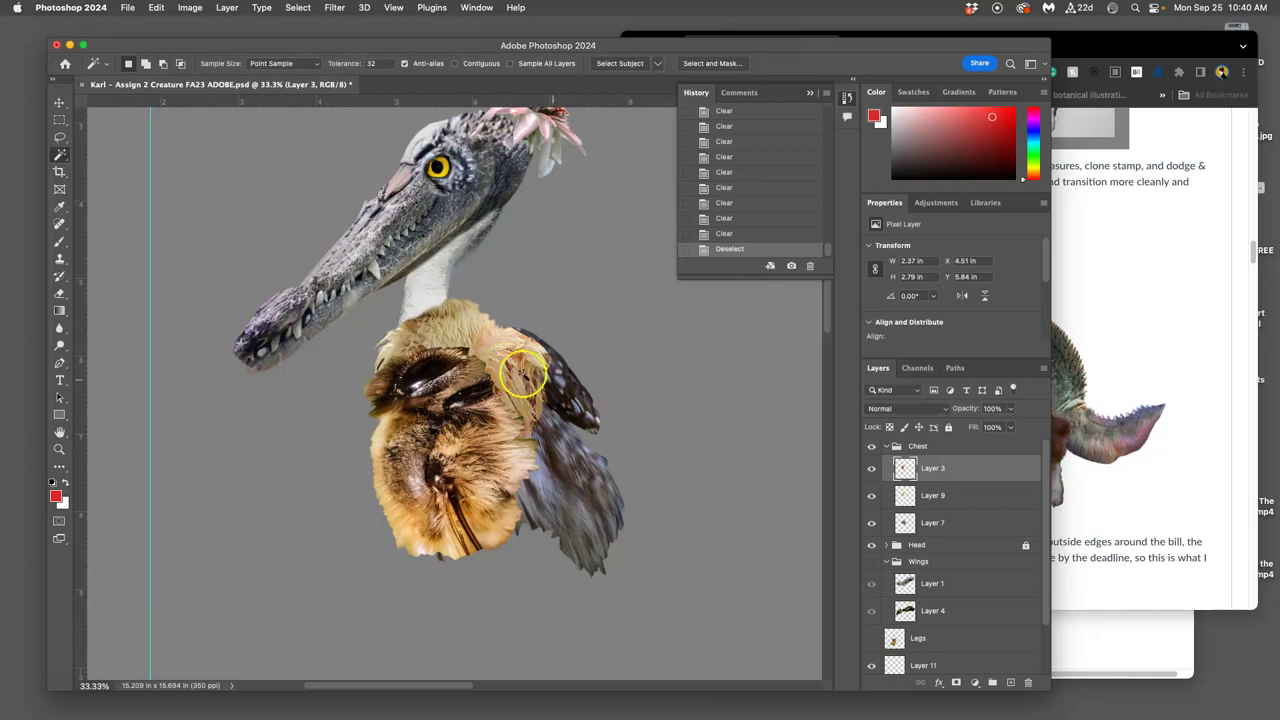
{"action": "left_click", "coordinate": [59, 293]}
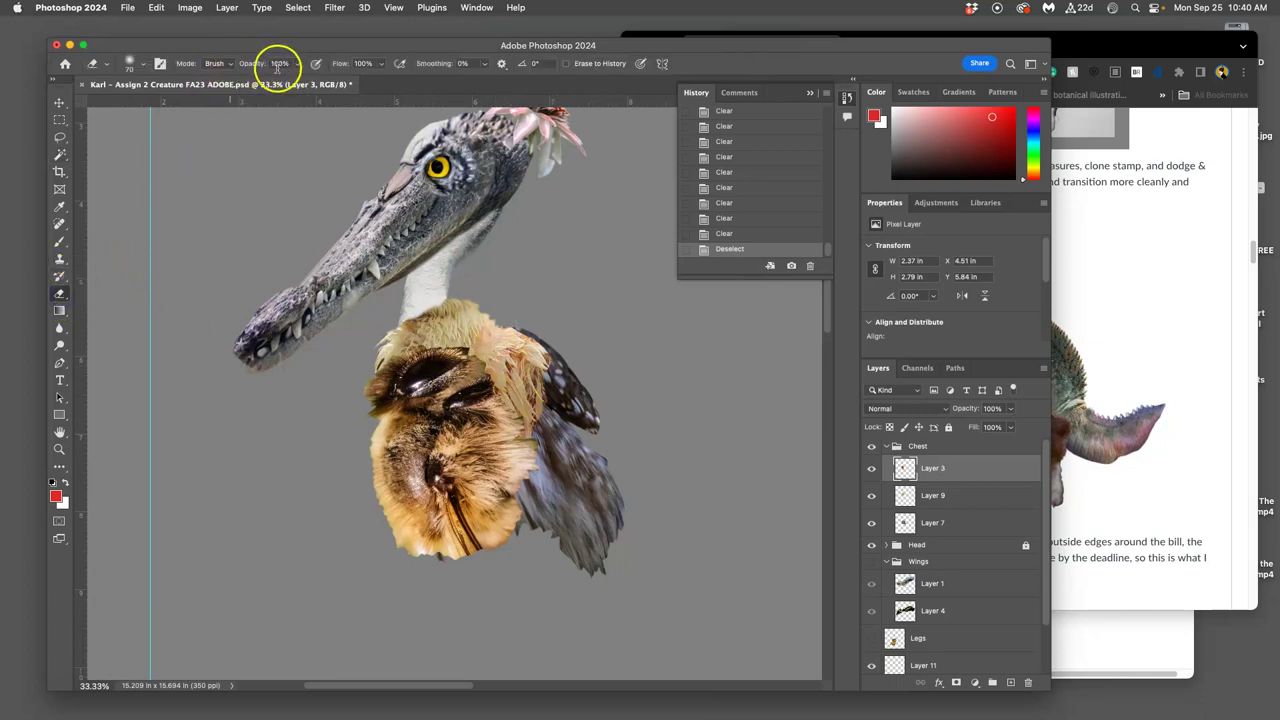
{"action": "left_click", "coordinate": [142, 63]}
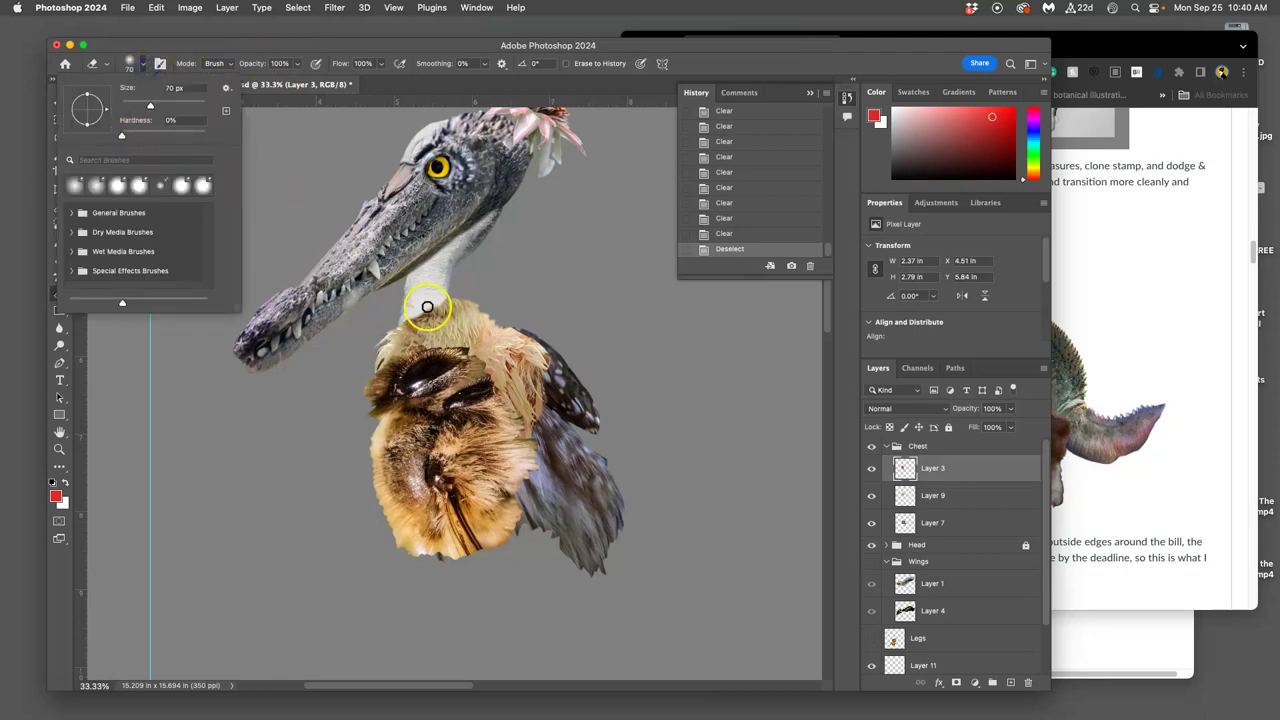
{"action": "left_click", "coordinate": [175, 88]}
{"action": "type", "text": "121"}
{"action": "key", "text": "Return"}
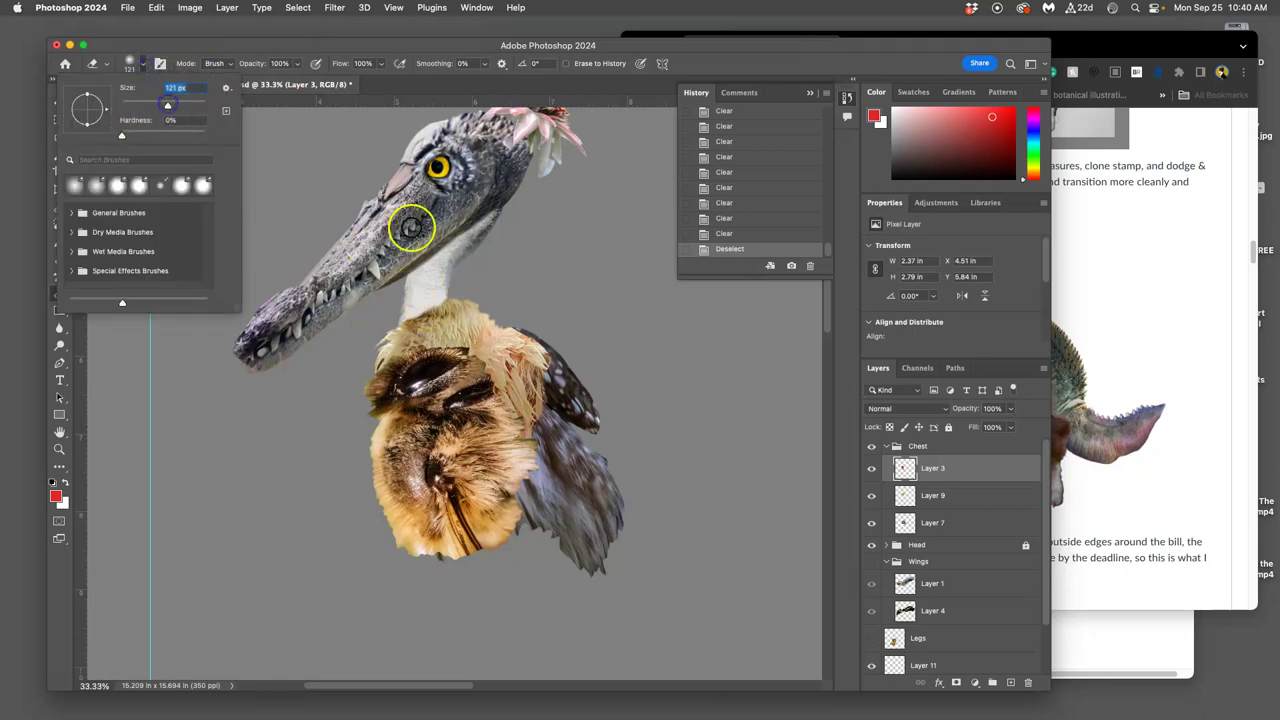
{"action": "left_click", "coordinate": [475, 339]}
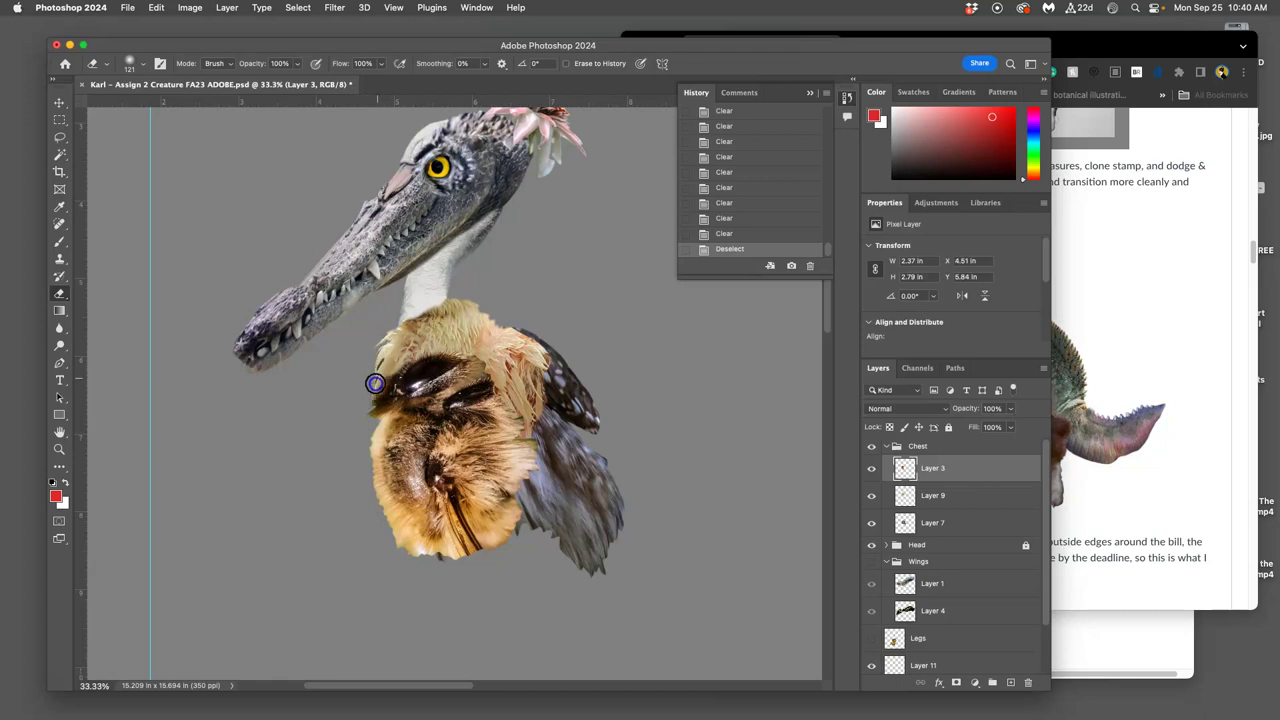
{"action": "left_click_drag", "start_coordinate": [375, 380], "coordinate": [385, 350]}
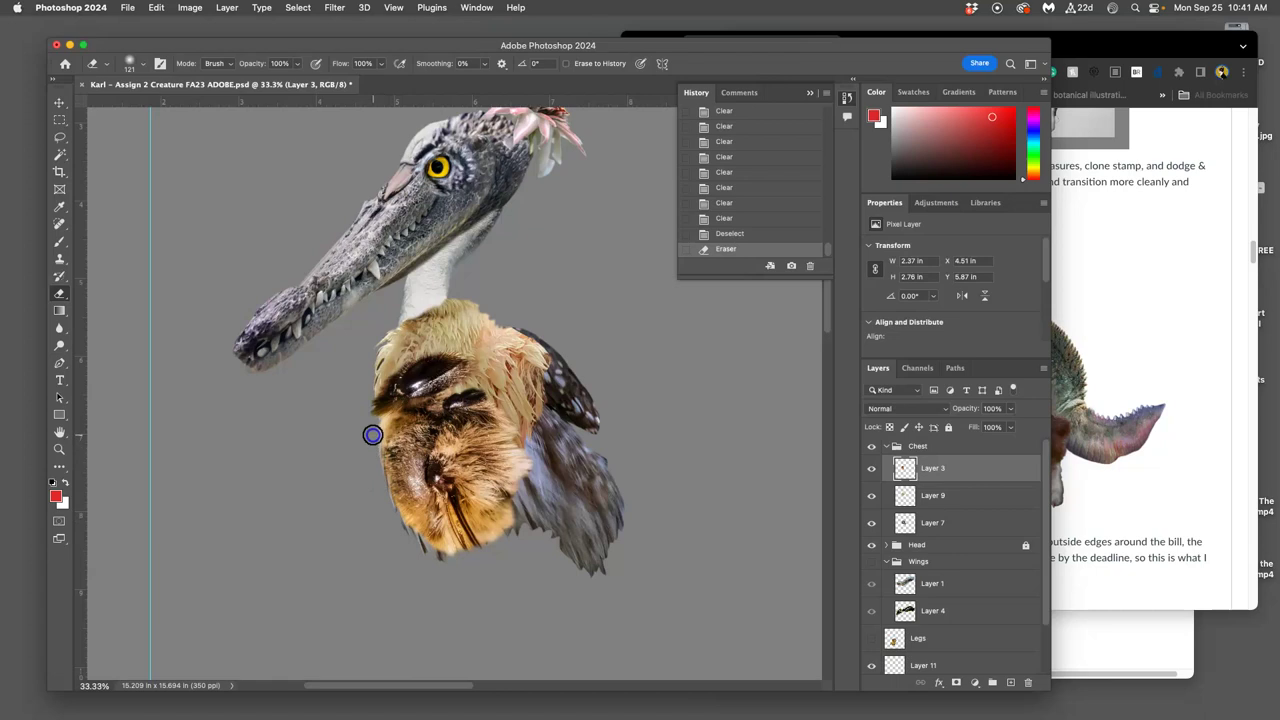
{"action": "mouse_move", "coordinate": [375, 421]}
{"action": "left_mouse_down"}
{"action": "mouse_move", "coordinate": [409, 557]}
{"action": "mouse_move", "coordinate": [480, 545]}
{"action": "left_mouse_up"}
{"action": "left_click_drag", "start_coordinate": [523, 463], "coordinate": [512, 511]}
{"action": "left_click_drag", "start_coordinate": [503, 515], "coordinate": [534, 534]}
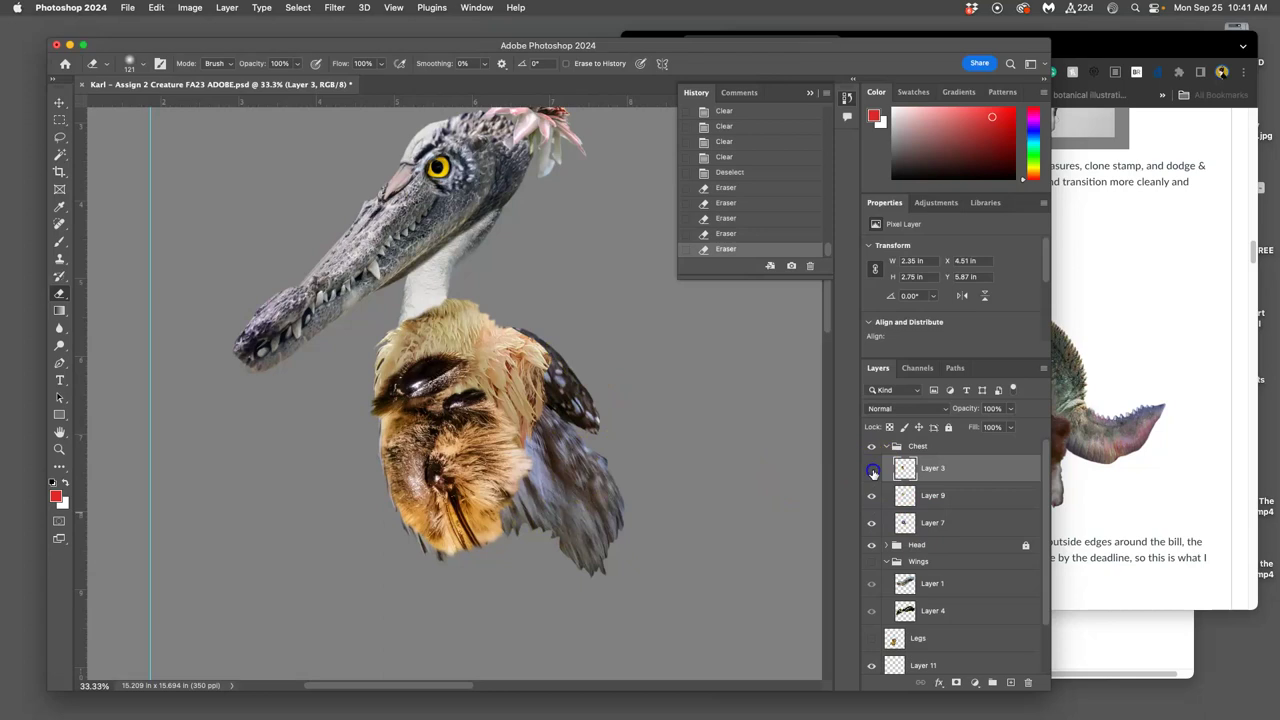
Step: Hide Layer 3 and Layer 9 to examine the feathers beneath the chest fur, and show both layers again
{"action": "left_click", "coordinate": [871, 471]}
{"action": "left_click", "coordinate": [871, 496]}
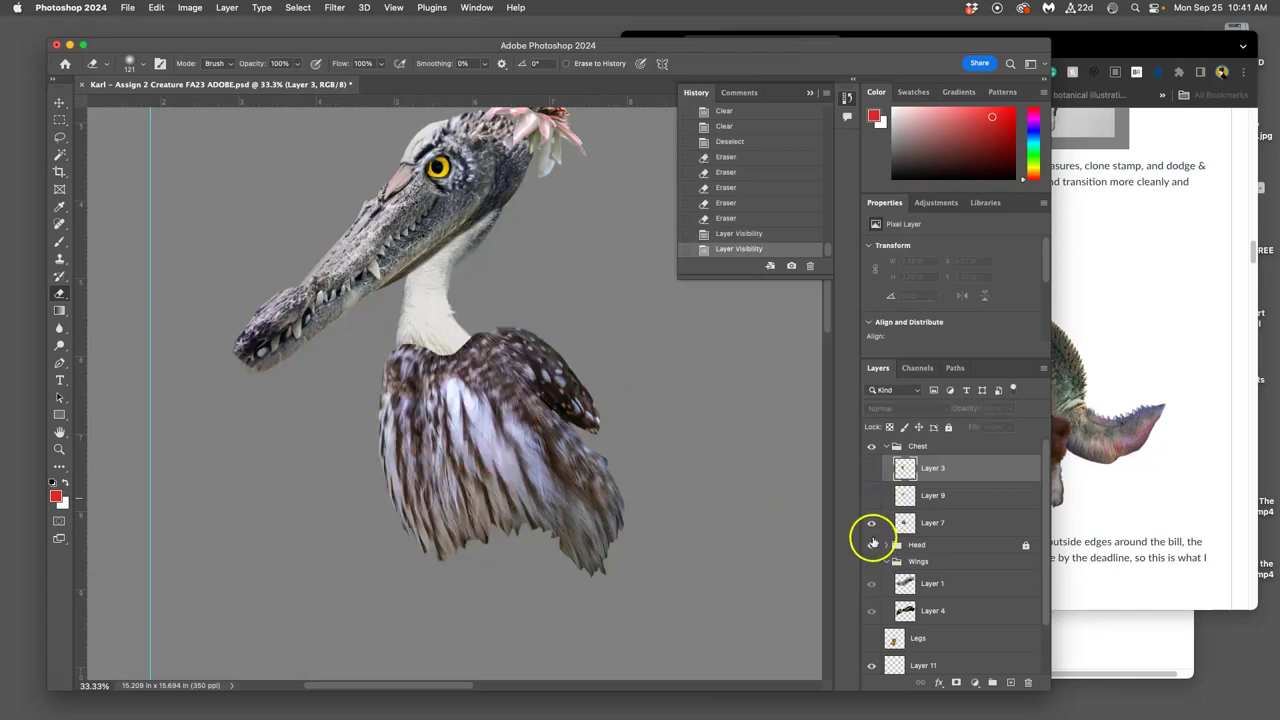
{"action": "left_click", "coordinate": [871, 496]}
{"action": "left_click", "coordinate": [871, 468]}
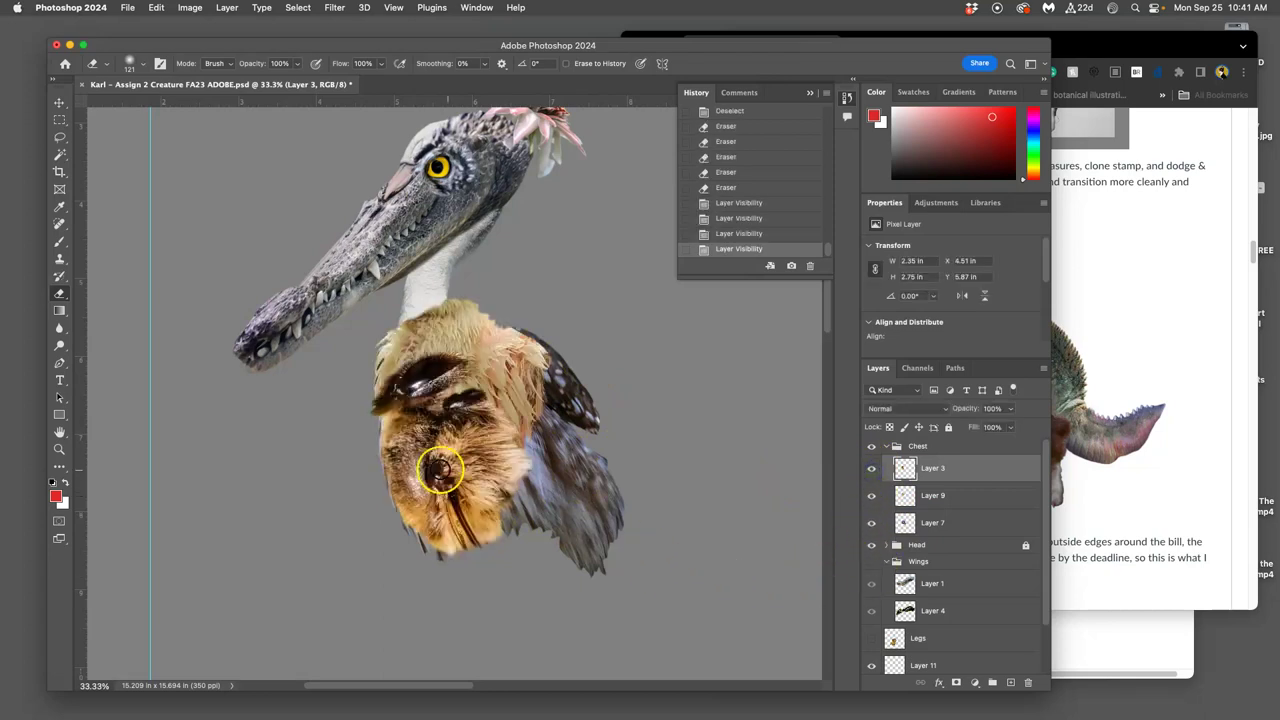
Step: Apply Levels to Layer 3 with midtones at 1.27 and output levels from 6 to 240, and compare before and after
{"action": "left_click", "coordinate": [950, 468]}
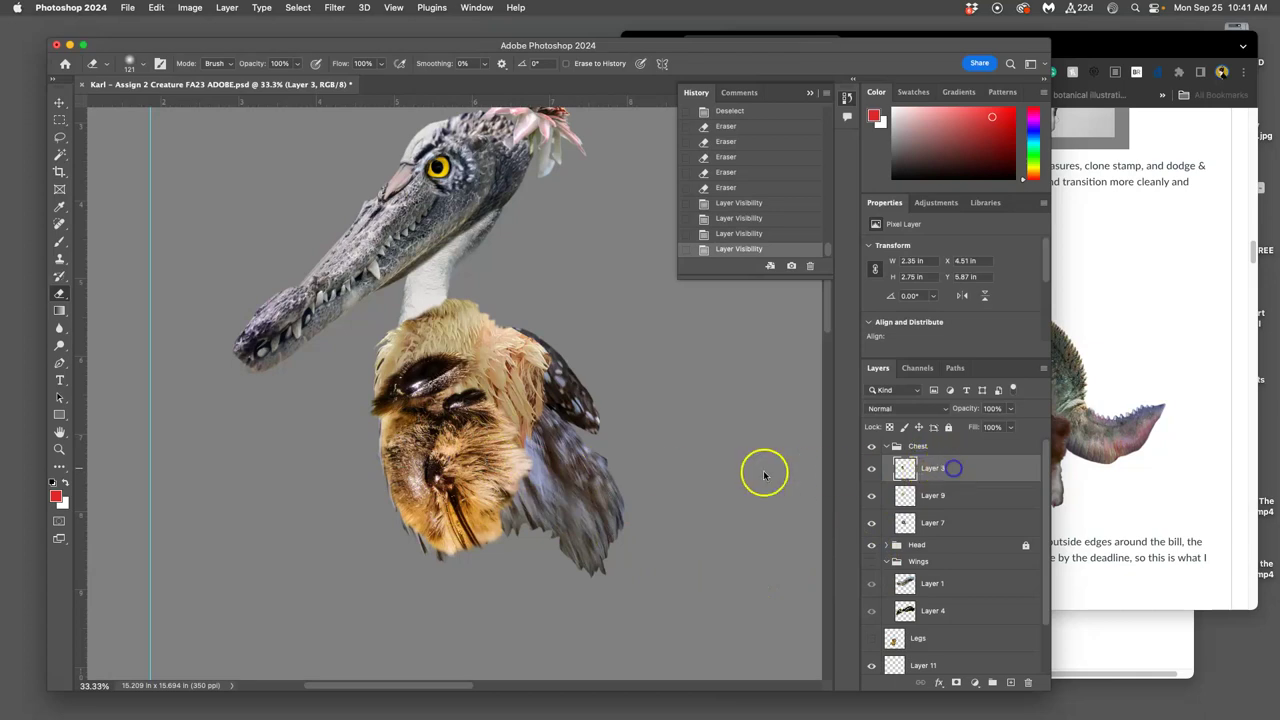
{"action": "left_click", "coordinate": [190, 8]}
{"action": "mouse_move", "coordinate": [210, 45]}
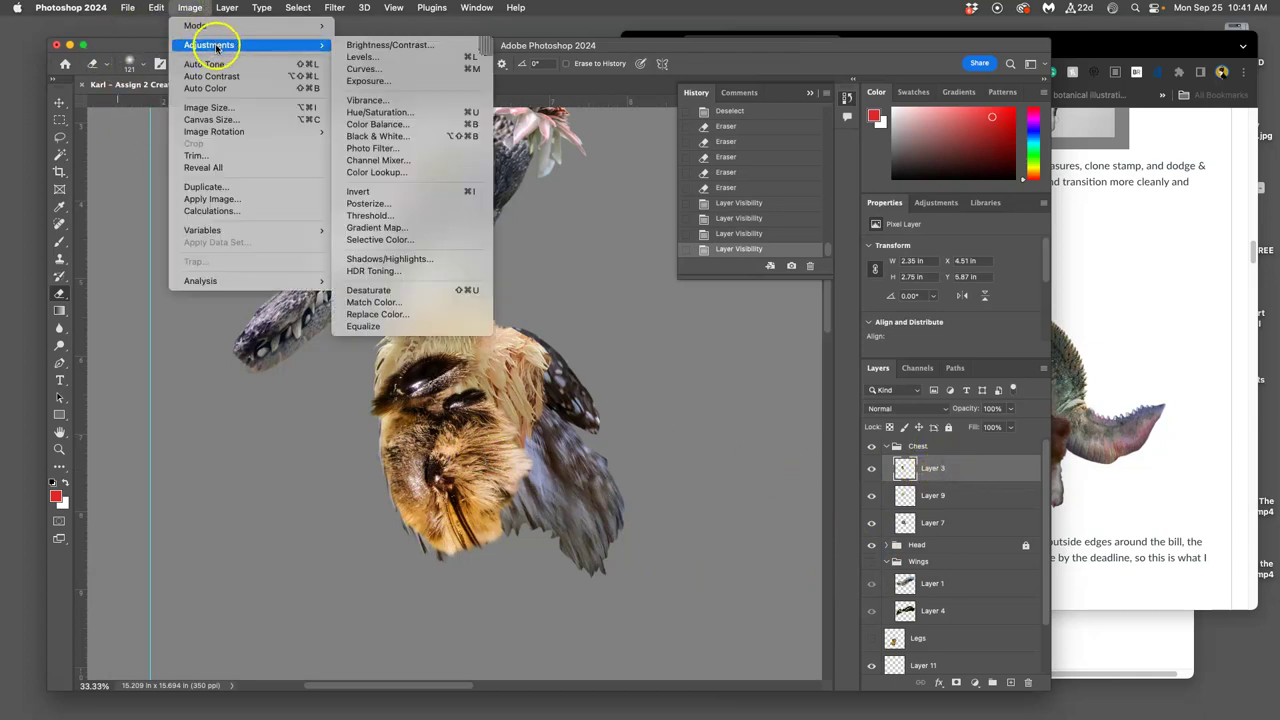
{"action": "left_click", "coordinate": [362, 56]}
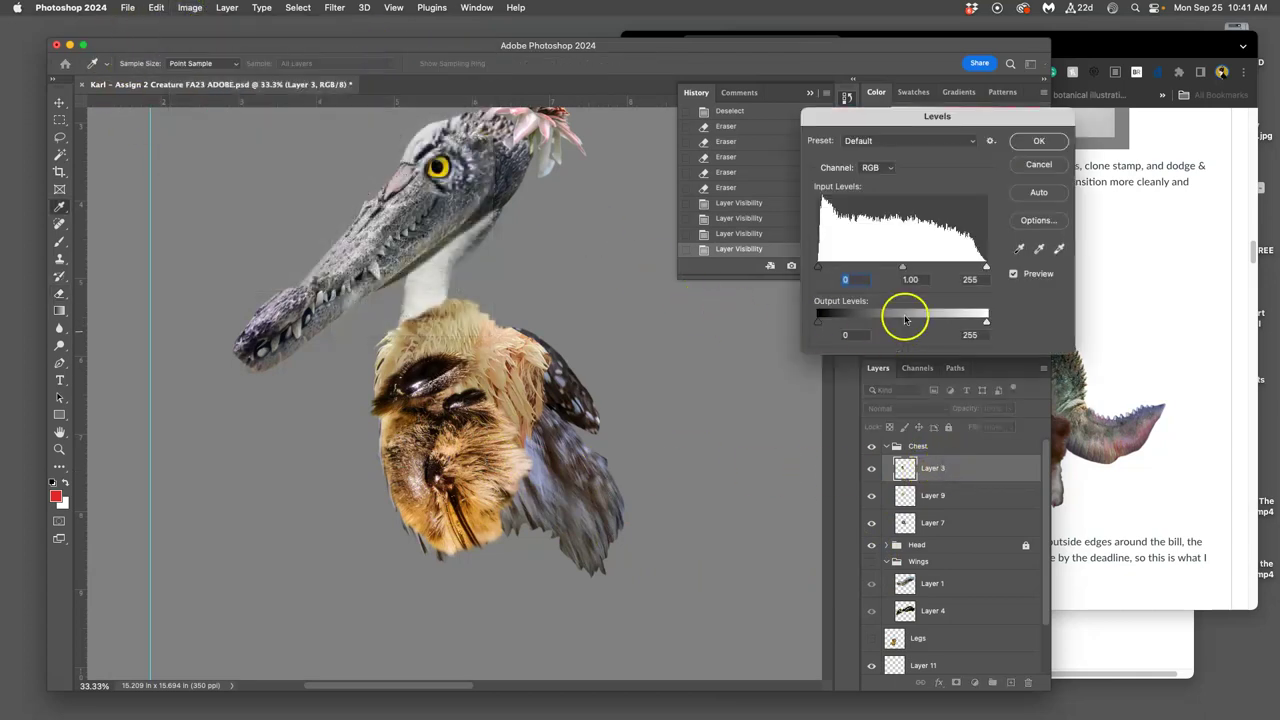
{"action": "mouse_move", "coordinate": [902, 268]}
{"action": "left_mouse_down"}
{"action": "mouse_move", "coordinate": [890, 269]}
{"action": "mouse_move", "coordinate": [913, 270]}
{"action": "mouse_move", "coordinate": [887, 270]}
{"action": "left_mouse_up"}
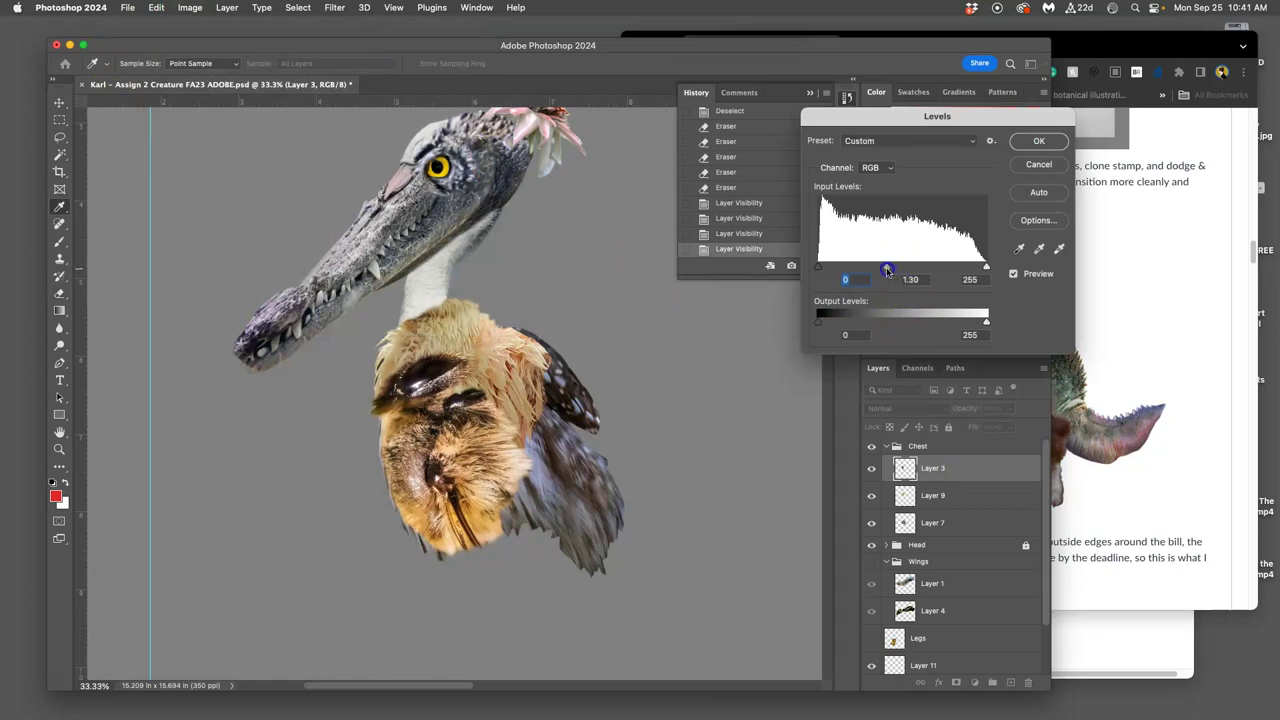
{"action": "left_click_drag", "start_coordinate": [820, 321], "coordinate": [828, 324]}
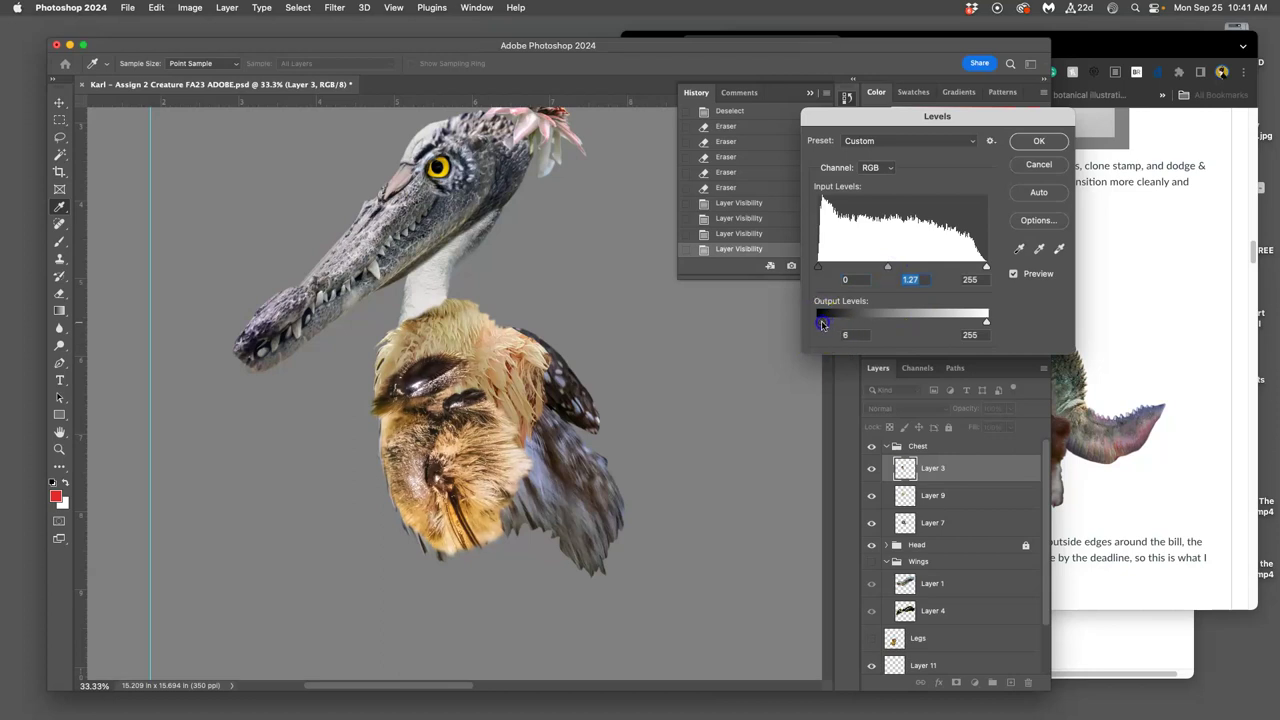
{"action": "left_click_drag", "start_coordinate": [986, 321], "coordinate": [977, 322]}
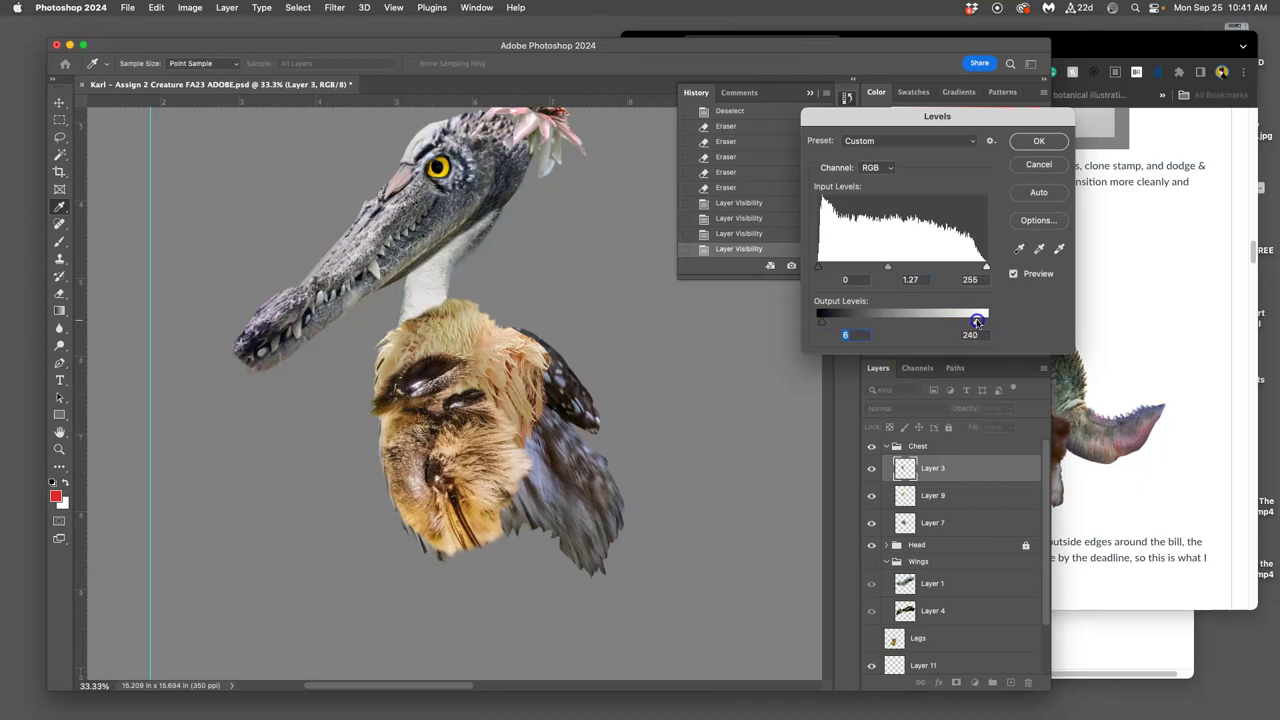
{"action": "left_click", "coordinate": [1035, 143]}
{"action": "left_click", "coordinate": [730, 240]}
{"action": "left_click", "coordinate": [728, 249]}
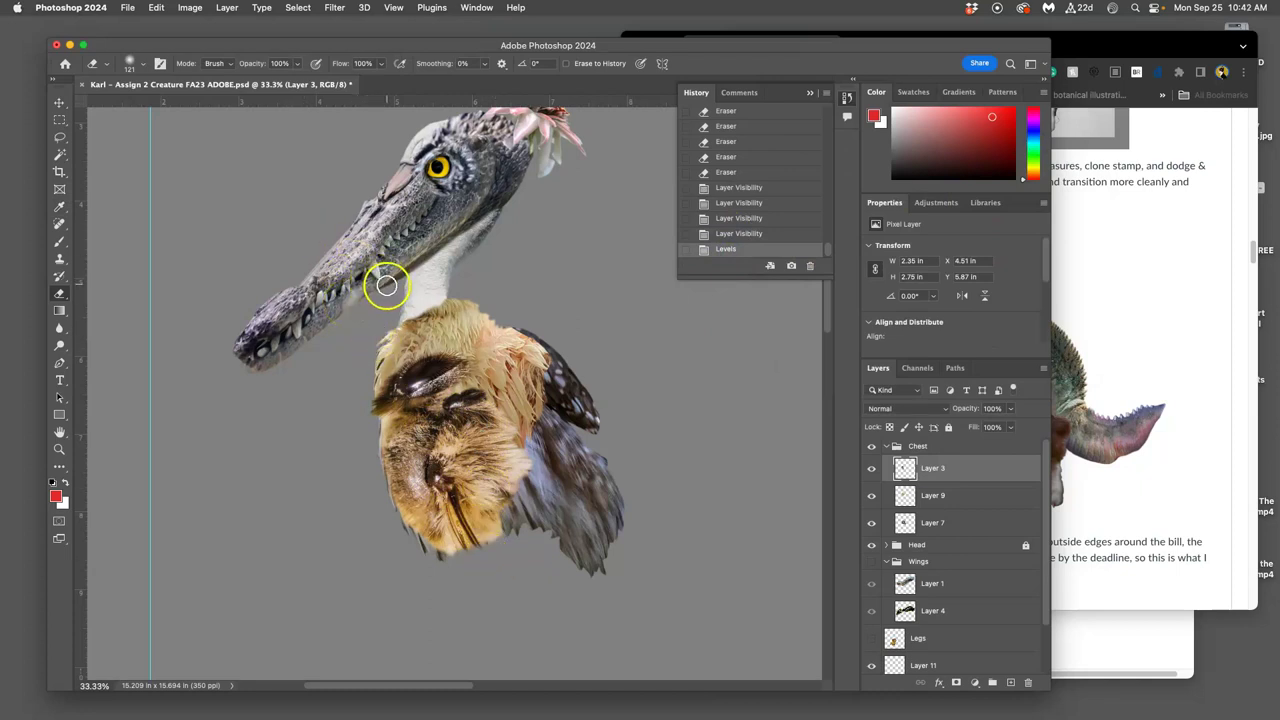
Step: Open Color Balance for Layer 3 and set its midtones to -26, -13 and +22
{"action": "left_click", "coordinate": [189, 7]}
{"action": "mouse_move", "coordinate": [210, 45]}
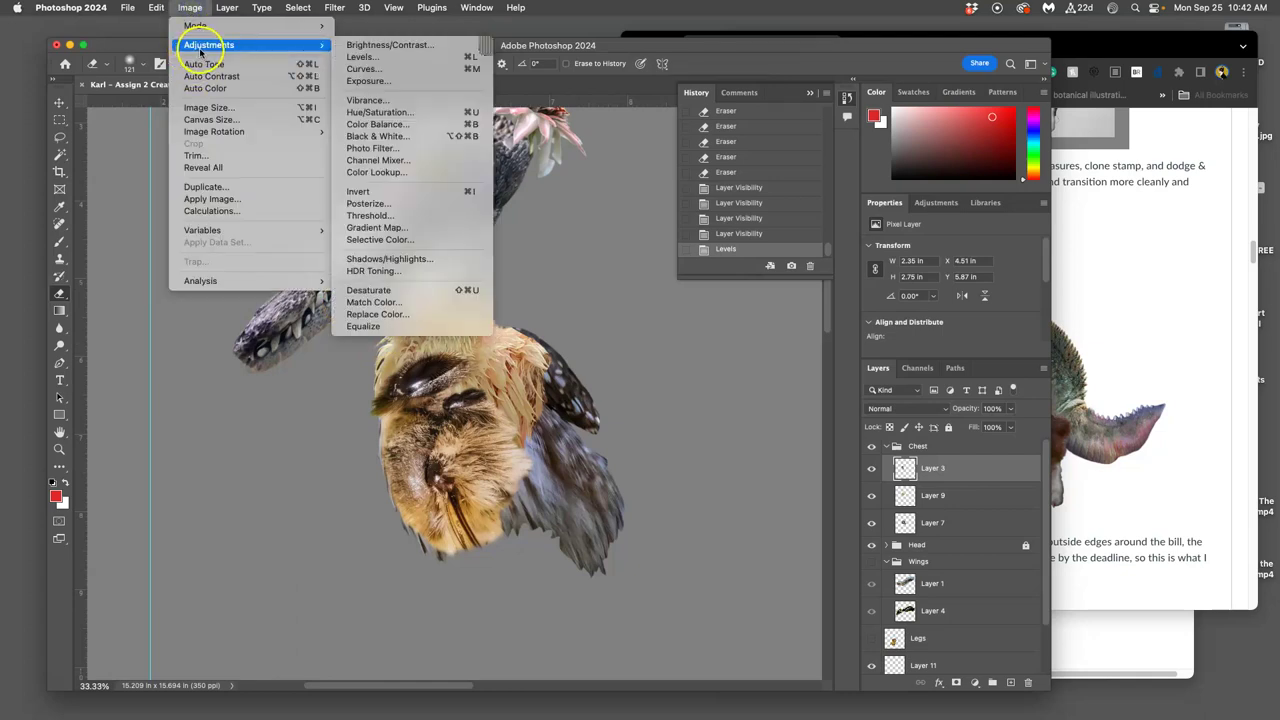
{"action": "left_click", "coordinate": [376, 124]}
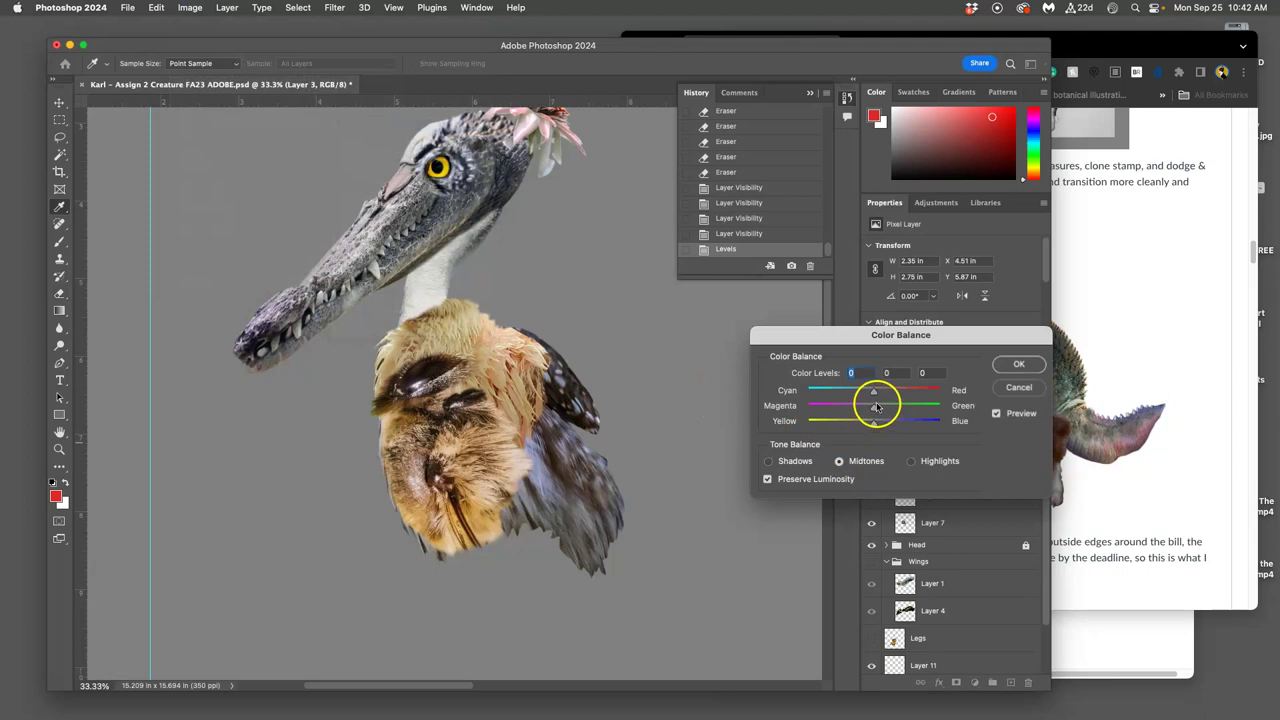
{"action": "left_click_drag", "start_coordinate": [891, 425], "coordinate": [888, 422]}
{"action": "left_click_drag", "start_coordinate": [873, 391], "coordinate": [864, 395]}
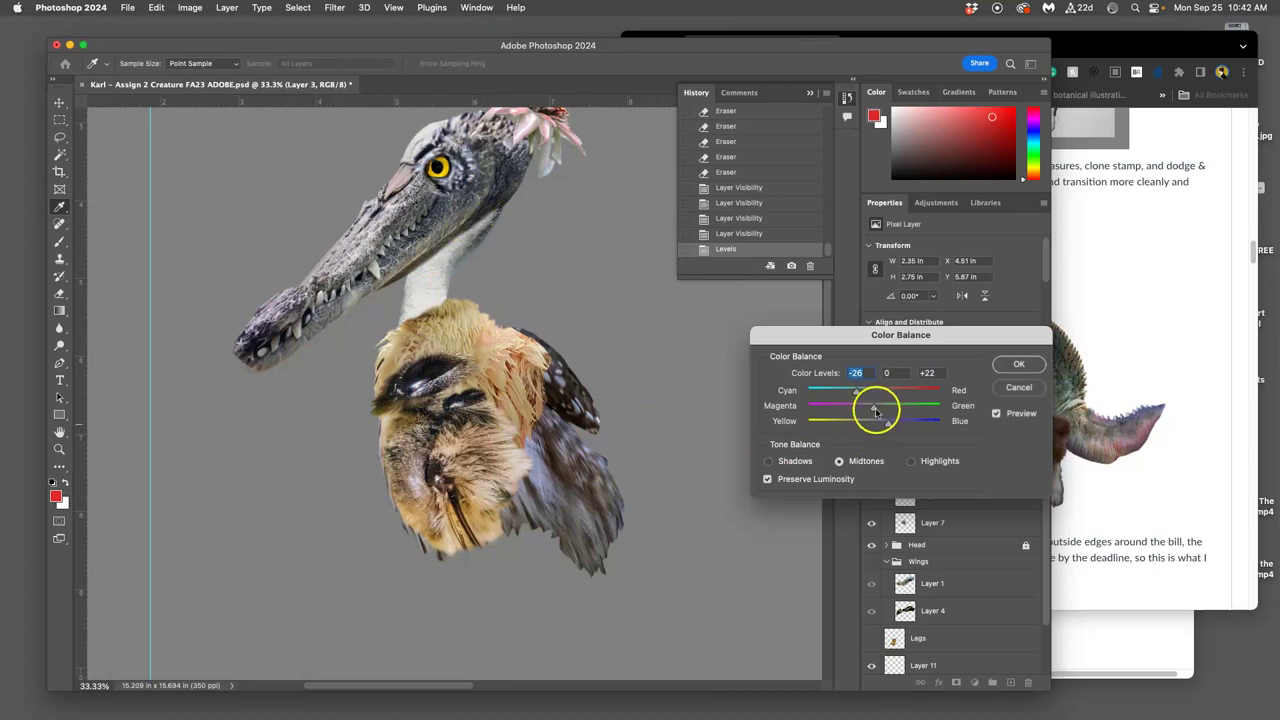
{"action": "left_click_drag", "start_coordinate": [865, 410], "coordinate": [865, 410]}
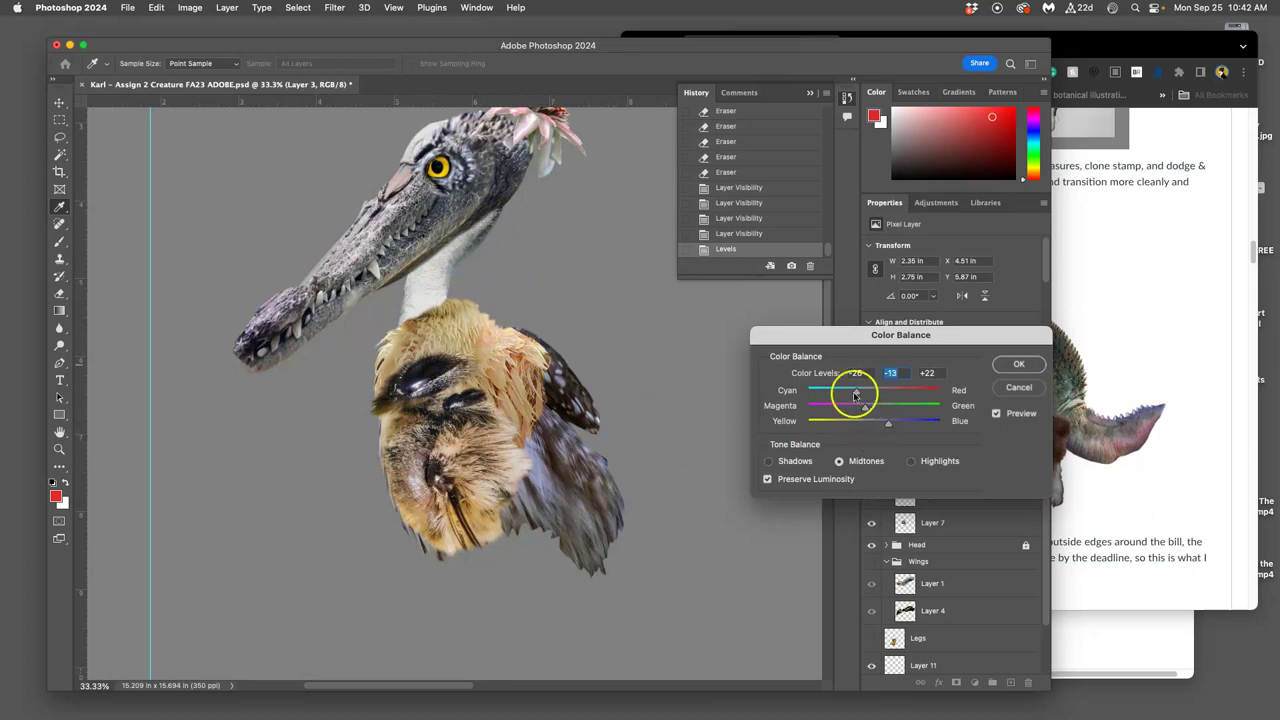
Step: Set Layer 3's Color Balance highlights to about +11, 0, -5 and its shadows to about -11, 0, +20, and apply the adjustment
{"action": "left_click", "coordinate": [913, 462]}
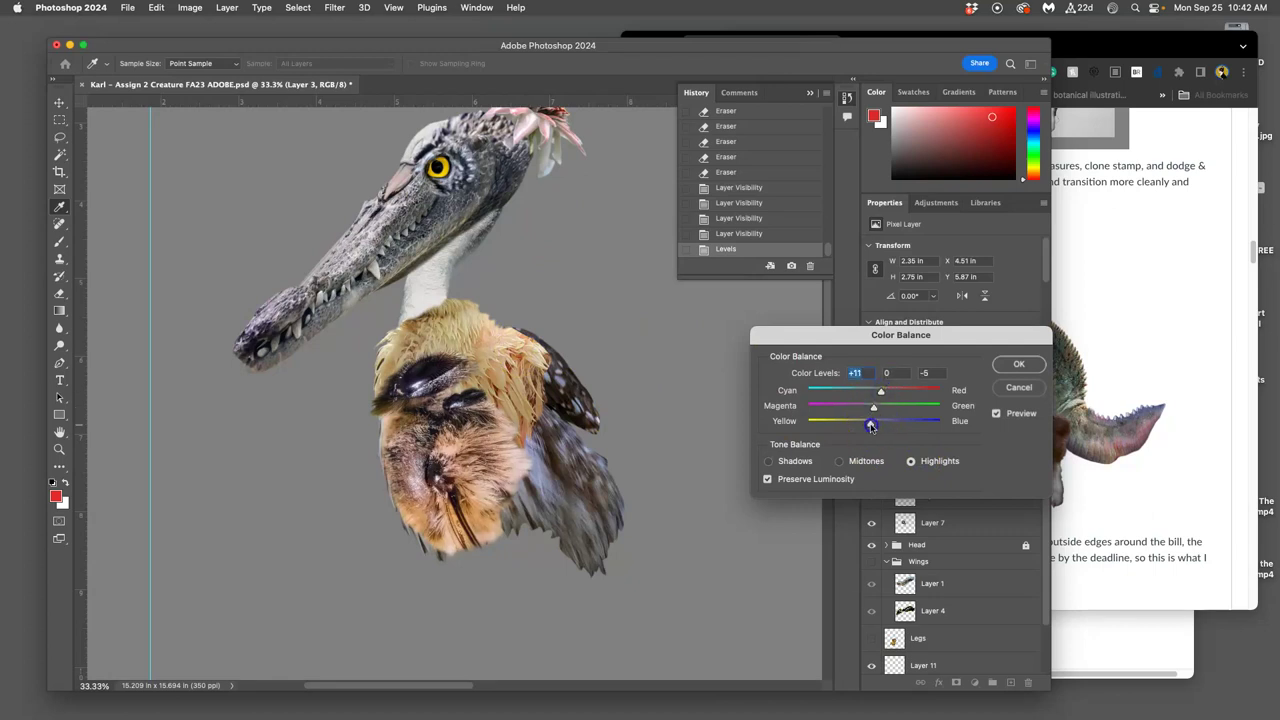
{"action": "left_click", "coordinate": [869, 424]}
{"action": "left_click", "coordinate": [788, 460]}
{"action": "left_click", "coordinate": [877, 420]}
{"action": "left_click_drag", "start_coordinate": [877, 420], "coordinate": [886, 421]}
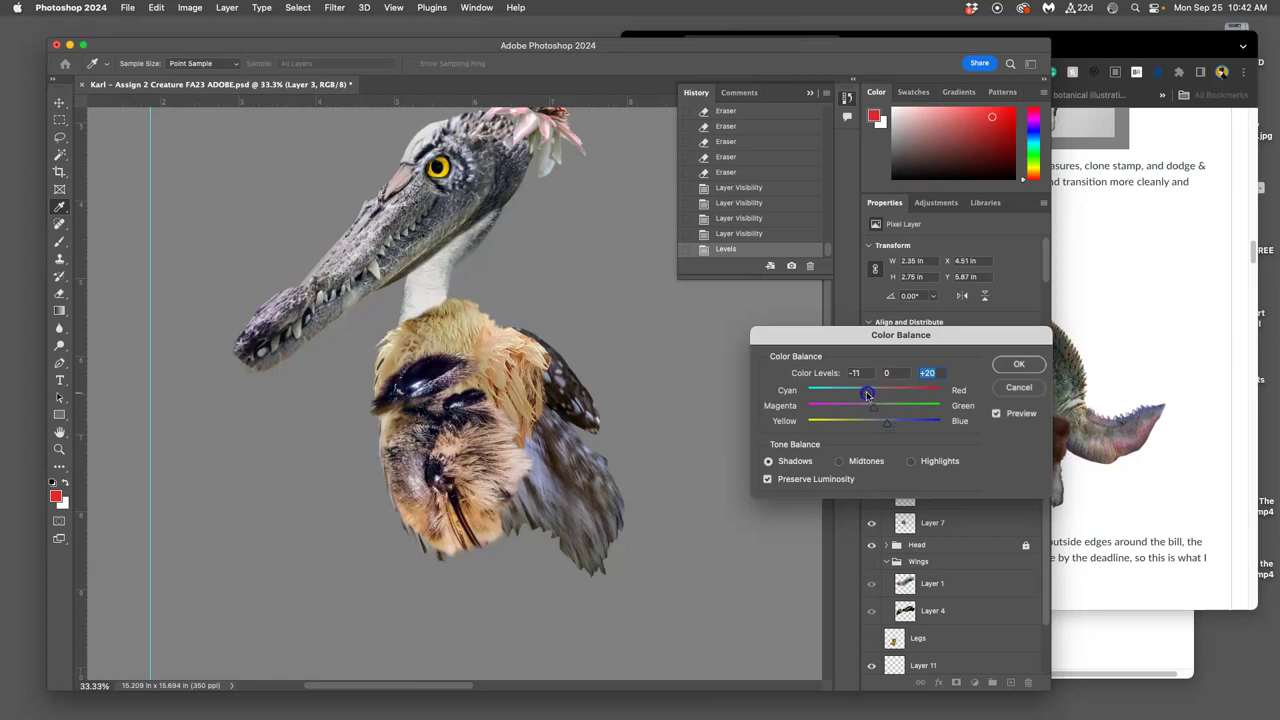
{"action": "left_click", "coordinate": [868, 393]}
{"action": "left_click", "coordinate": [1013, 365]}
Step: Apply Hue/Saturation to Layer 3 with the hue shifted to about -6 and the saturation slightly reduced
{"action": "left_click", "coordinate": [190, 8]}
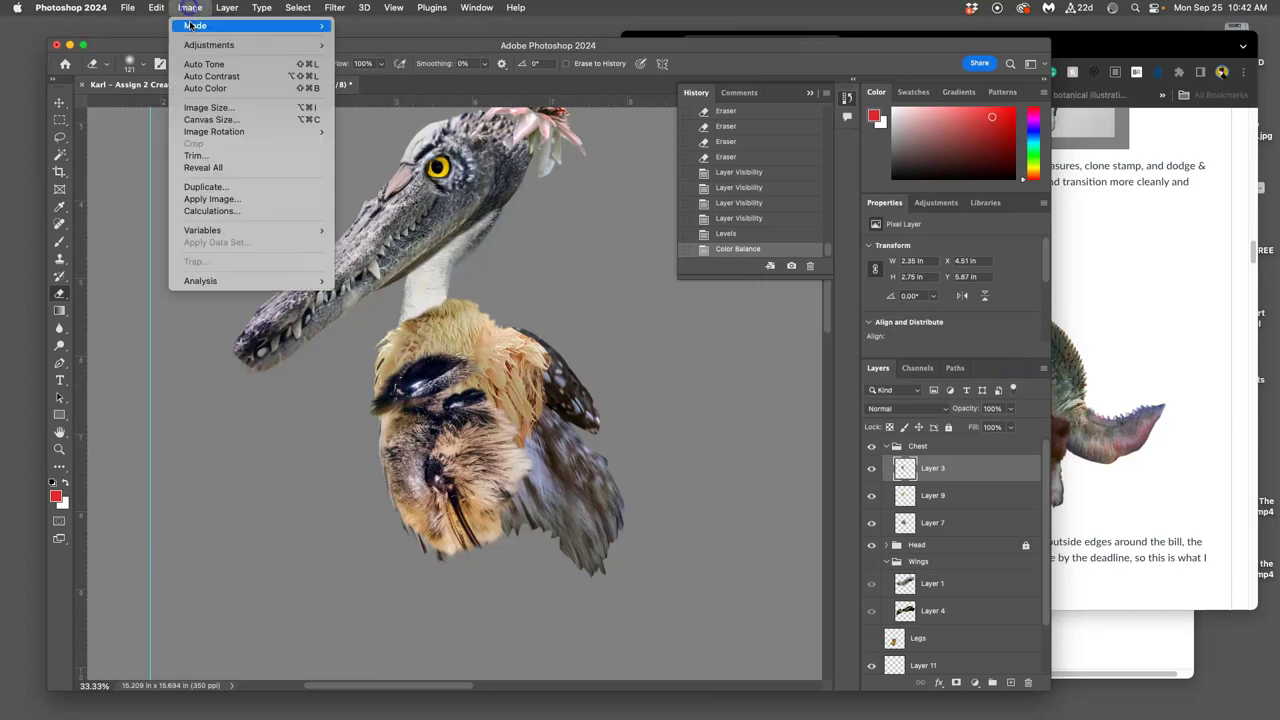
{"action": "mouse_move", "coordinate": [210, 45]}
{"action": "left_click", "coordinate": [410, 149]}
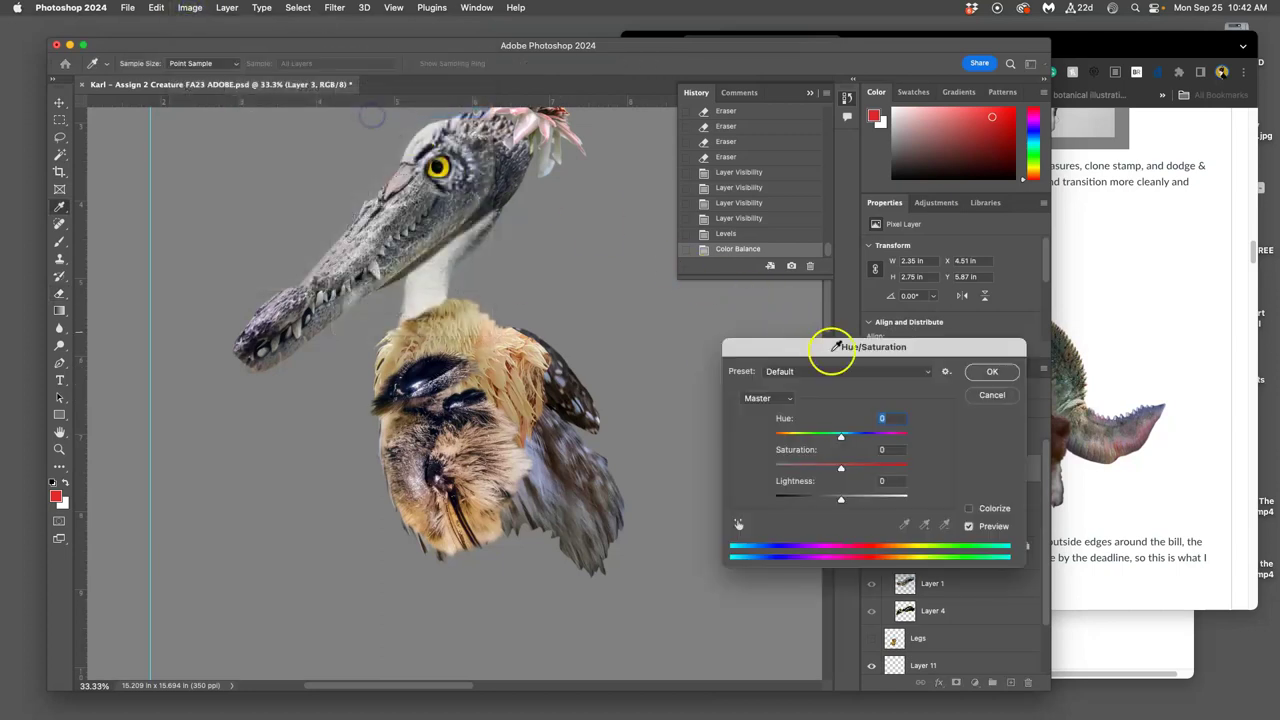
{"action": "left_click_drag", "start_coordinate": [842, 437], "coordinate": [840, 440]}
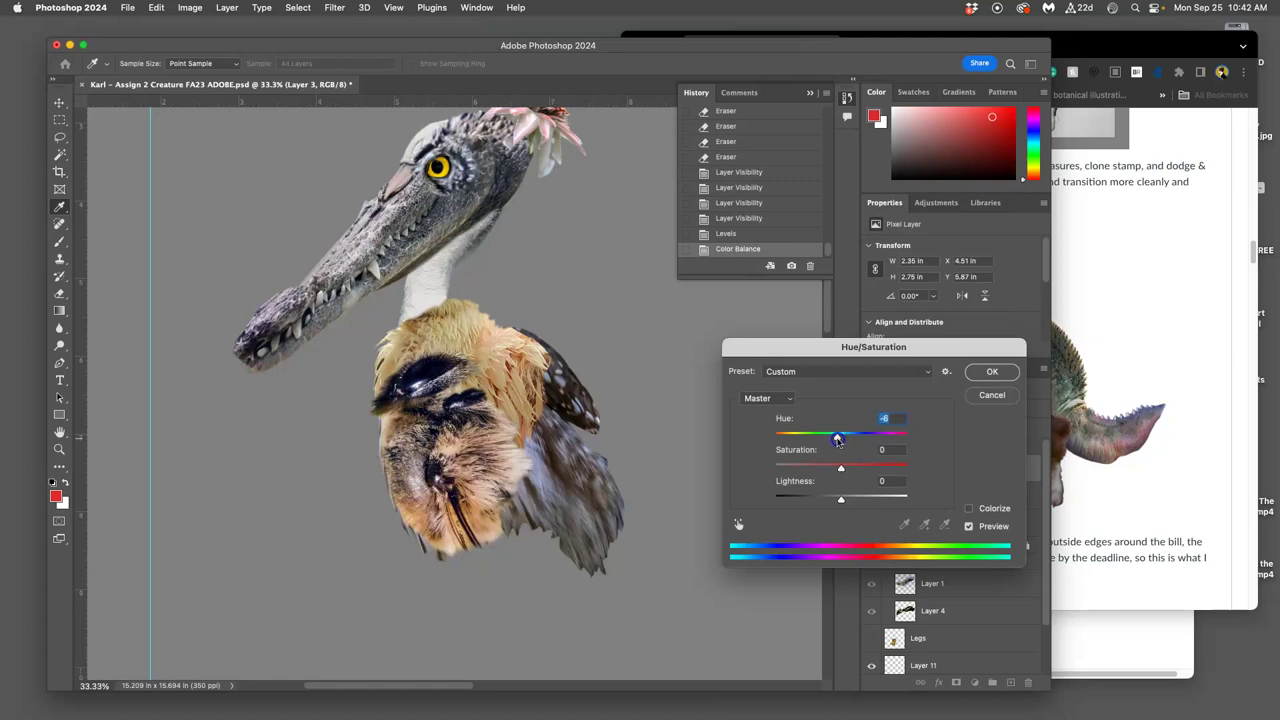
{"action": "left_click_drag", "start_coordinate": [840, 467], "coordinate": [832, 469]}
{"action": "left_click", "coordinate": [985, 372]}
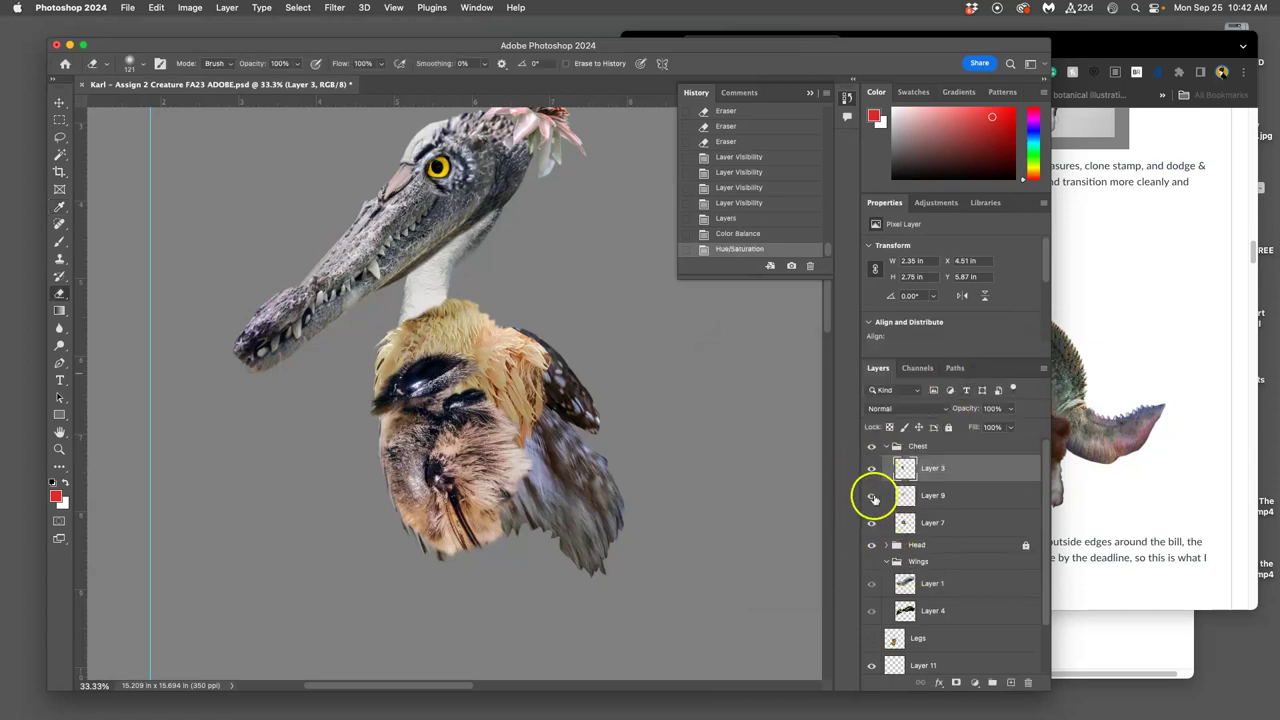
Step: Toggle Layer 9's visibility to check its feathers, and hide Layer 3 to expose them fully
{"action": "left_click", "coordinate": [871, 497]}
{"action": "left_click", "coordinate": [871, 497]}
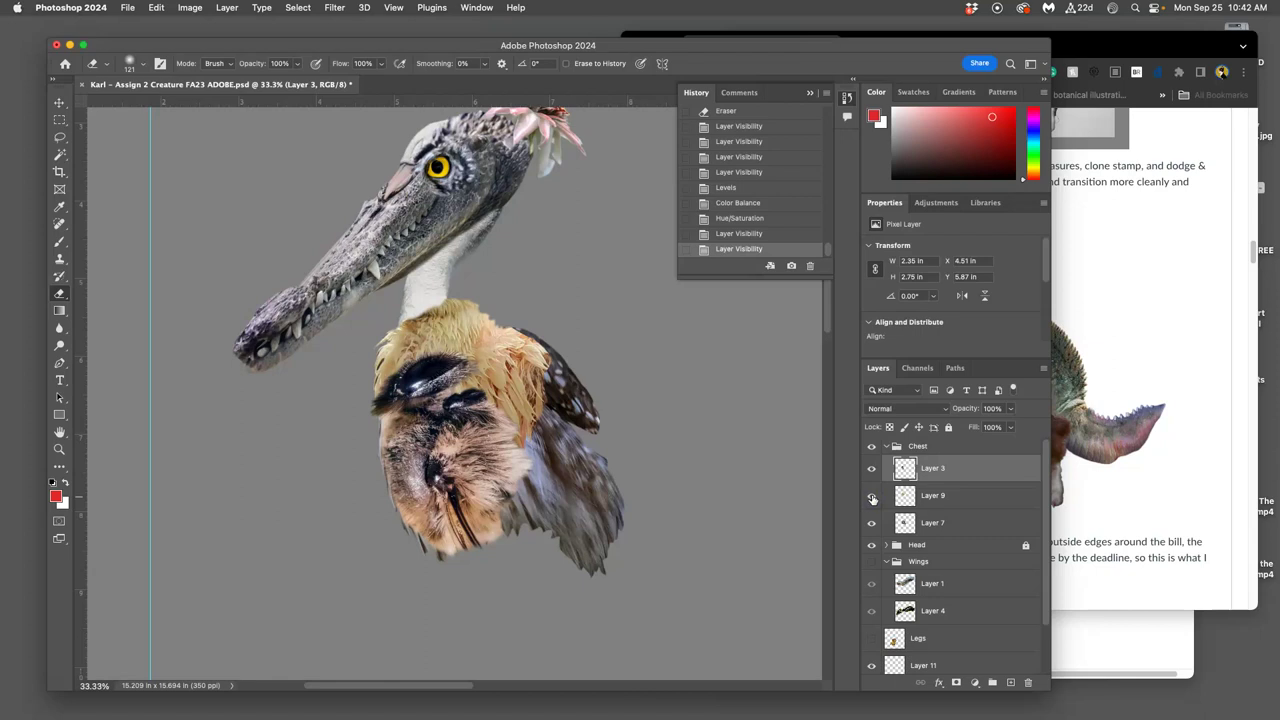
{"action": "left_click", "coordinate": [871, 468]}
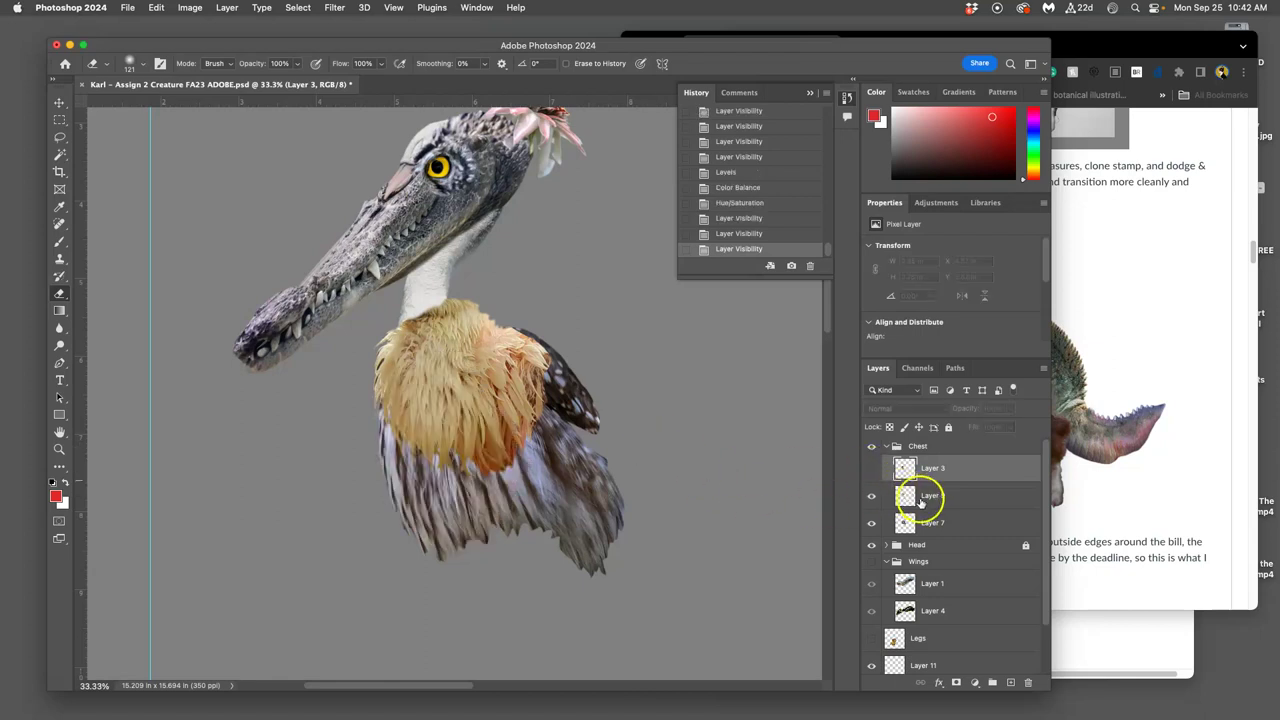
Step: Apply Levels to Layer 9 with midtones at 1.23, white input at 237 and output levels from about 15 to 243
{"action": "left_click", "coordinate": [918, 500]}
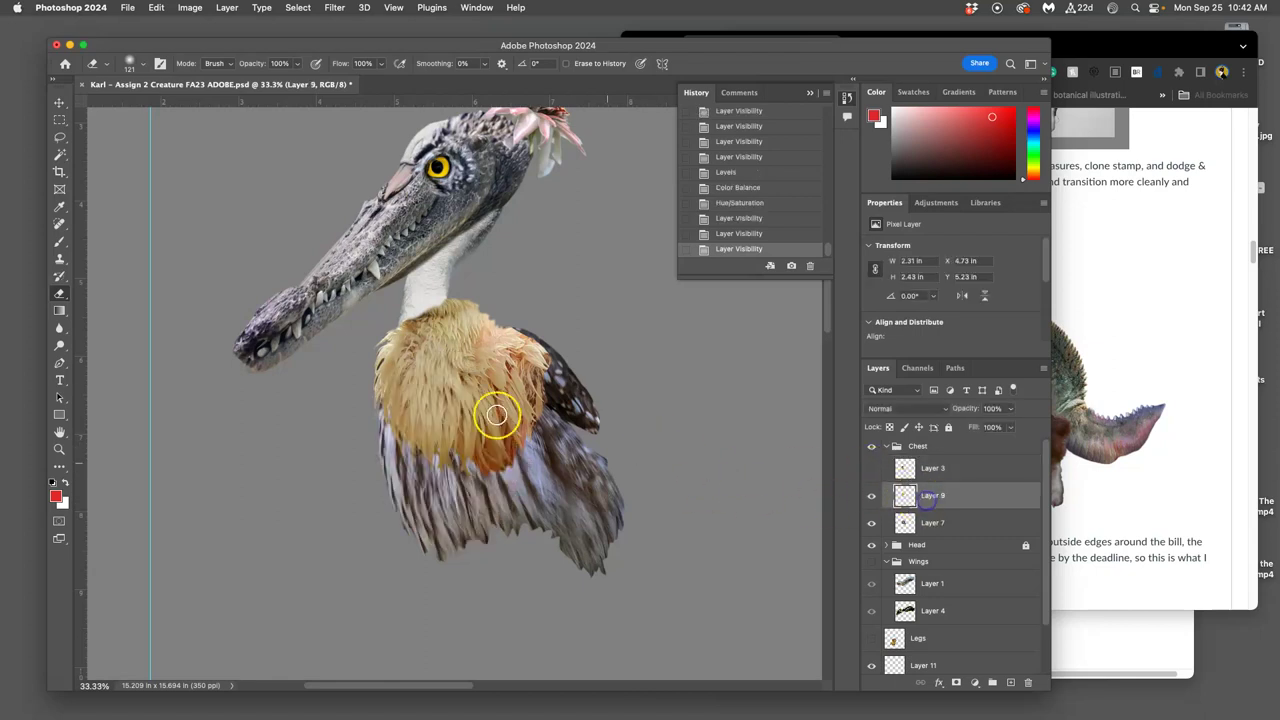
{"action": "left_click", "coordinate": [191, 7]}
{"action": "mouse_move", "coordinate": [300, 46]}
{"action": "left_click", "coordinate": [358, 57]}
{"action": "left_click_drag", "start_coordinate": [903, 268], "coordinate": [890, 268]}
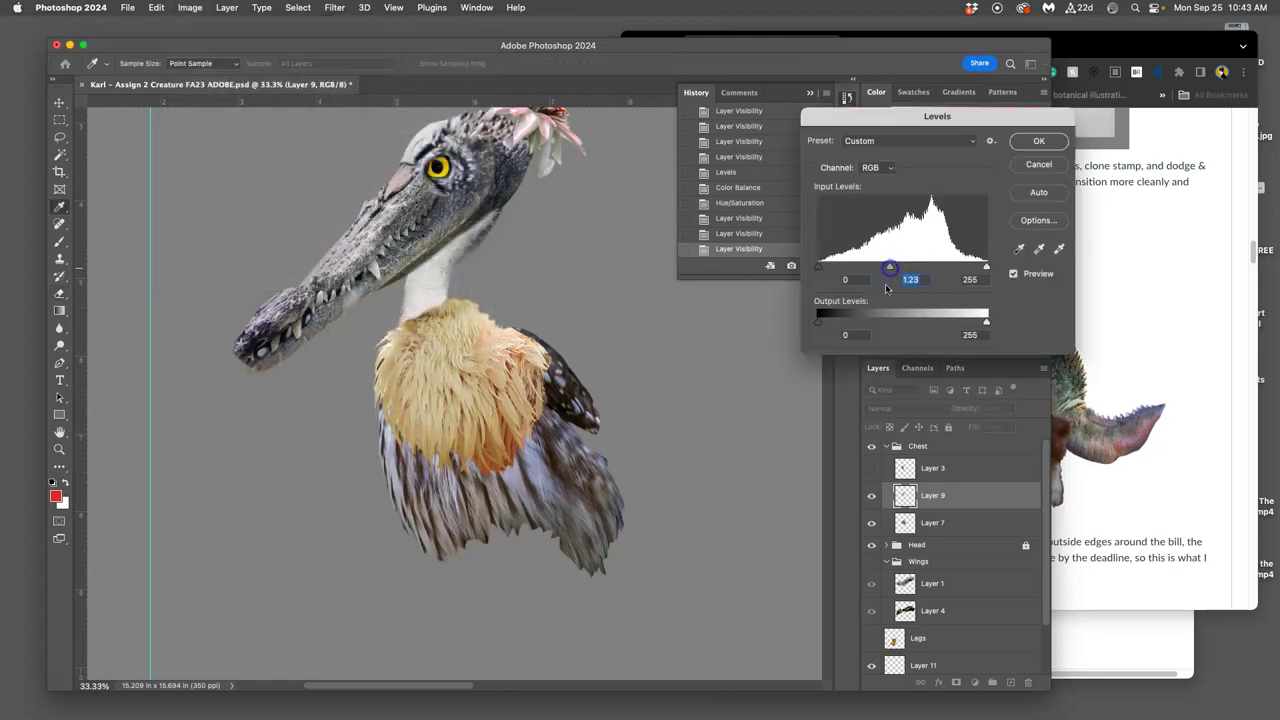
{"action": "left_click_drag", "start_coordinate": [986, 267], "coordinate": [972, 268]}
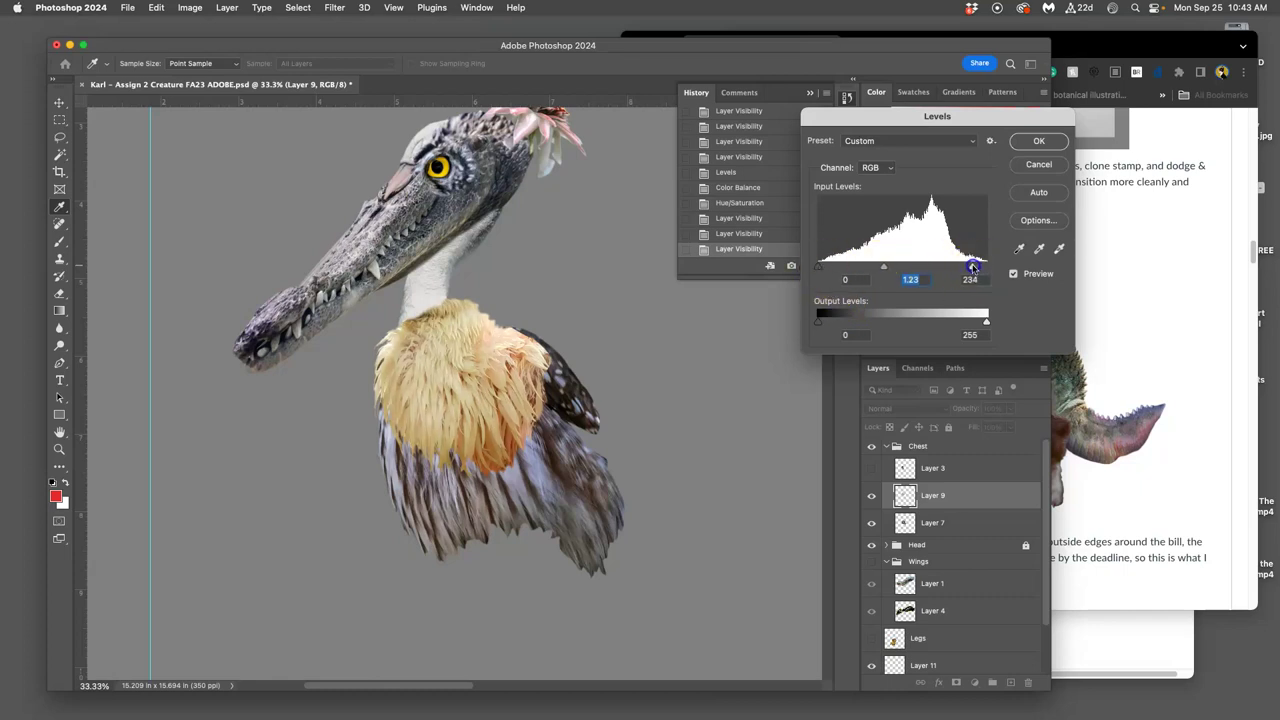
{"action": "left_click_drag", "start_coordinate": [986, 321], "coordinate": [978, 321]}
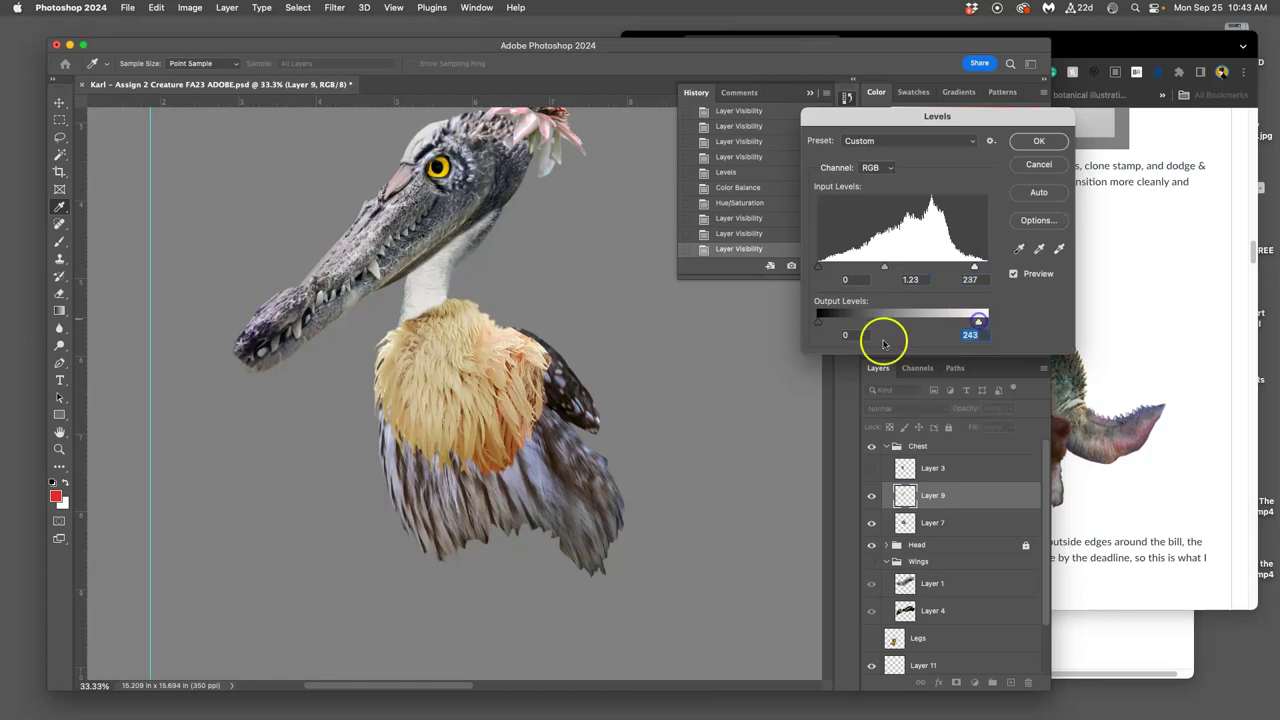
{"action": "left_click_drag", "start_coordinate": [819, 325], "coordinate": [825, 324]}
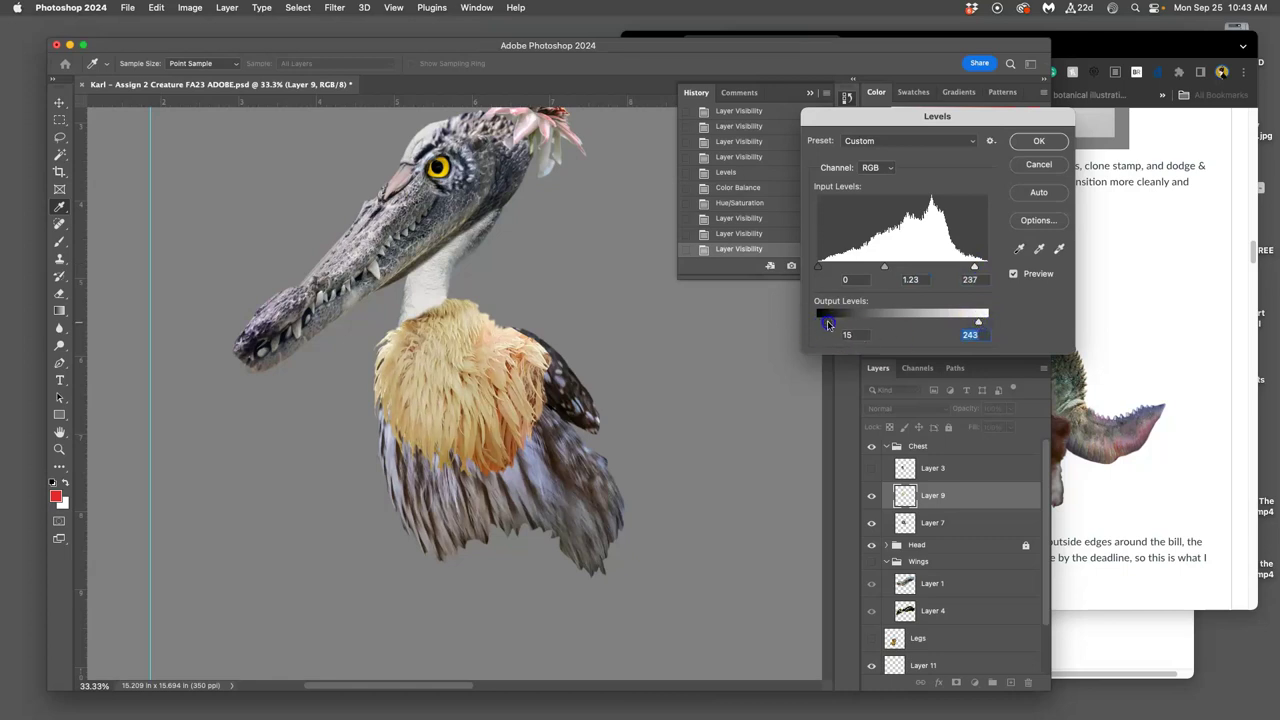
{"action": "left_click", "coordinate": [1038, 141]}
{"action": "key", "text": "e"}
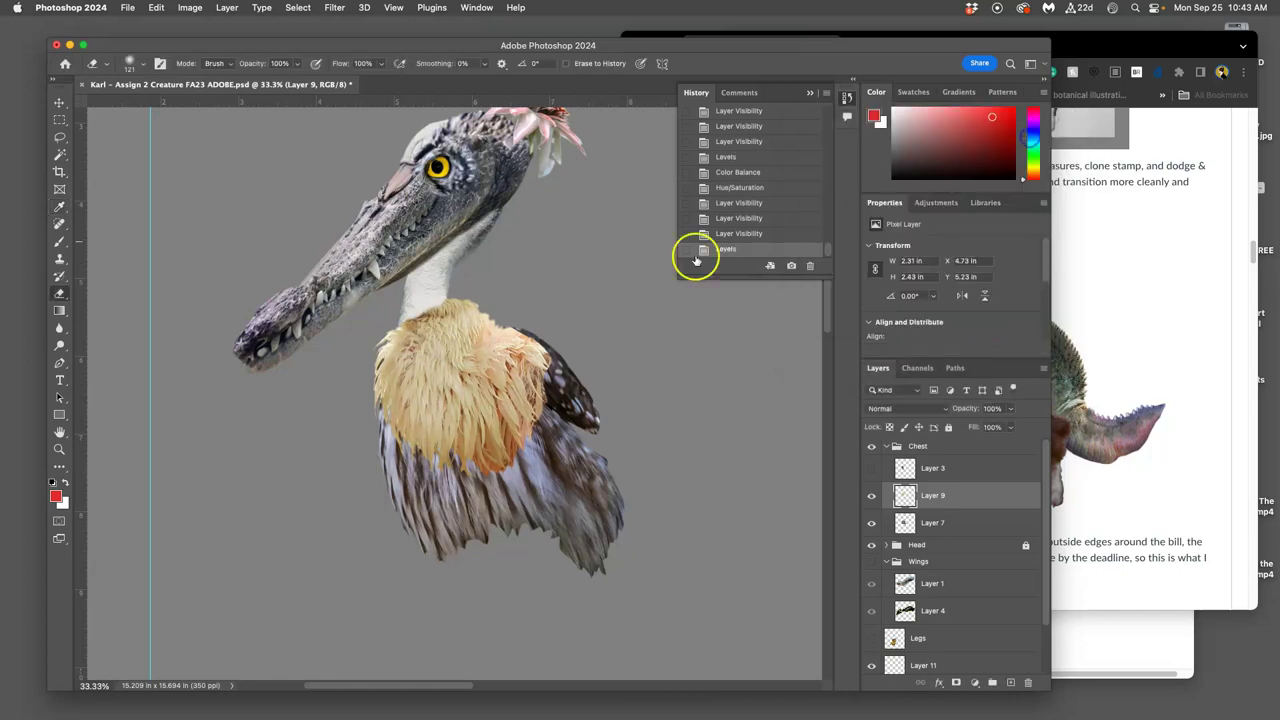
Step: Open Color Balance for Layer 9 and shift its midtones to about -25 toward cyan and +48 toward blue
{"action": "left_click", "coordinate": [190, 8]}
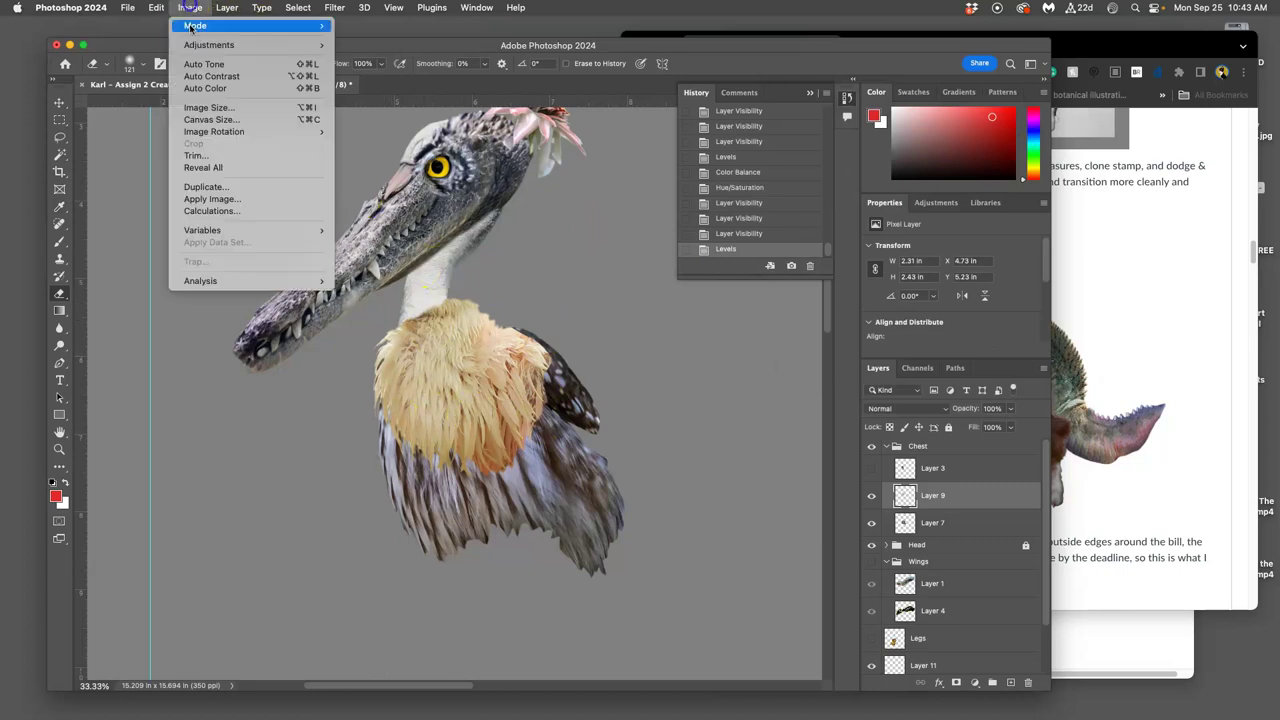
{"action": "mouse_move", "coordinate": [237, 45]}
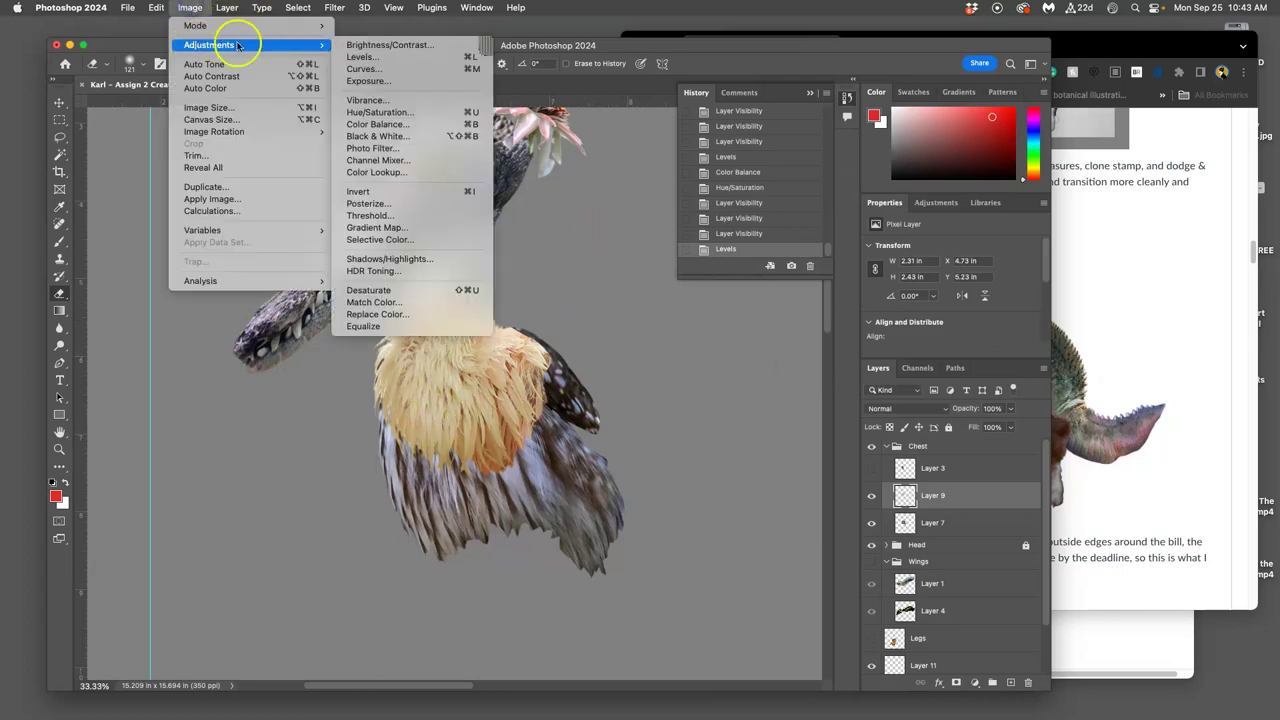
{"action": "left_click", "coordinate": [375, 124]}
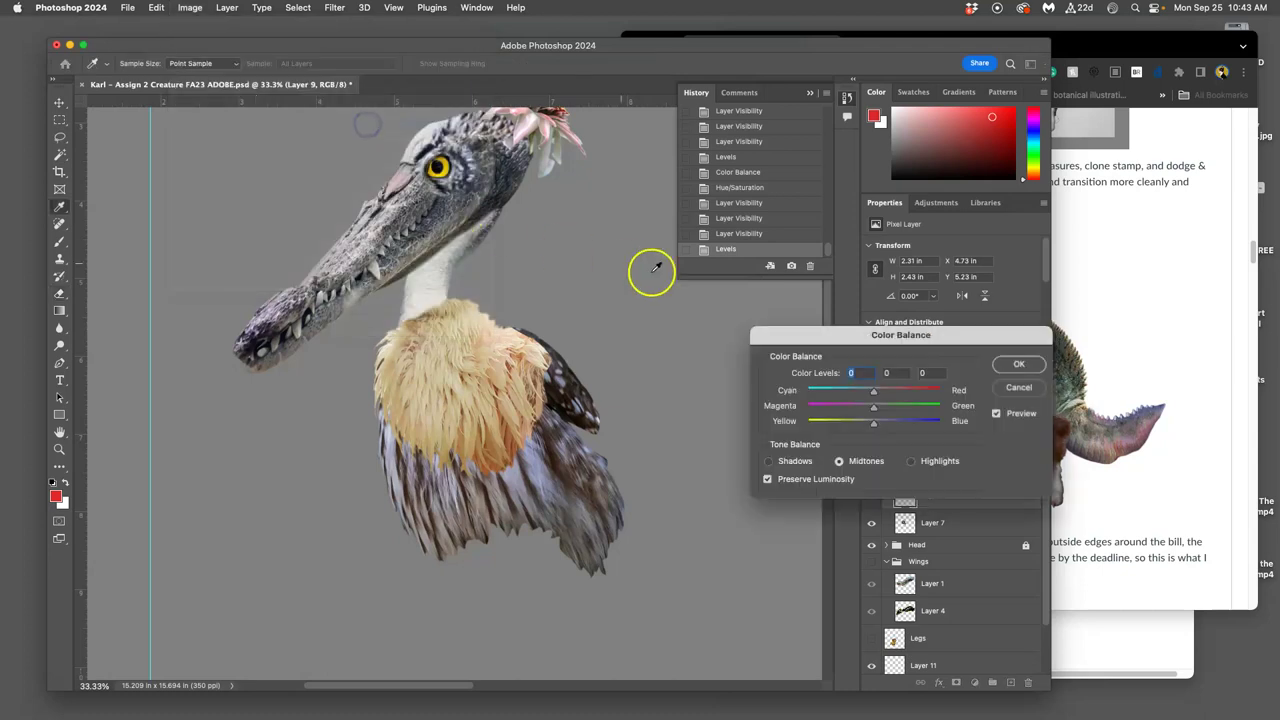
{"action": "left_click_drag", "start_coordinate": [874, 394], "coordinate": [892, 423]}
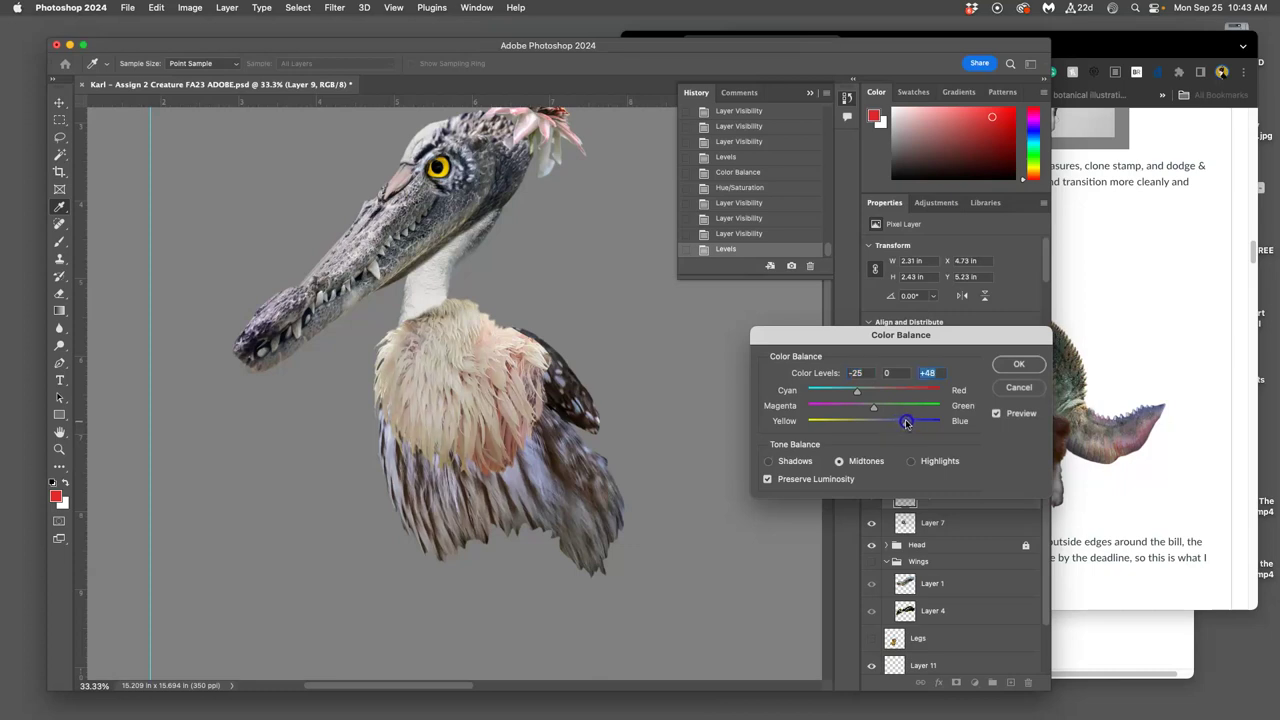
{"action": "left_click", "coordinate": [876, 414]}
Step: Set the Color Balance highlights of Layer 9 to -8, 0 and +23
{"action": "left_click", "coordinate": [910, 461]}
{"action": "left_click", "coordinate": [875, 424]}
{"action": "left_click_drag", "start_coordinate": [875, 424], "coordinate": [883, 426]}
{"action": "left_click", "coordinate": [872, 393]}
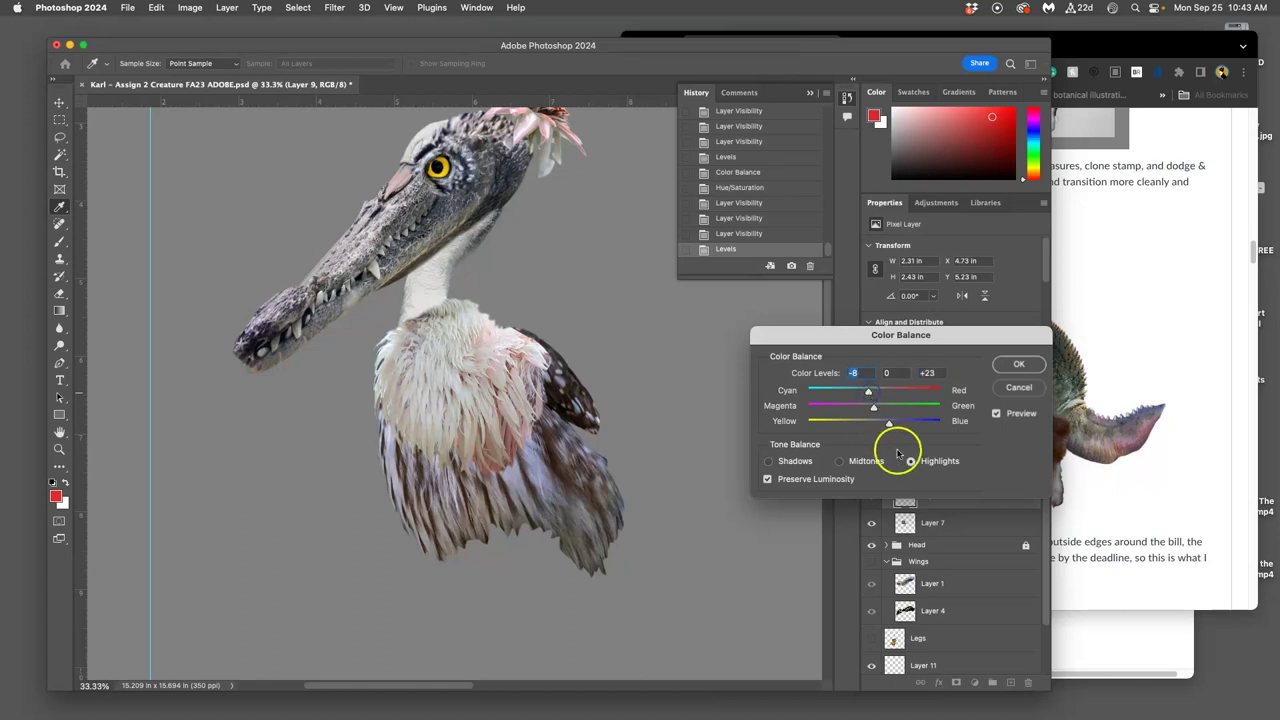
Step: Set the Color Balance shadows of Layer 9 to -15, -6 and -12, and apply the adjustment
{"action": "left_click", "coordinate": [768, 461]}
{"action": "left_click_drag", "start_coordinate": [880, 420], "coordinate": [871, 425]}
{"action": "left_click_drag", "start_coordinate": [866, 396], "coordinate": [862, 393]}
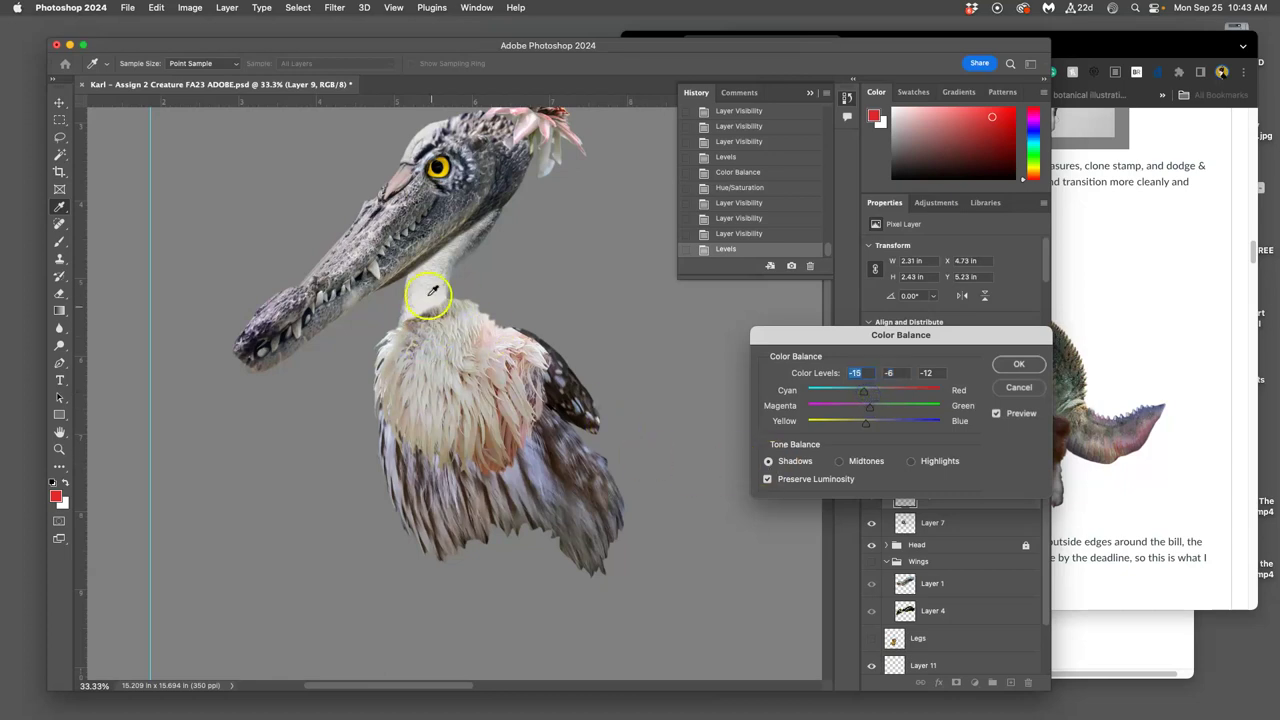
{"action": "left_click", "coordinate": [1016, 365]}
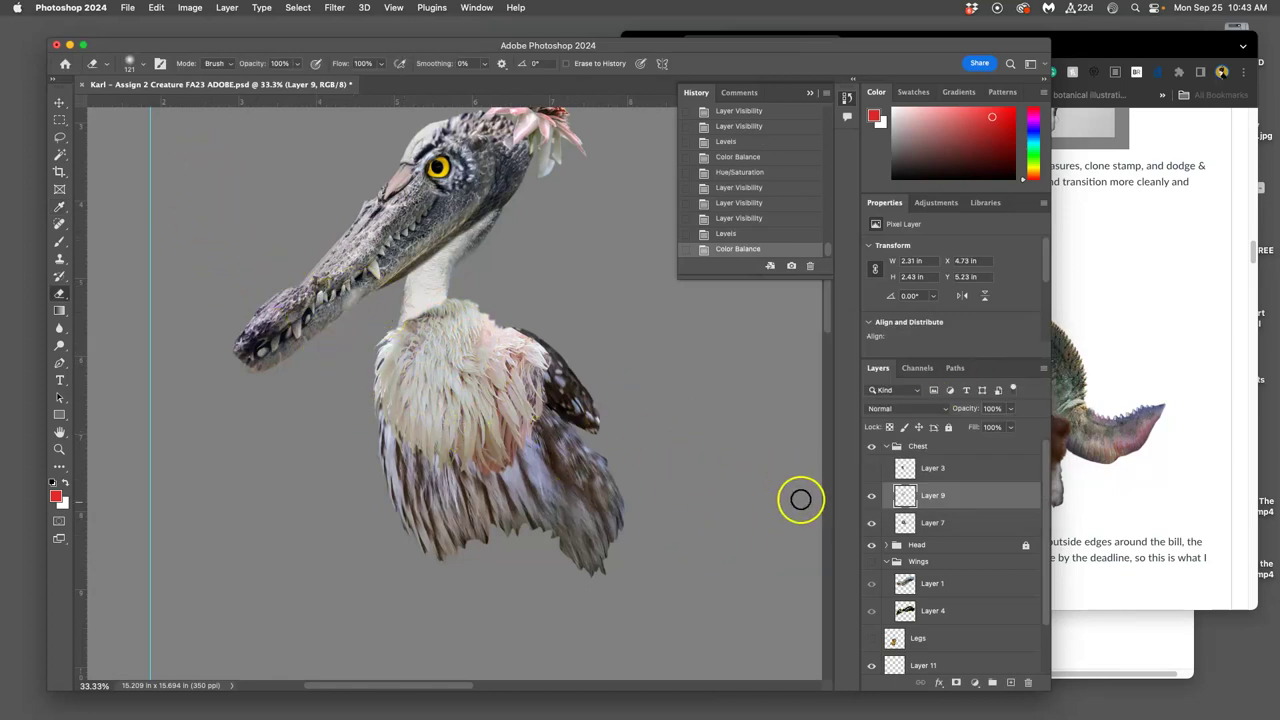
Step: Hide and show Layer 9 to examine the recoloured feathers, and show Layer 3 again
{"action": "left_click", "coordinate": [872, 496]}
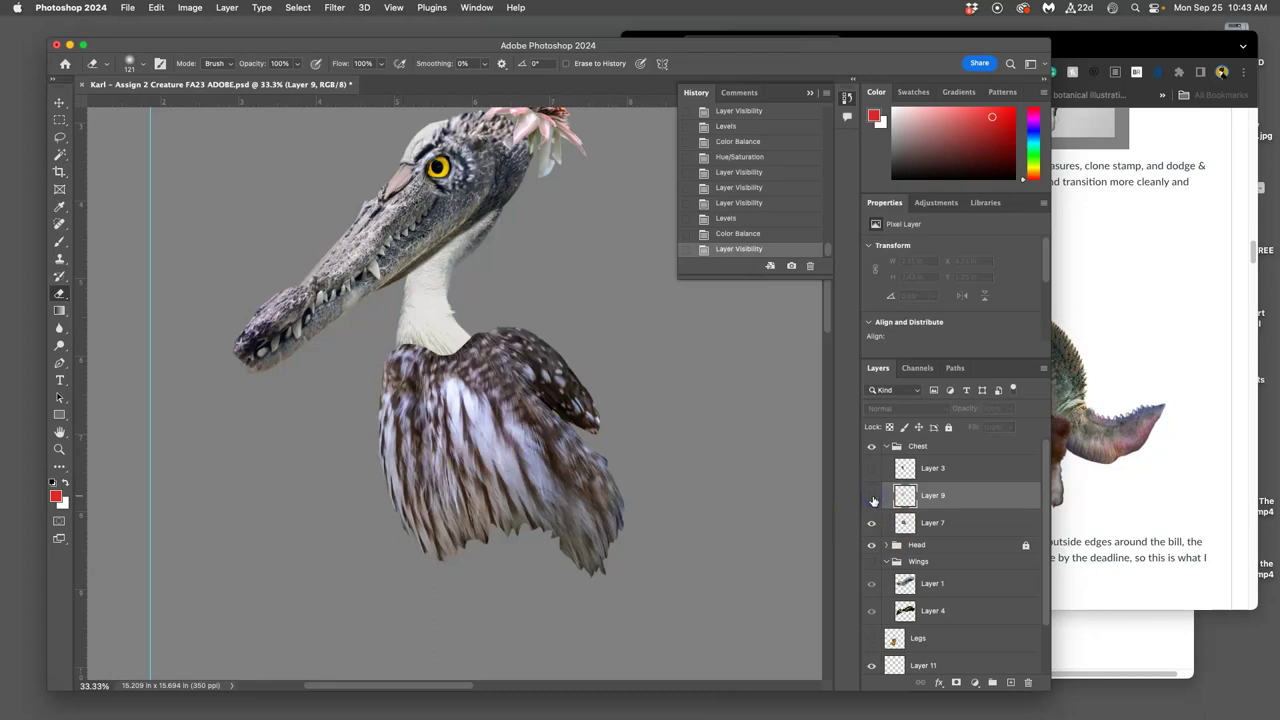
{"action": "left_click", "coordinate": [872, 497]}
{"action": "left_click", "coordinate": [872, 468]}
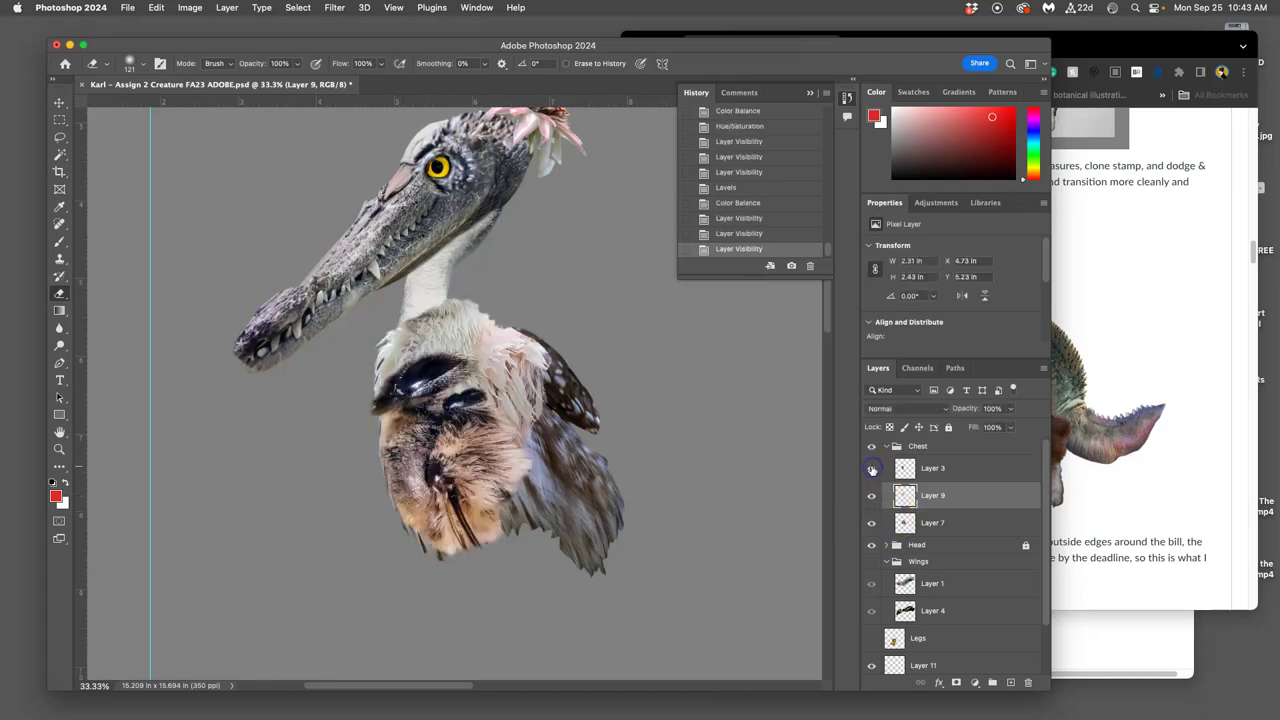
Step: Erase the bee's dark eye and the upper edge of the fur on Layer 3 with the soft 121 px Eraser
{"action": "left_click", "coordinate": [941, 469]}
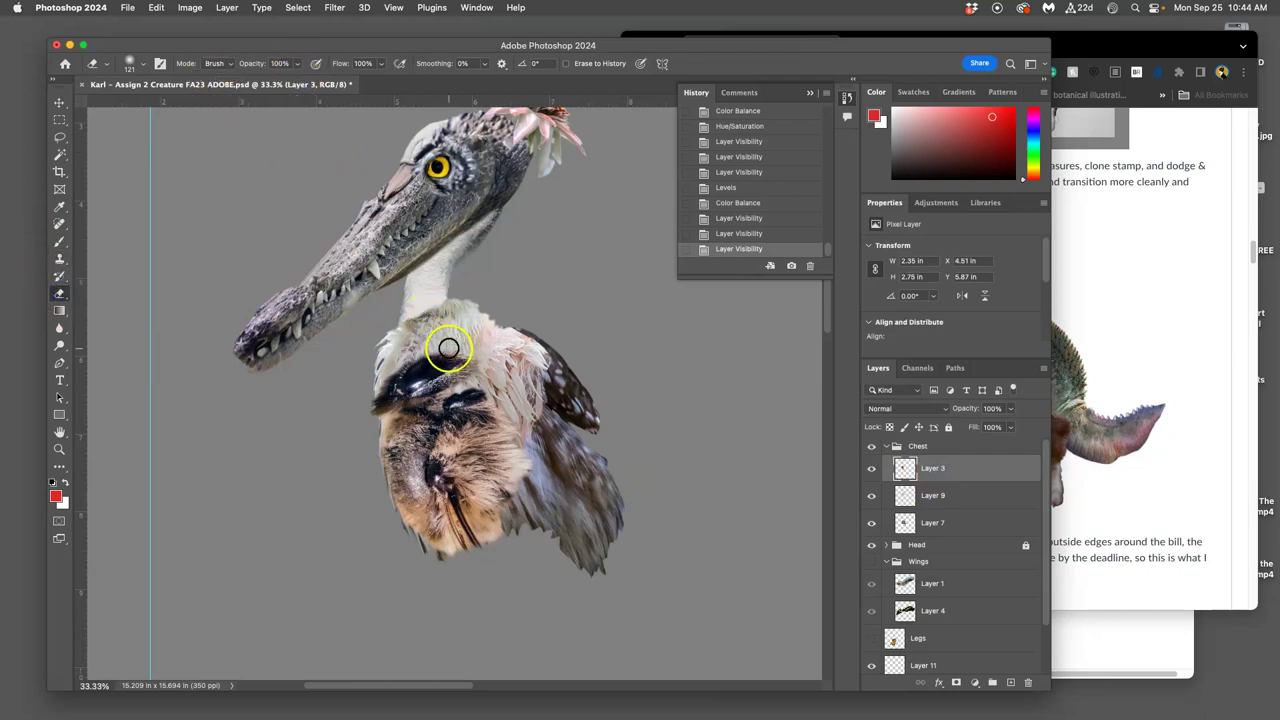
{"action": "left_click", "coordinate": [292, 76]}
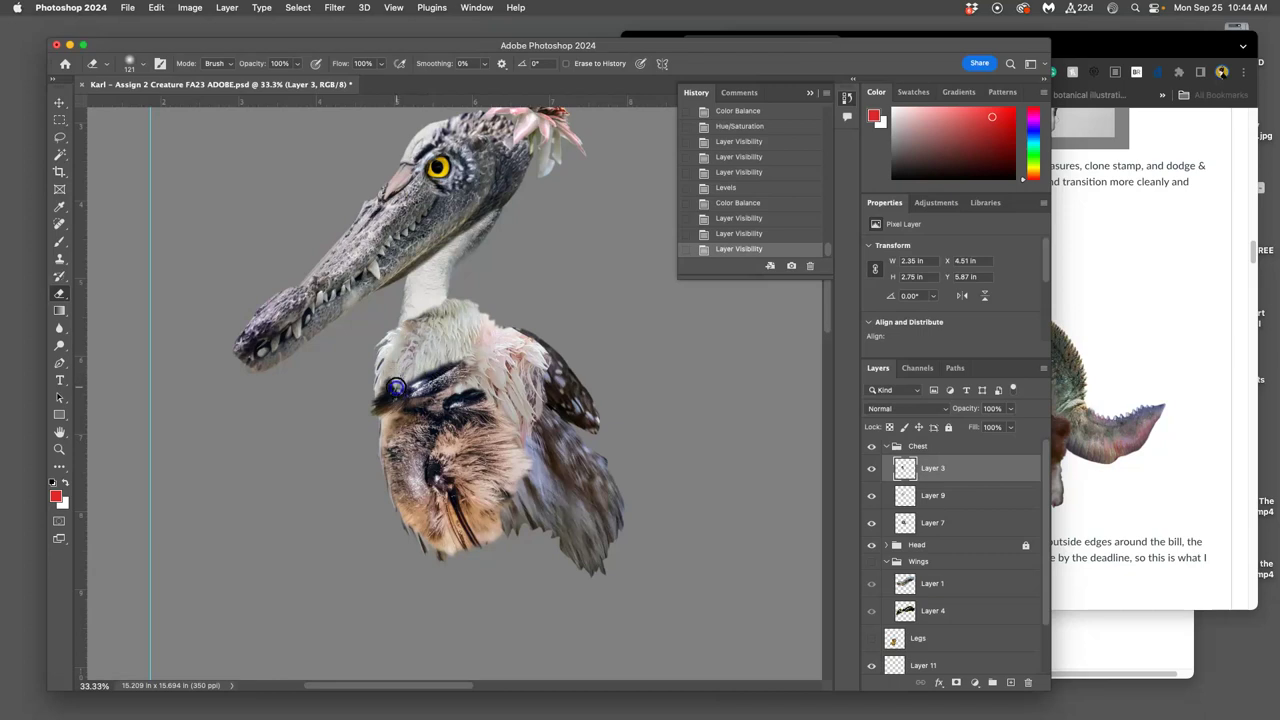
{"action": "mouse_move", "coordinate": [441, 352]}
{"action": "left_mouse_down"}
{"action": "mouse_move", "coordinate": [434, 374]}
{"action": "mouse_move", "coordinate": [460, 349]}
{"action": "mouse_move", "coordinate": [456, 372]}
{"action": "left_mouse_up"}
{"action": "left_click", "coordinate": [457, 375]}
{"action": "left_click", "coordinate": [458, 378]}
{"action": "left_click", "coordinate": [457, 381]}
{"action": "left_click", "coordinate": [452, 385]}
{"action": "left_click", "coordinate": [445, 387]}
{"action": "left_click", "coordinate": [442, 382]}
{"action": "left_click", "coordinate": [439, 375]}
{"action": "left_click", "coordinate": [442, 385]}
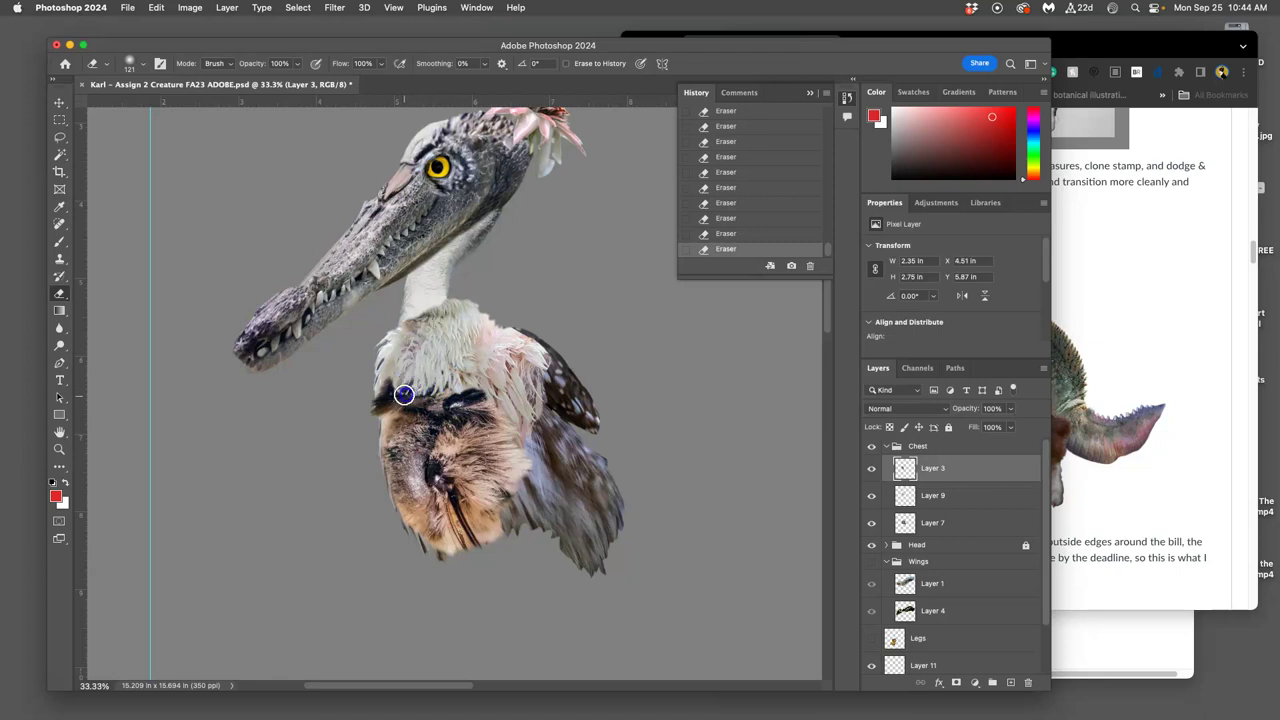
{"action": "left_click", "coordinate": [470, 377]}
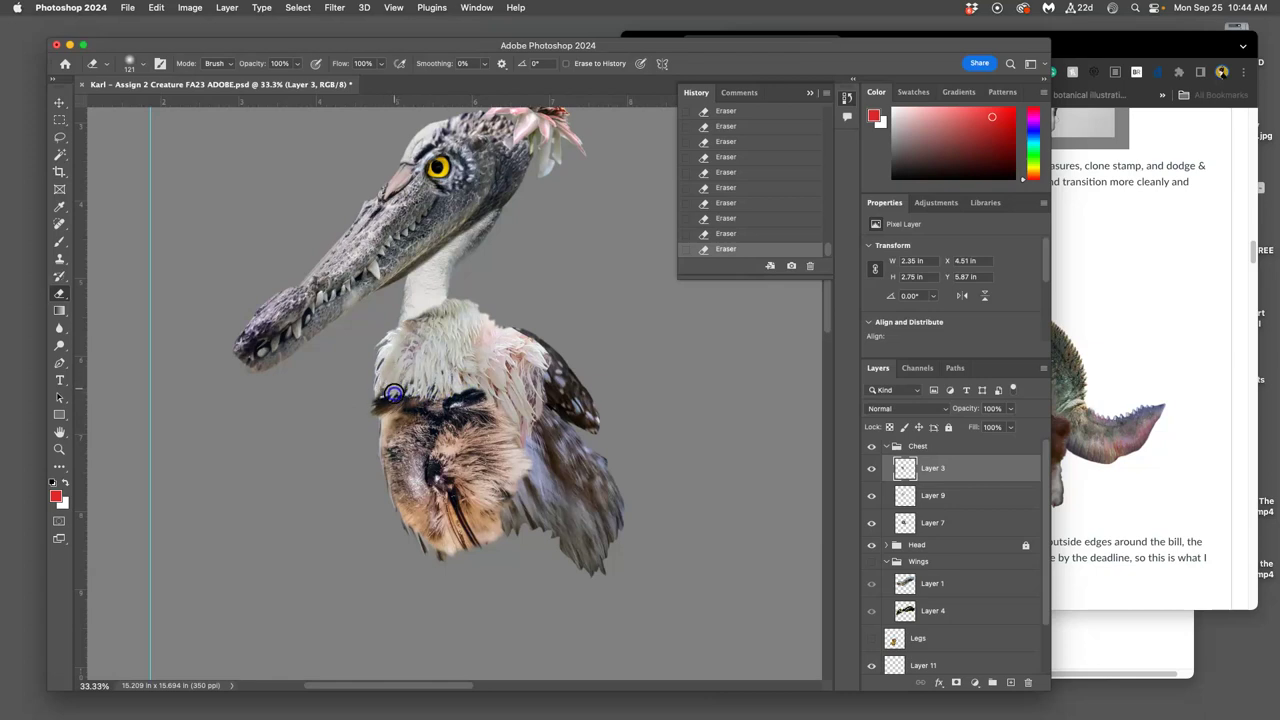
Step: Step back through the recent eraser strokes on Layer 3 and reapply them to compare the fur's upper edge
{"action": "key", "text": "super+z"}
{"action": "key", "text": "super+z"}
{"action": "key", "text": "super+z"}
{"action": "key", "text": "super+z"}
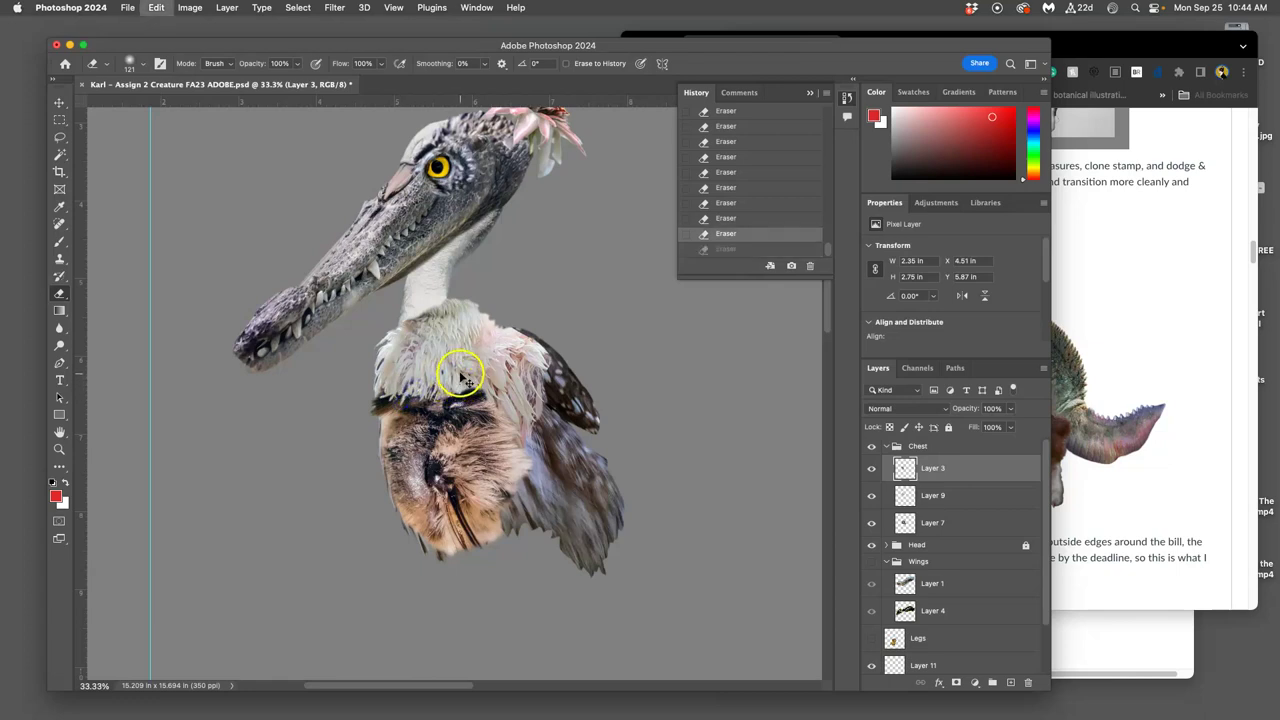
{"action": "key", "text": "super+z"}
{"action": "key", "text": "super+z"}
{"action": "key", "text": "super+z"}
{"action": "key", "text": "super+z"}
{"action": "key", "text": "super+z"}
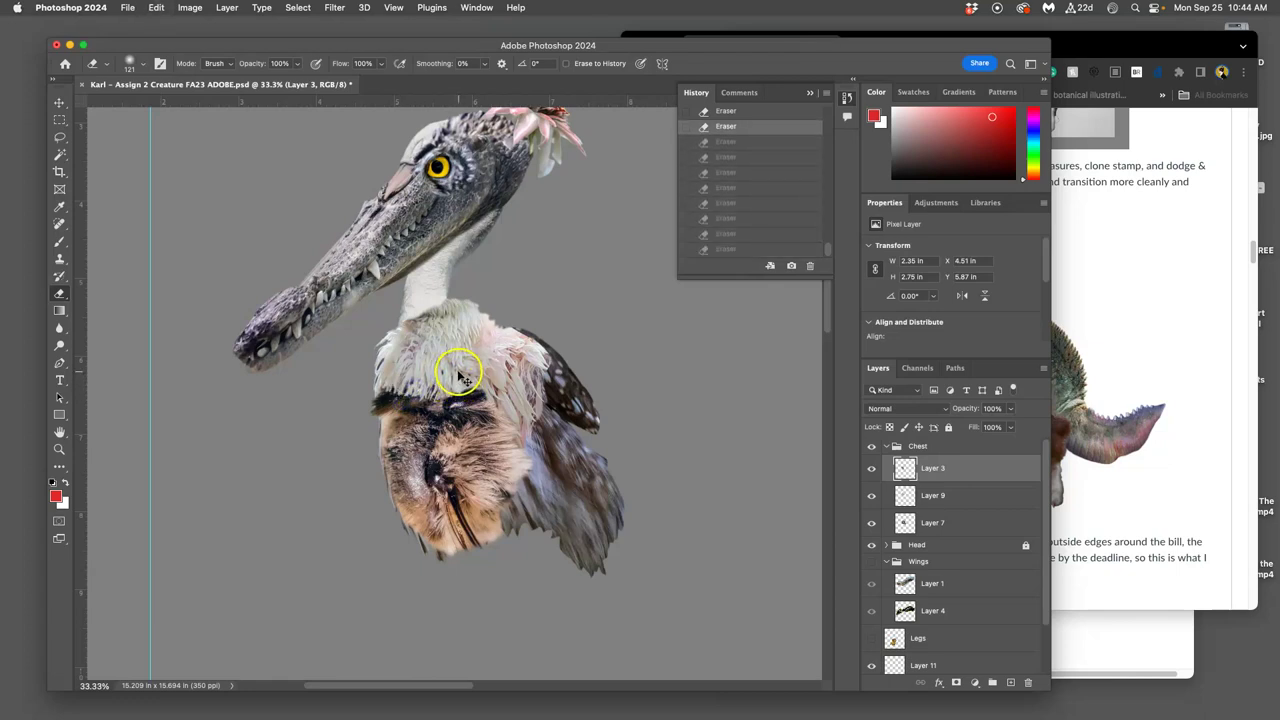
{"action": "key", "text": "shift+super+z"}
{"action": "key", "text": "shift+super+z"}
{"action": "key", "text": "shift+super+z"}
{"action": "key", "text": "shift+super+z"}
{"action": "key", "text": "shift+super+z"}
{"action": "key", "text": "shift+super+z"}
{"action": "key", "text": "shift+super+z"}
{"action": "key", "text": "shift+super+z"}
{"action": "key", "text": "shift+super+z"}
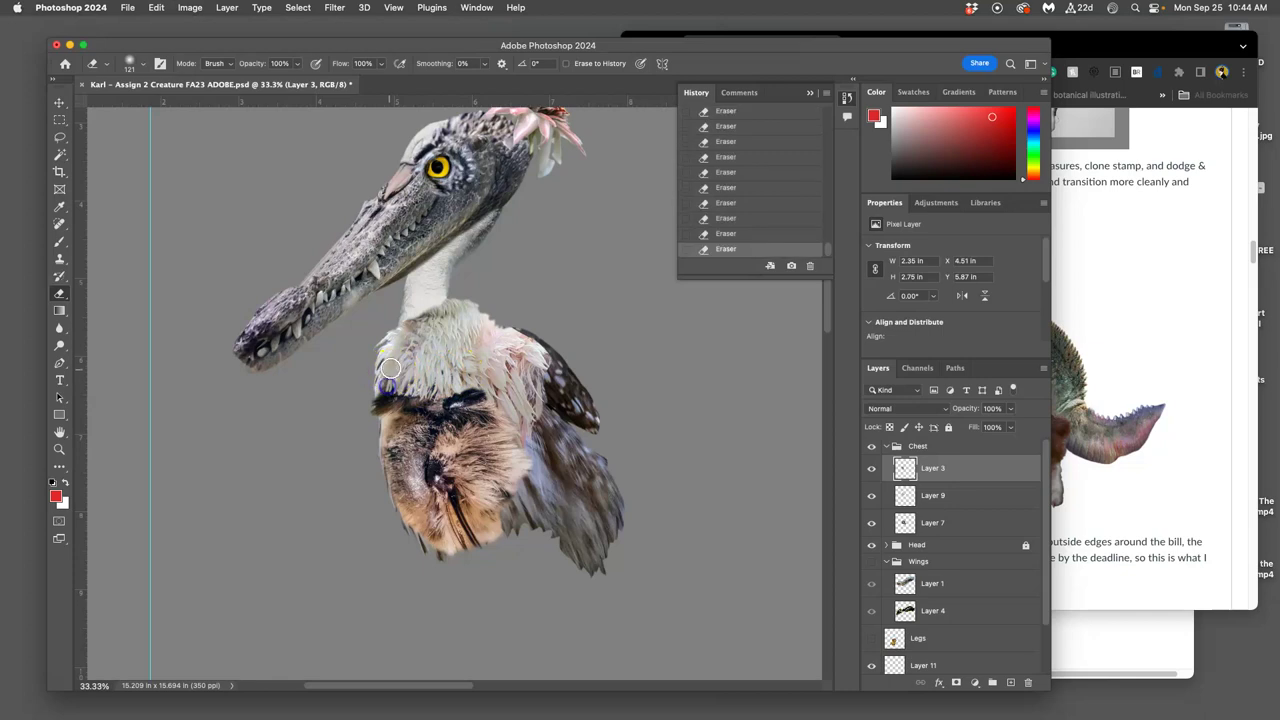
Step: Set the Eraser opacity to 51% and soften the bee fur's upper and outer edges on Layer 3
{"action": "left_click_drag", "start_coordinate": [382, 377], "coordinate": [402, 391]}
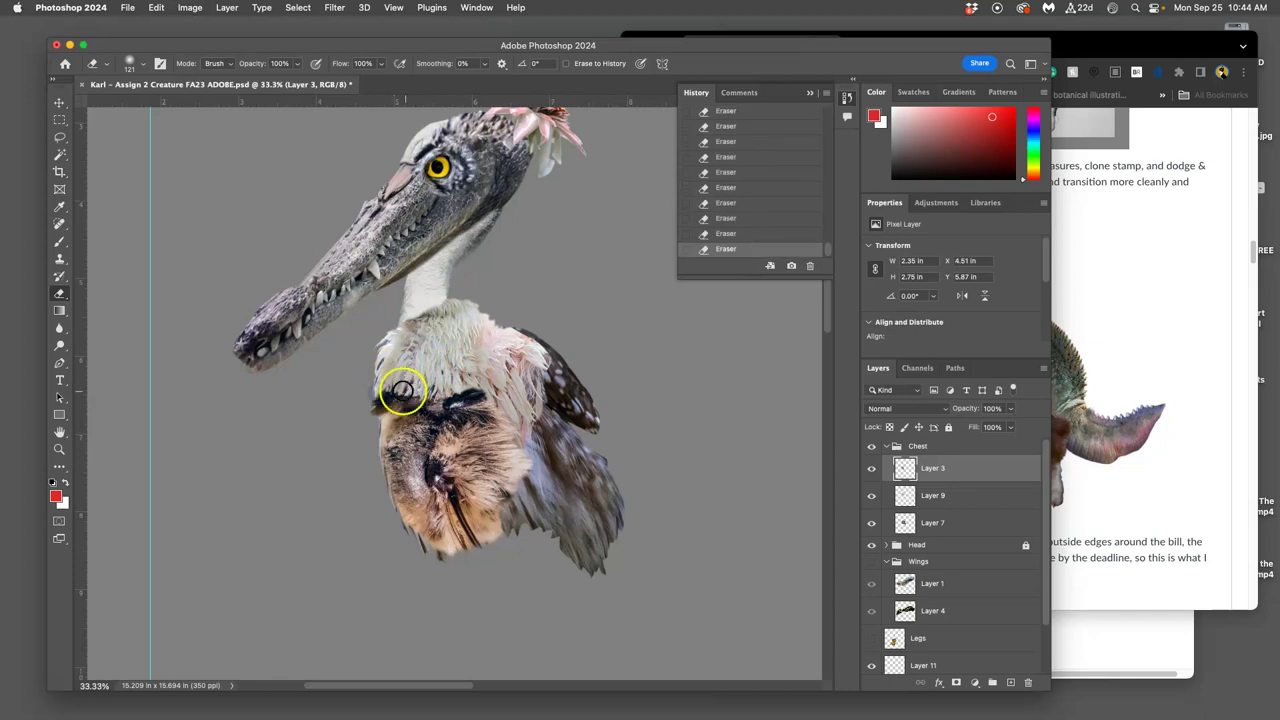
{"action": "mouse_move", "coordinate": [460, 360]}
{"action": "left_mouse_down"}
{"action": "mouse_move", "coordinate": [589, 449]}
{"action": "mouse_move", "coordinate": [596, 437]}
{"action": "mouse_move", "coordinate": [600, 455]}
{"action": "mouse_move", "coordinate": [591, 413]}
{"action": "mouse_move", "coordinate": [607, 428]}
{"action": "mouse_move", "coordinate": [588, 462]}
{"action": "mouse_move", "coordinate": [558, 461]}
{"action": "mouse_move", "coordinate": [516, 426]}
{"action": "mouse_move", "coordinate": [521, 481]}
{"action": "mouse_move", "coordinate": [498, 504]}
{"action": "left_mouse_up"}
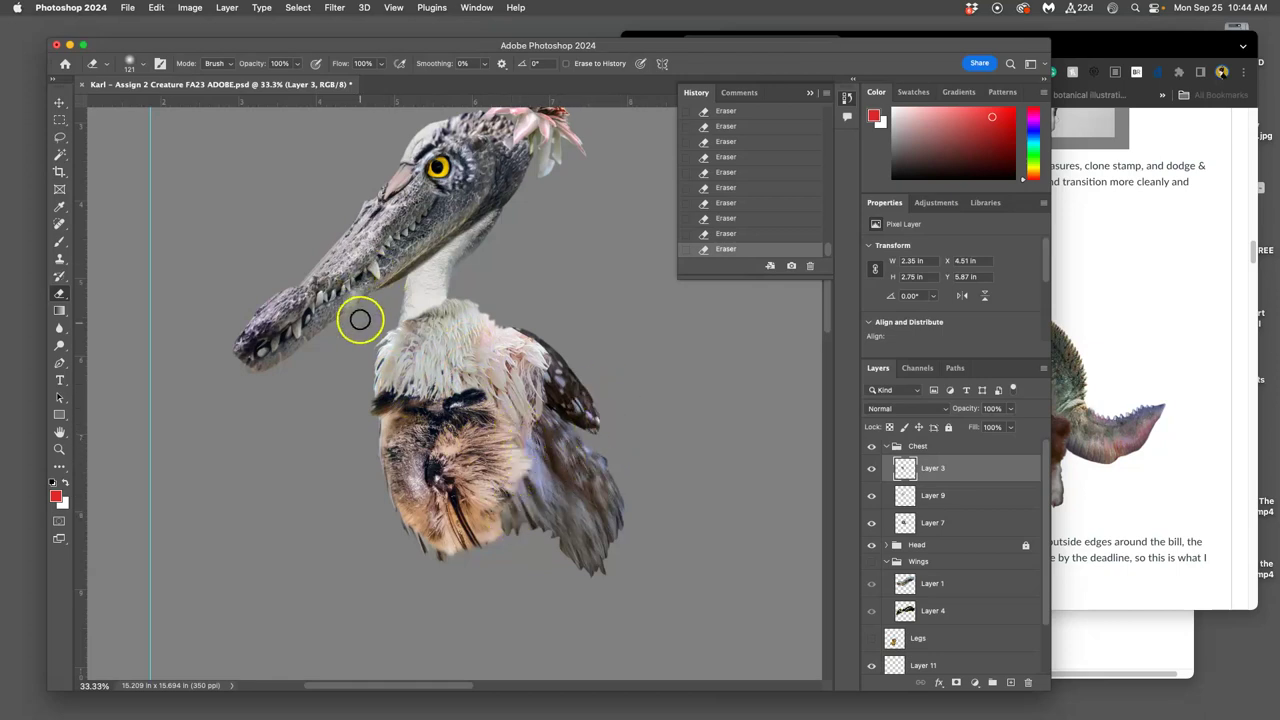
{"action": "left_click_drag", "start_coordinate": [296, 64], "coordinate": [262, 84]}
{"action": "left_click", "coordinate": [420, 395]}
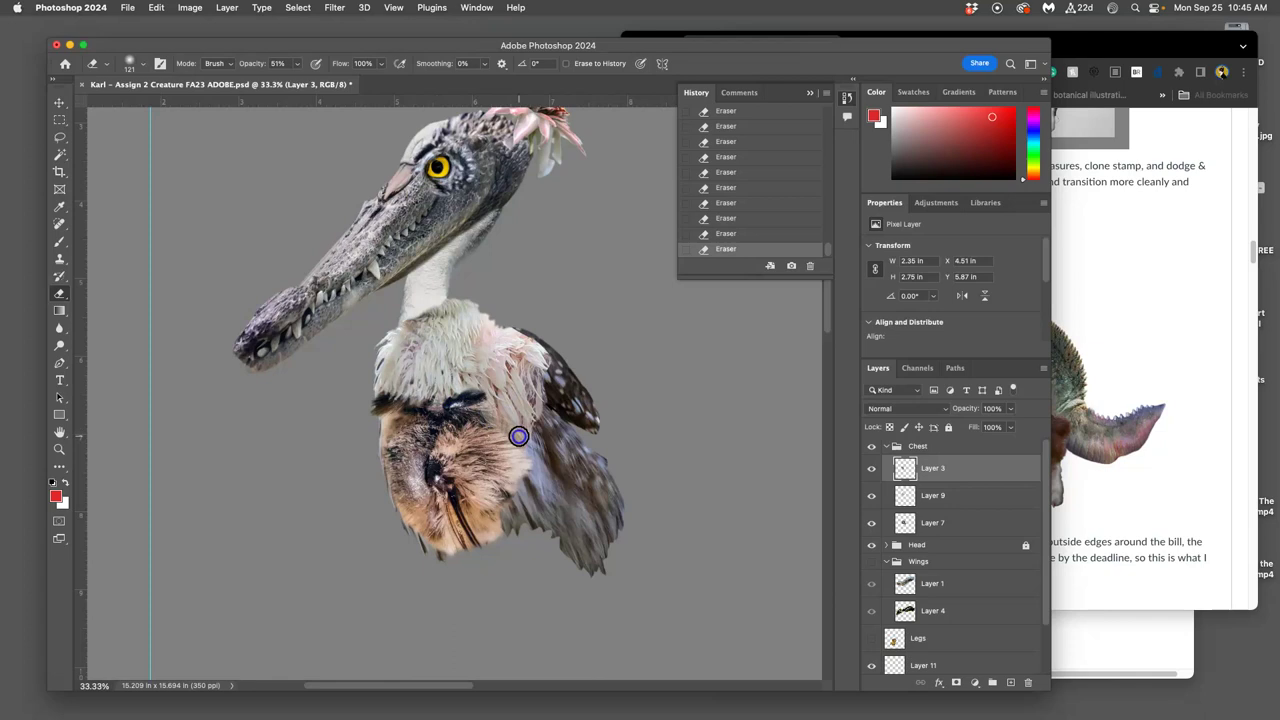
{"action": "left_click_drag", "start_coordinate": [508, 400], "coordinate": [525, 437]}
{"action": "mouse_move", "coordinate": [502, 562]}
{"action": "left_mouse_down"}
{"action": "mouse_move", "coordinate": [477, 506]}
{"action": "mouse_move", "coordinate": [490, 510]}
{"action": "mouse_move", "coordinate": [466, 394]}
{"action": "mouse_move", "coordinate": [486, 391]}
{"action": "left_mouse_up"}
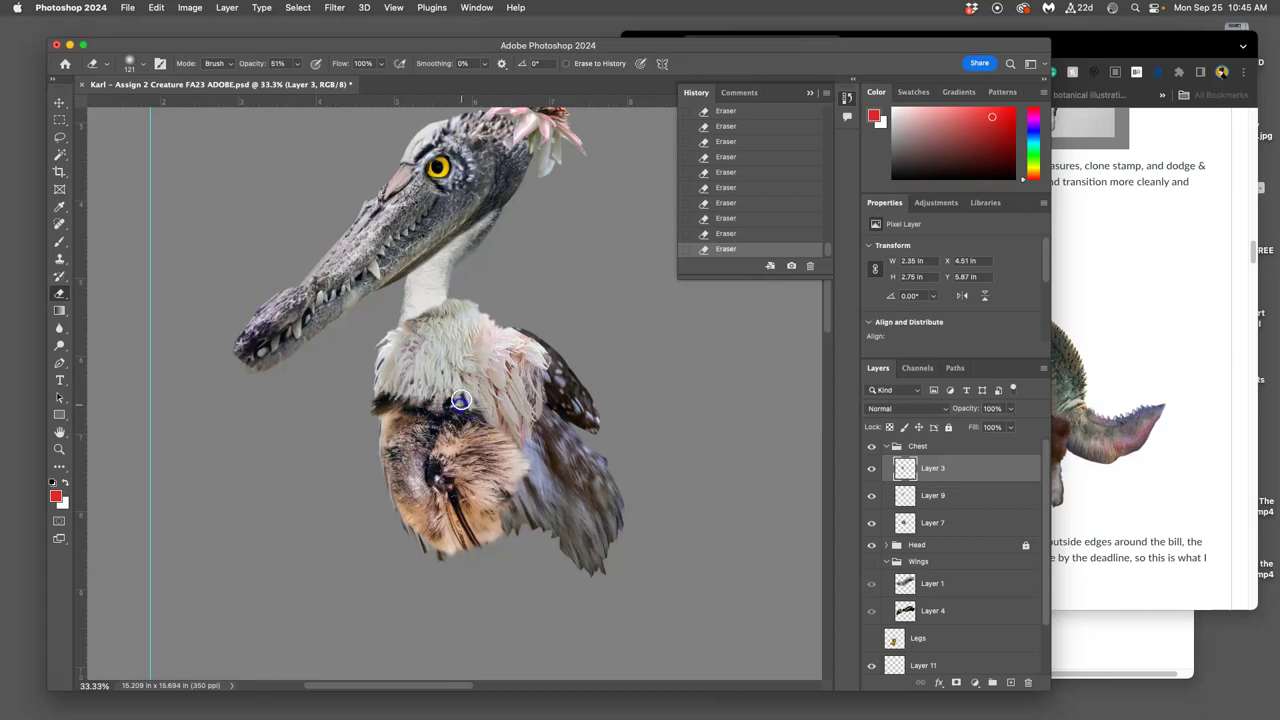
{"action": "left_click", "coordinate": [409, 390]}
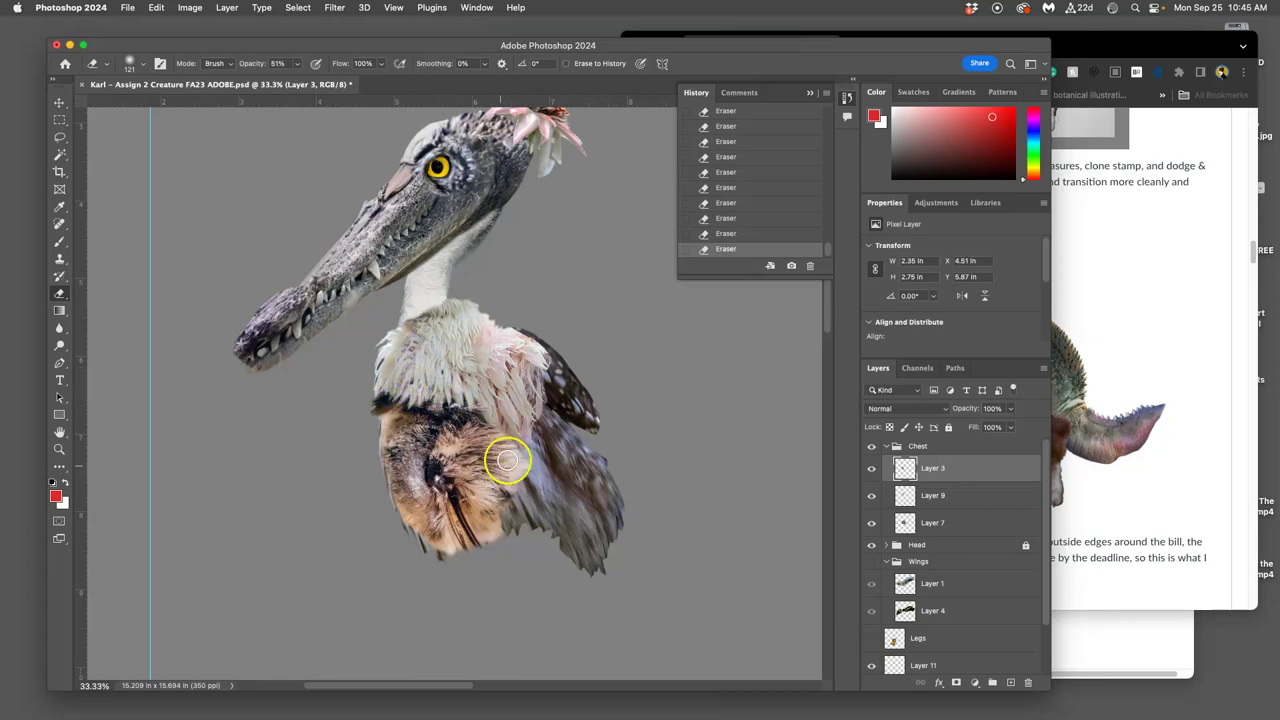
Step: Erase the dark flecks over the white feathers above the fur on Layer 3, and hide and show the layer to check
{"action": "key", "text": "super+equal"}
{"action": "key", "text": "super+equal"}
{"action": "key", "text": "super+equal"}
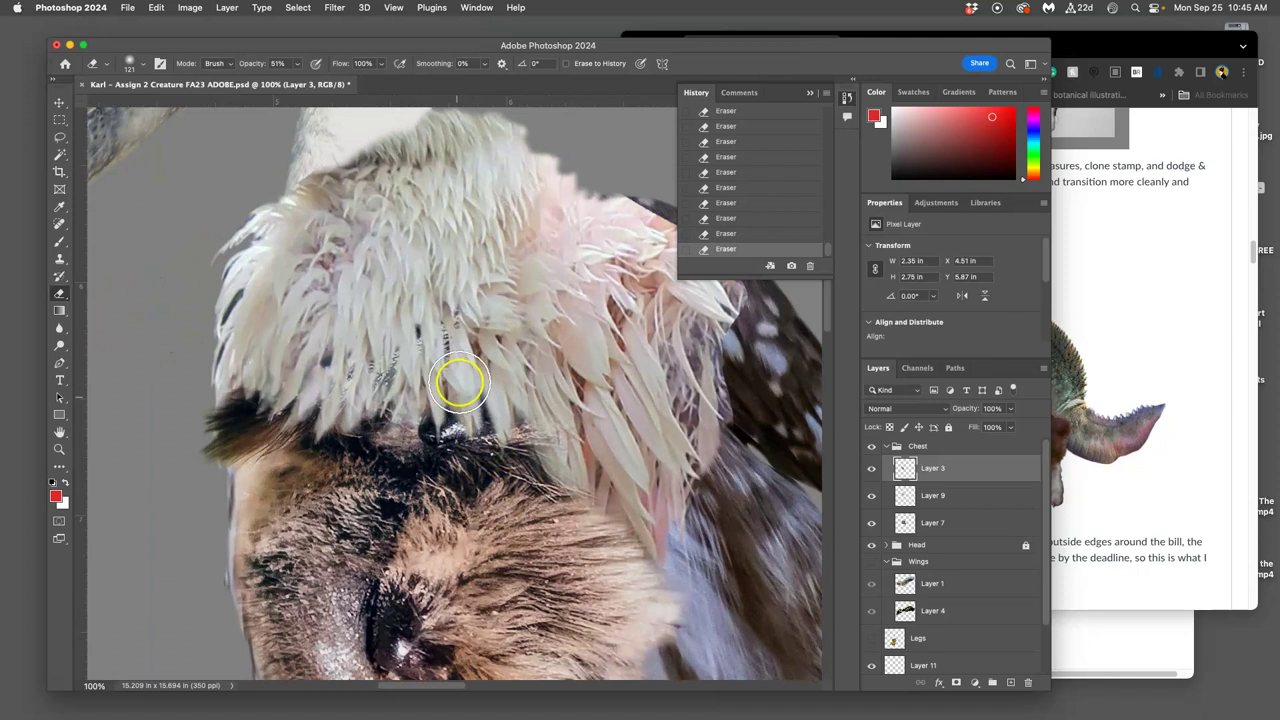
{"action": "left_click", "coordinate": [305, 405]}
{"action": "left_click", "coordinate": [378, 387]}
{"action": "left_click_drag", "start_coordinate": [376, 366], "coordinate": [374, 361]}
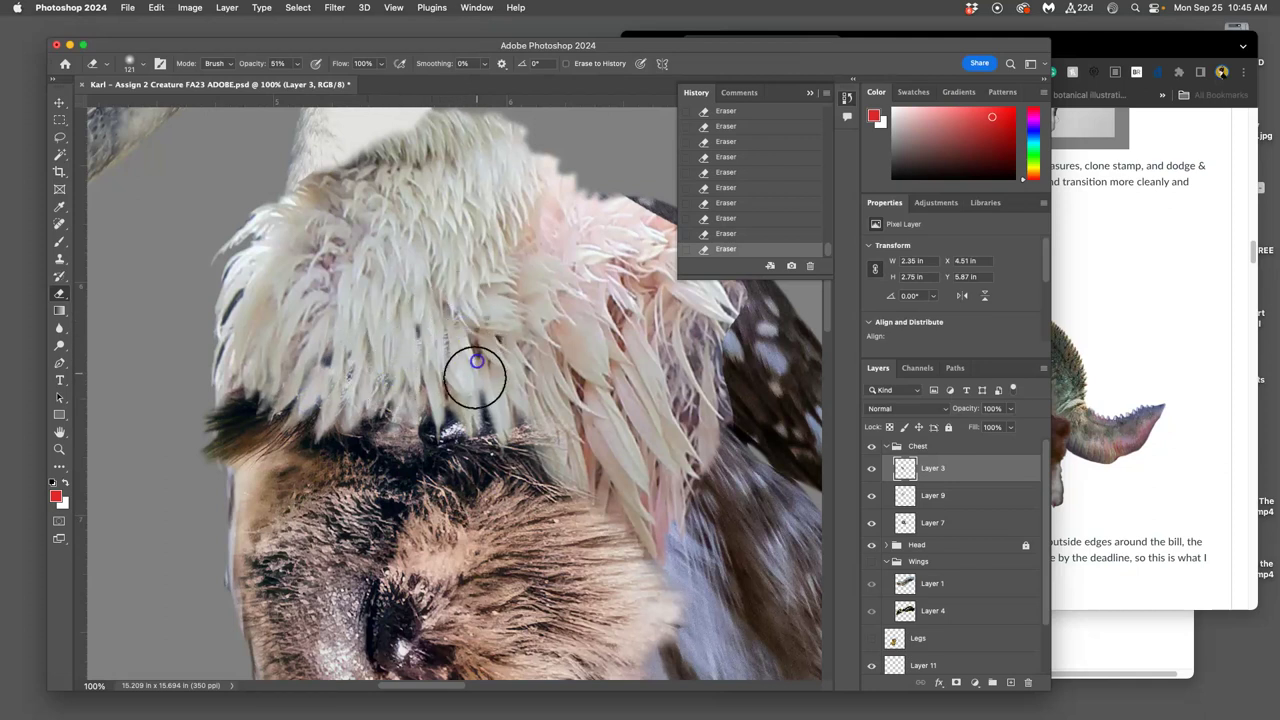
{"action": "mouse_move", "coordinate": [365, 355]}
{"action": "left_mouse_down"}
{"action": "mouse_move", "coordinate": [325, 350]}
{"action": "mouse_move", "coordinate": [380, 368]}
{"action": "mouse_move", "coordinate": [380, 386]}
{"action": "mouse_move", "coordinate": [324, 425]}
{"action": "left_mouse_up"}
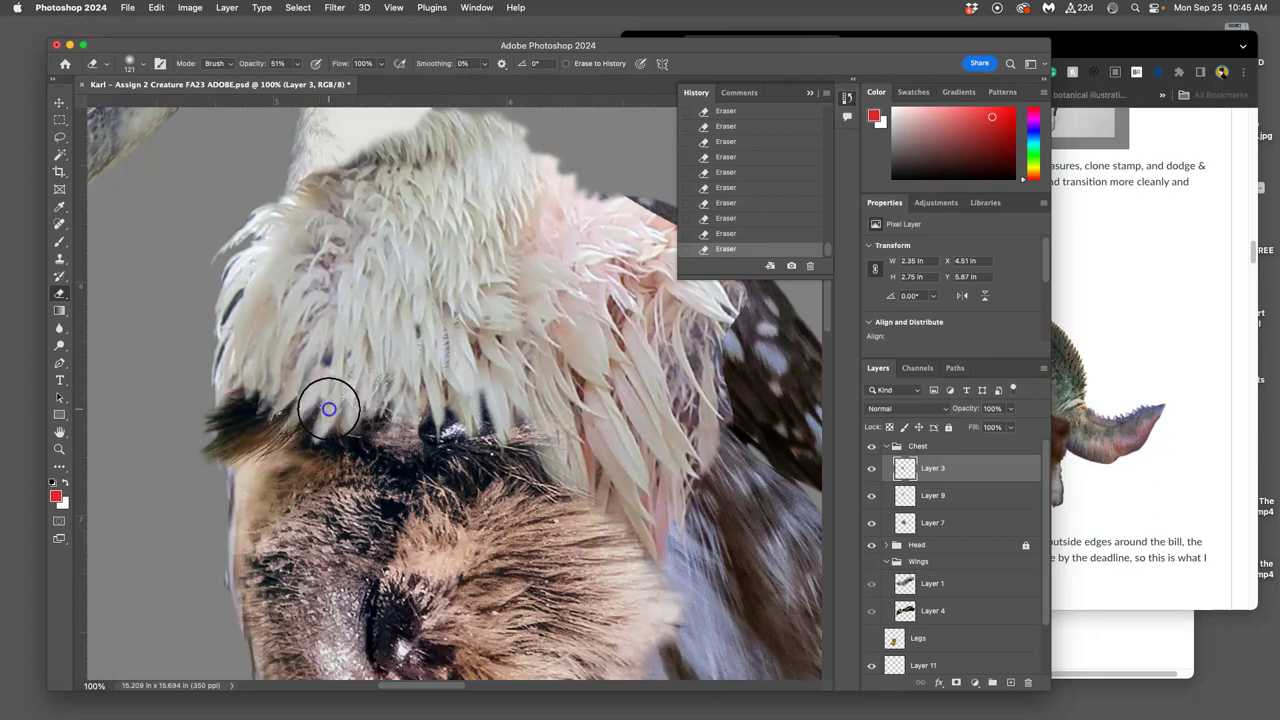
{"action": "left_click_drag", "start_coordinate": [395, 398], "coordinate": [386, 414]}
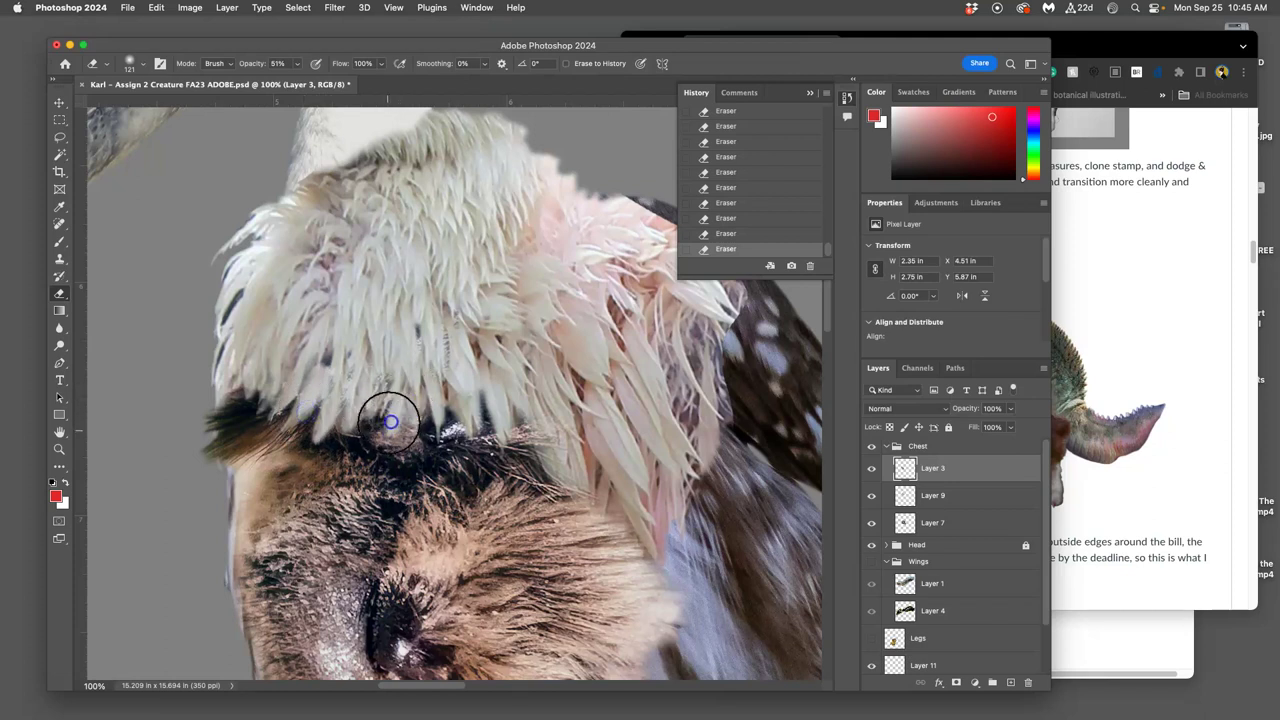
{"action": "left_click_drag", "start_coordinate": [400, 404], "coordinate": [388, 410]}
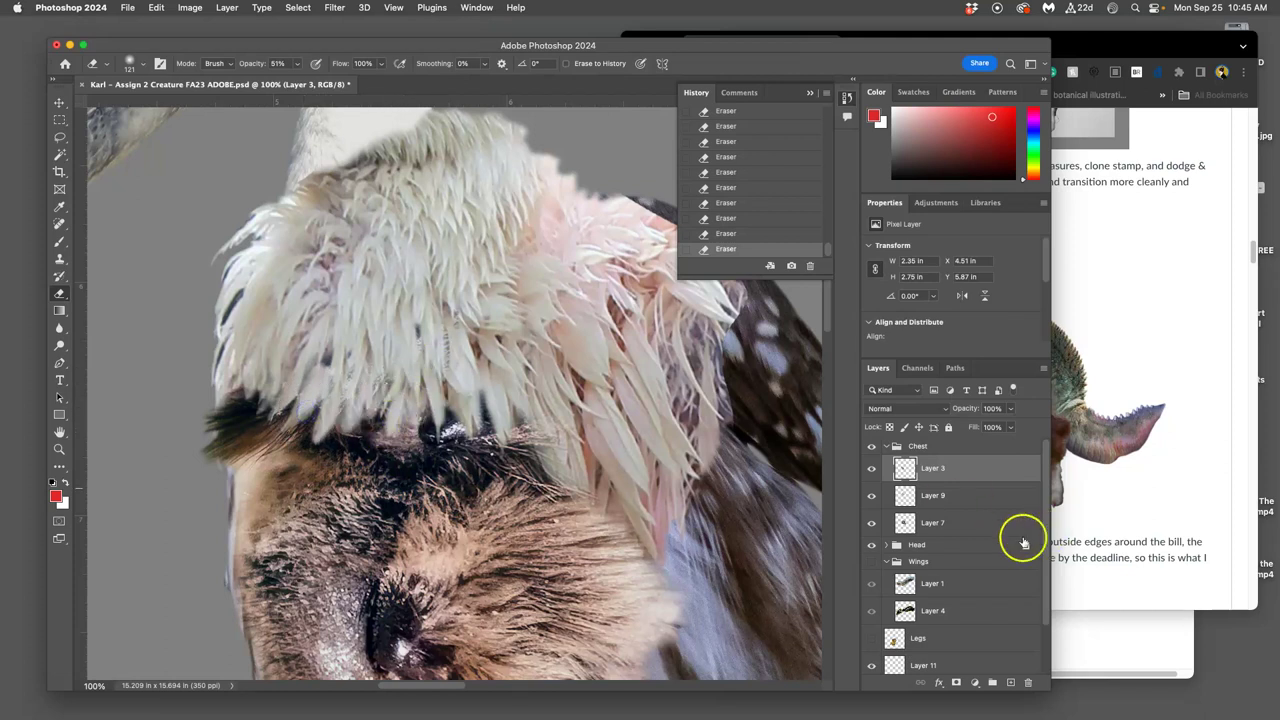
{"action": "left_click", "coordinate": [872, 468]}
{"action": "left_click", "coordinate": [875, 469]}
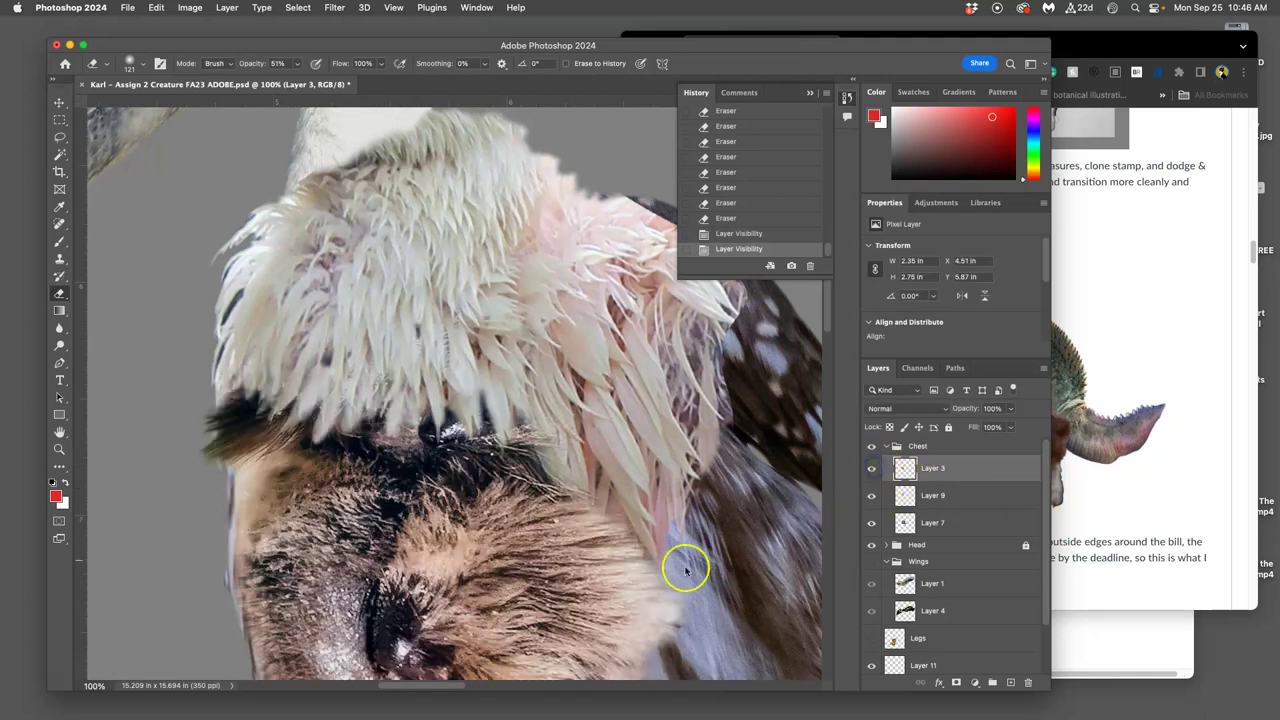
Step: Lower the Eraser opacity to 16% and fade the dark fringe along the fur's upper edge on Layer 3
{"action": "left_click", "coordinate": [296, 63]}
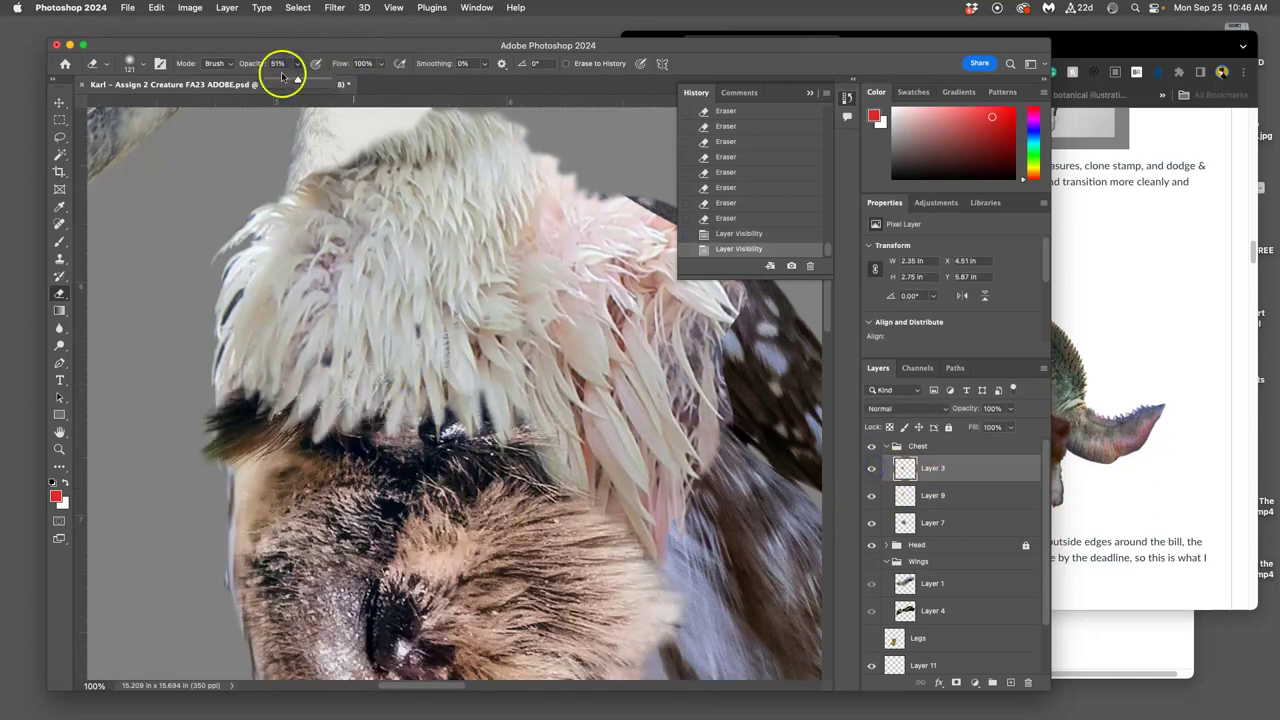
{"action": "left_click_drag", "start_coordinate": [277, 79], "coordinate": [275, 79]}
{"action": "left_click", "coordinate": [258, 404]}
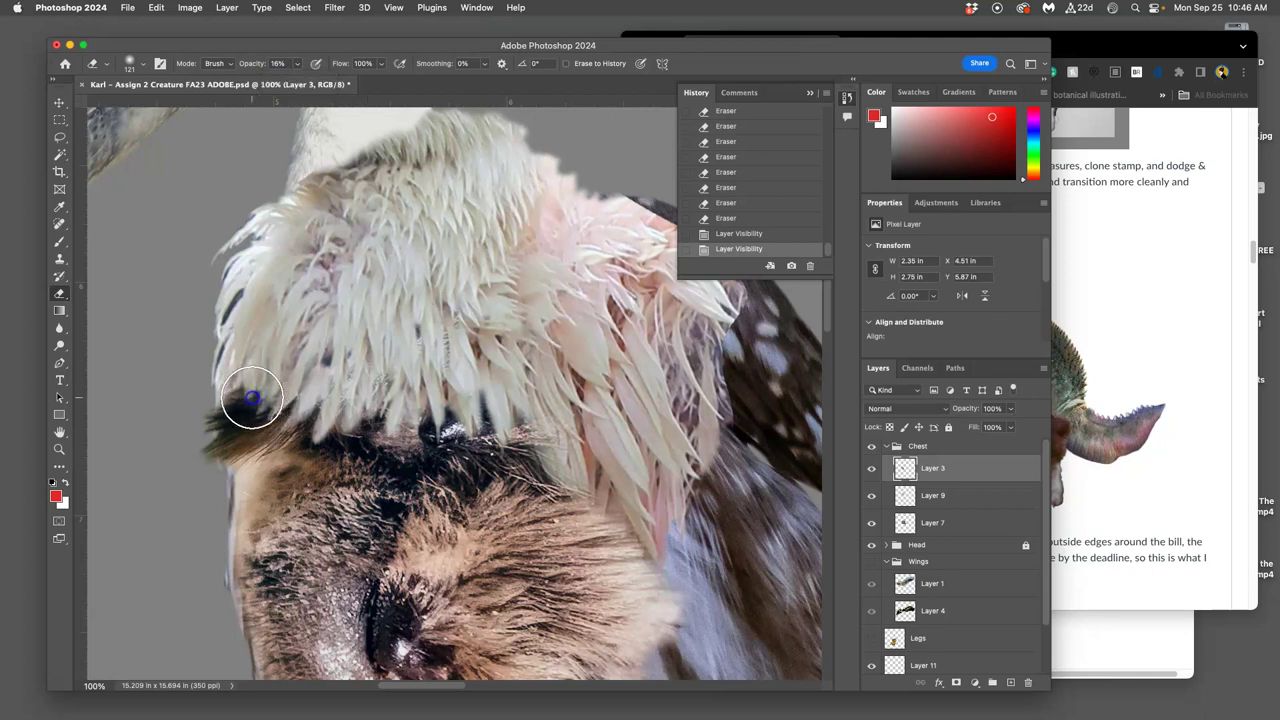
{"action": "mouse_move", "coordinate": [288, 393]}
{"action": "left_mouse_down"}
{"action": "mouse_move", "coordinate": [316, 445]}
{"action": "mouse_move", "coordinate": [394, 393]}
{"action": "mouse_move", "coordinate": [421, 412]}
{"action": "mouse_move", "coordinate": [422, 456]}
{"action": "mouse_move", "coordinate": [519, 418]}
{"action": "mouse_move", "coordinate": [481, 440]}
{"action": "mouse_move", "coordinate": [489, 458]}
{"action": "mouse_move", "coordinate": [548, 394]}
{"action": "mouse_move", "coordinate": [550, 433]}
{"action": "left_mouse_up"}
{"action": "left_click", "coordinate": [543, 434]}
{"action": "left_click", "coordinate": [531, 403]}
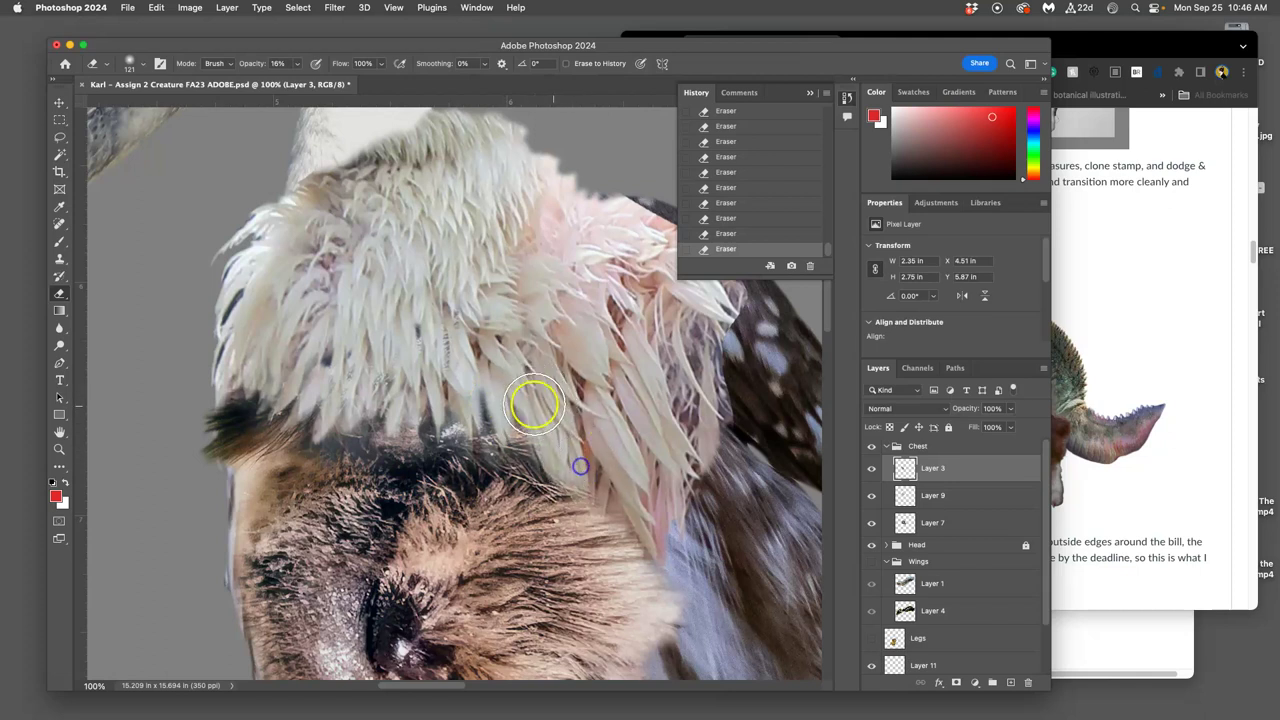
Step: Fade the rest of Layer 3's fur edge, along the pink feathers, in the dark centre and at the dark corner tuft
{"action": "left_click", "coordinate": [557, 414]}
{"action": "left_click", "coordinate": [620, 494]}
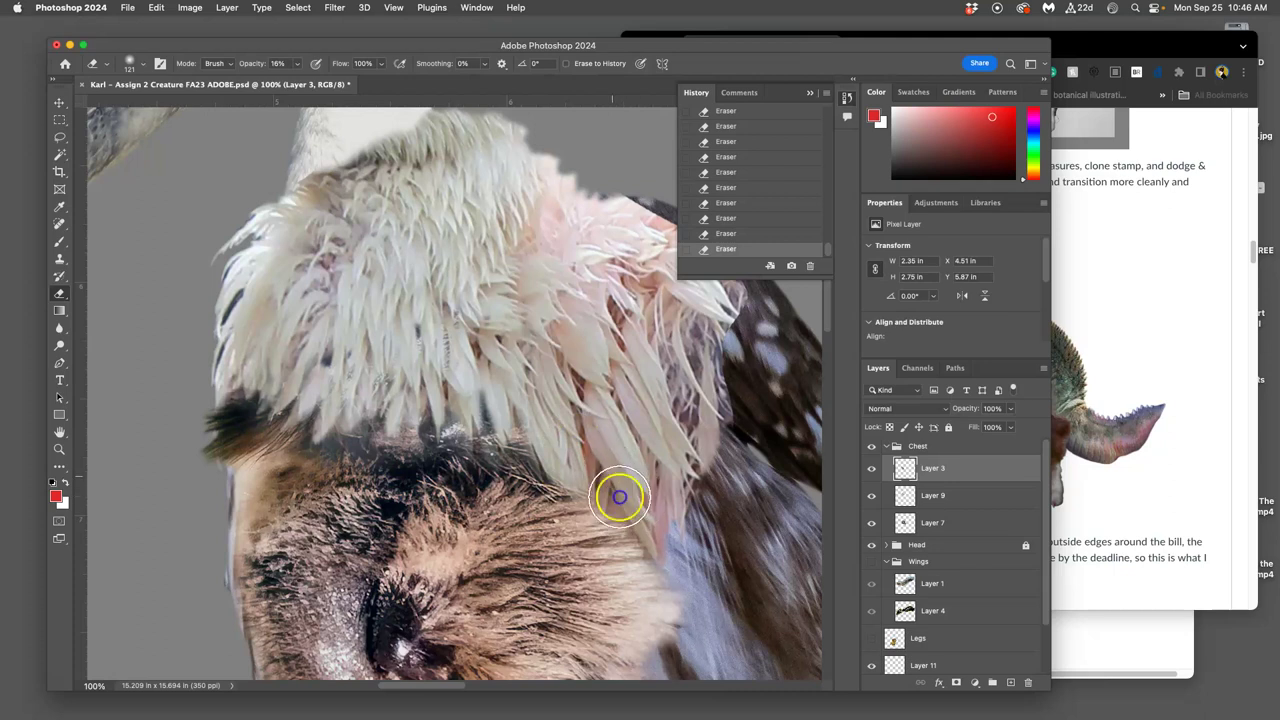
{"action": "left_click", "coordinate": [588, 476]}
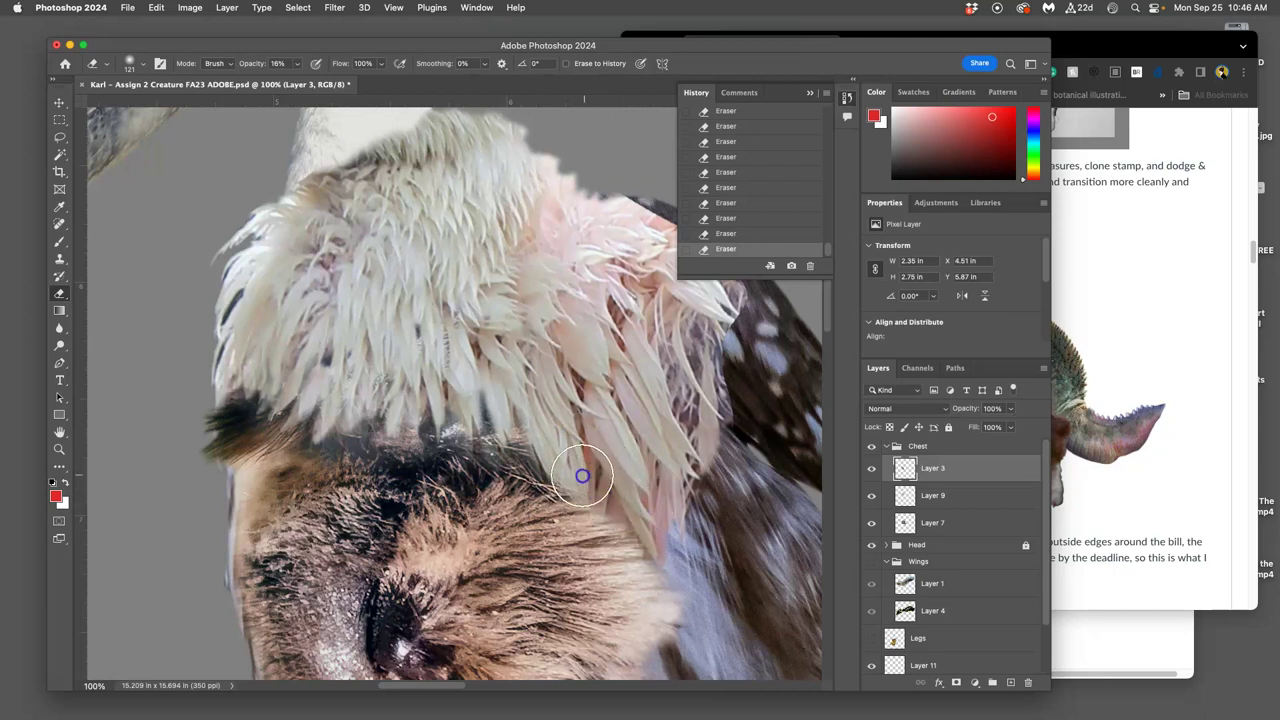
{"action": "left_click", "coordinate": [502, 382]}
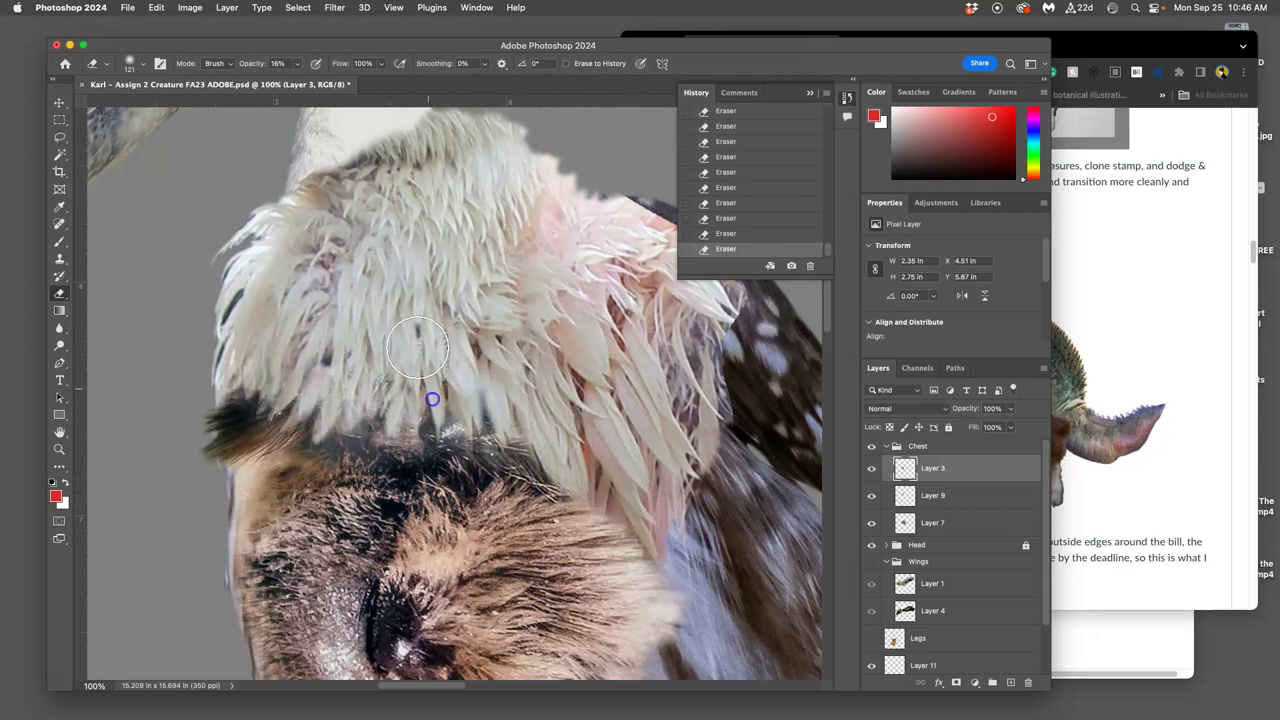
{"action": "left_click", "coordinate": [431, 466]}
{"action": "left_click", "coordinate": [677, 457]}
{"action": "left_click", "coordinate": [678, 440]}
{"action": "key", "text": "super+minus"}
{"action": "key", "text": "super+minus"}
{"action": "key", "text": "super+minus"}
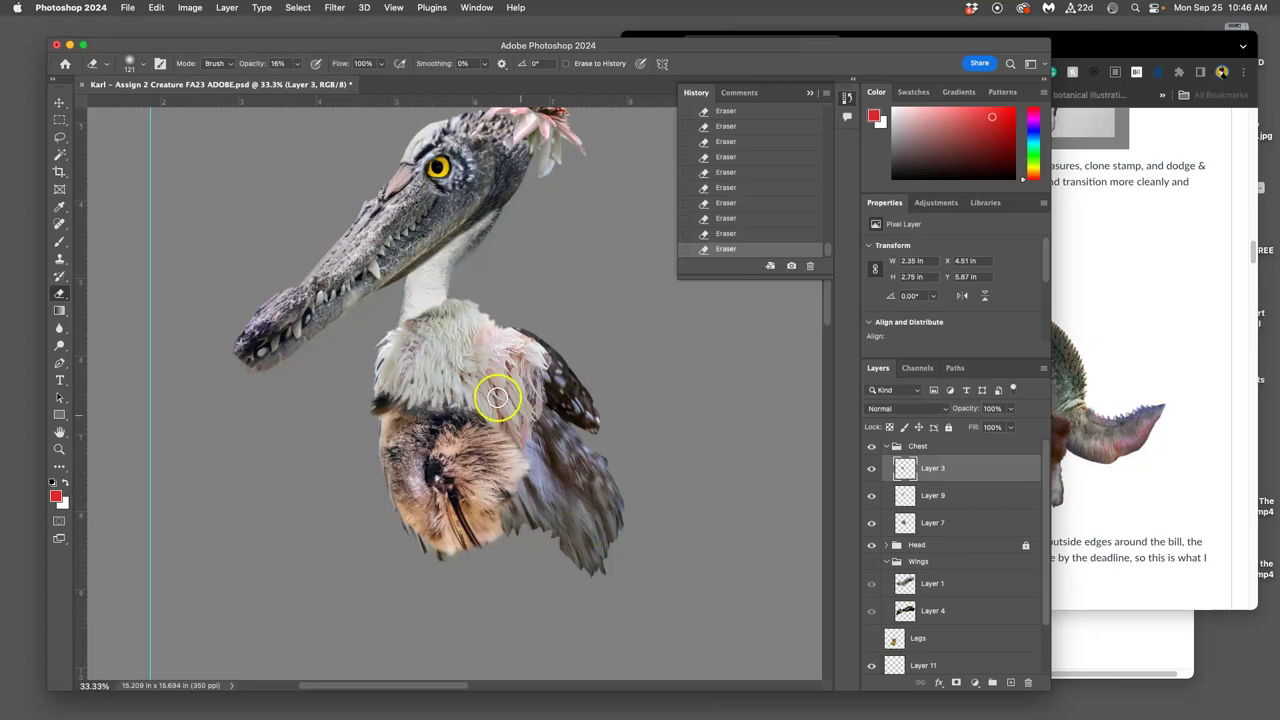
{"action": "left_click_drag", "start_coordinate": [386, 401], "coordinate": [385, 388]}
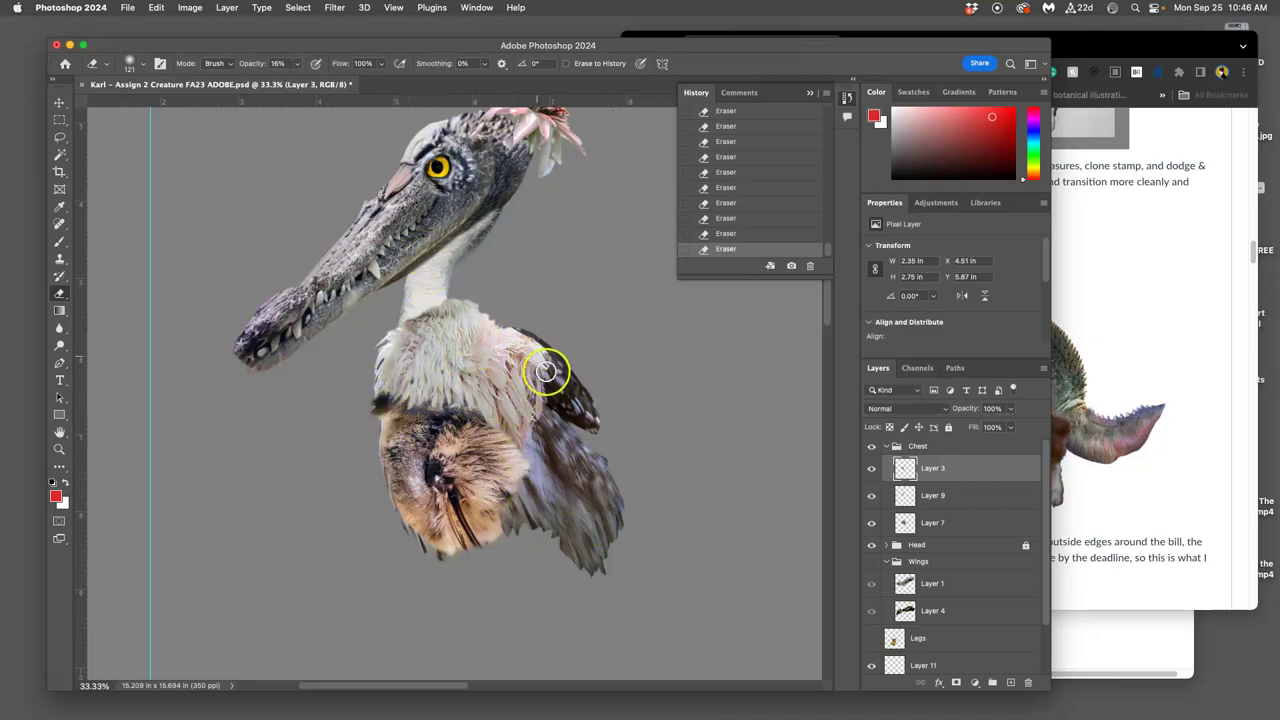
Step: Hide and show Layer 9 as a check, and apply Levels with inputs 14, 1.29 and 222 to Layer 7
{"action": "left_click", "coordinate": [872, 496]}
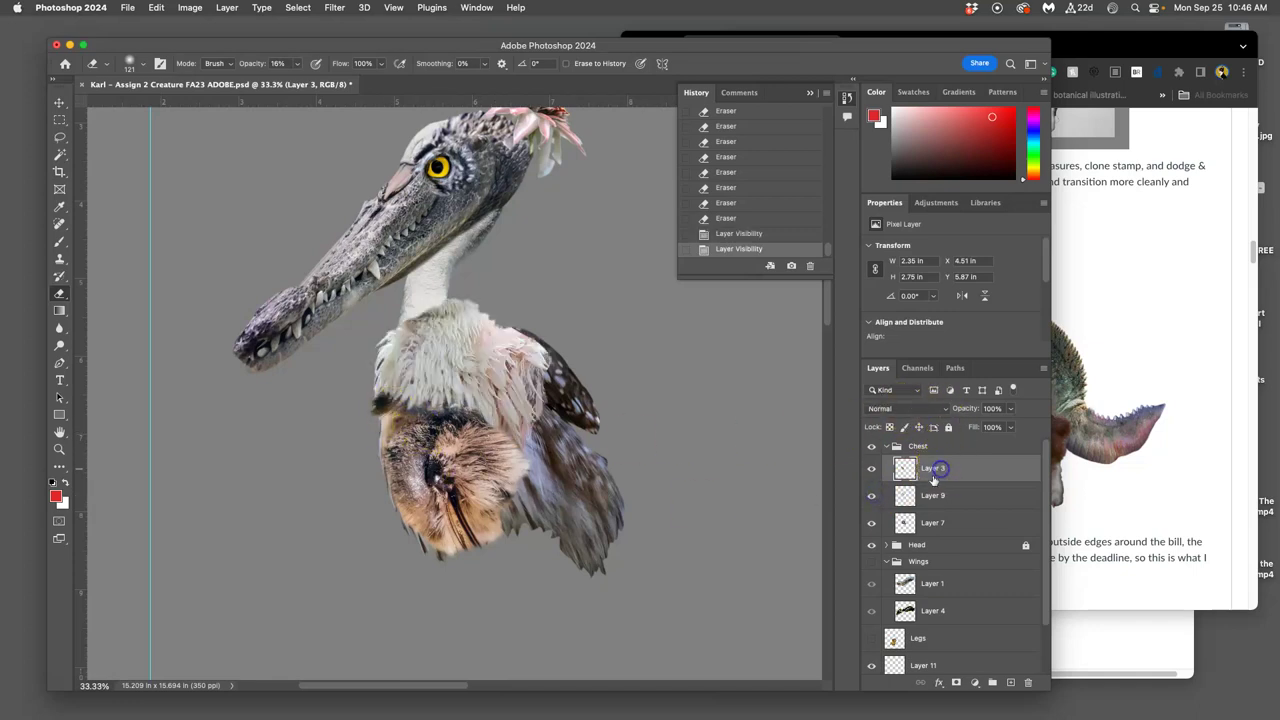
{"action": "left_click", "coordinate": [934, 524]}
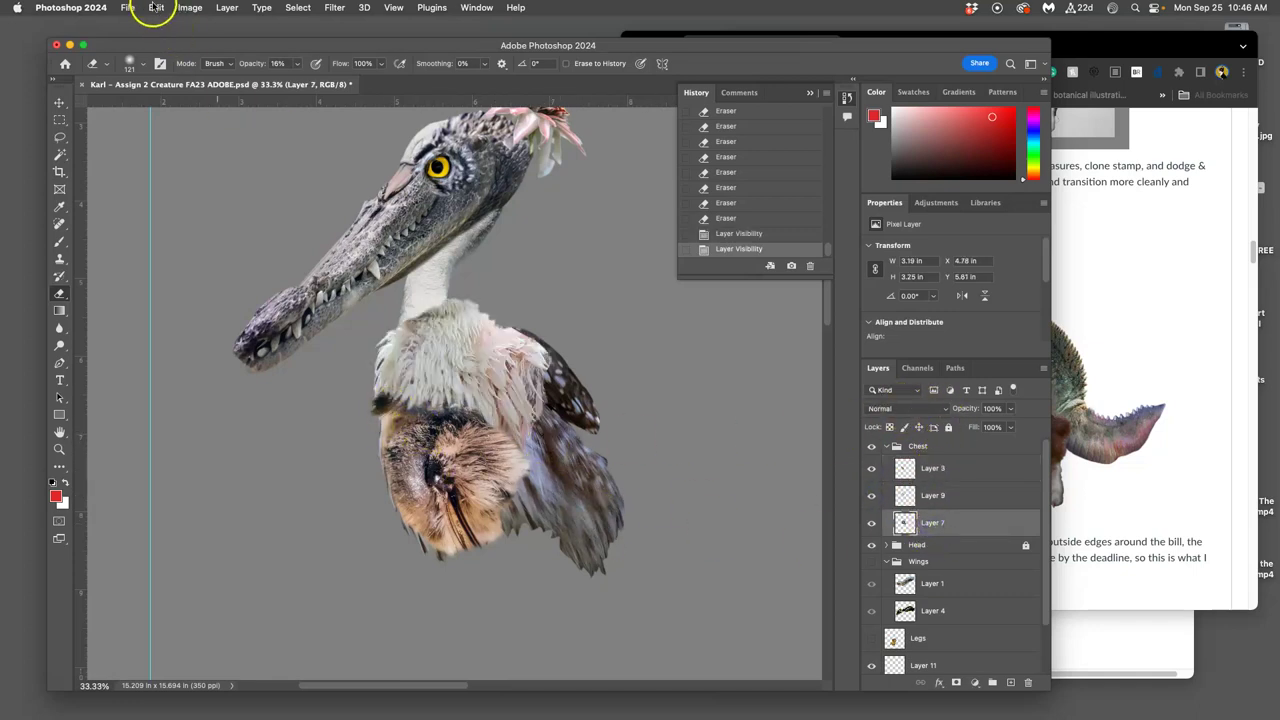
{"action": "left_click", "coordinate": [190, 7]}
{"action": "mouse_move", "coordinate": [198, 45]}
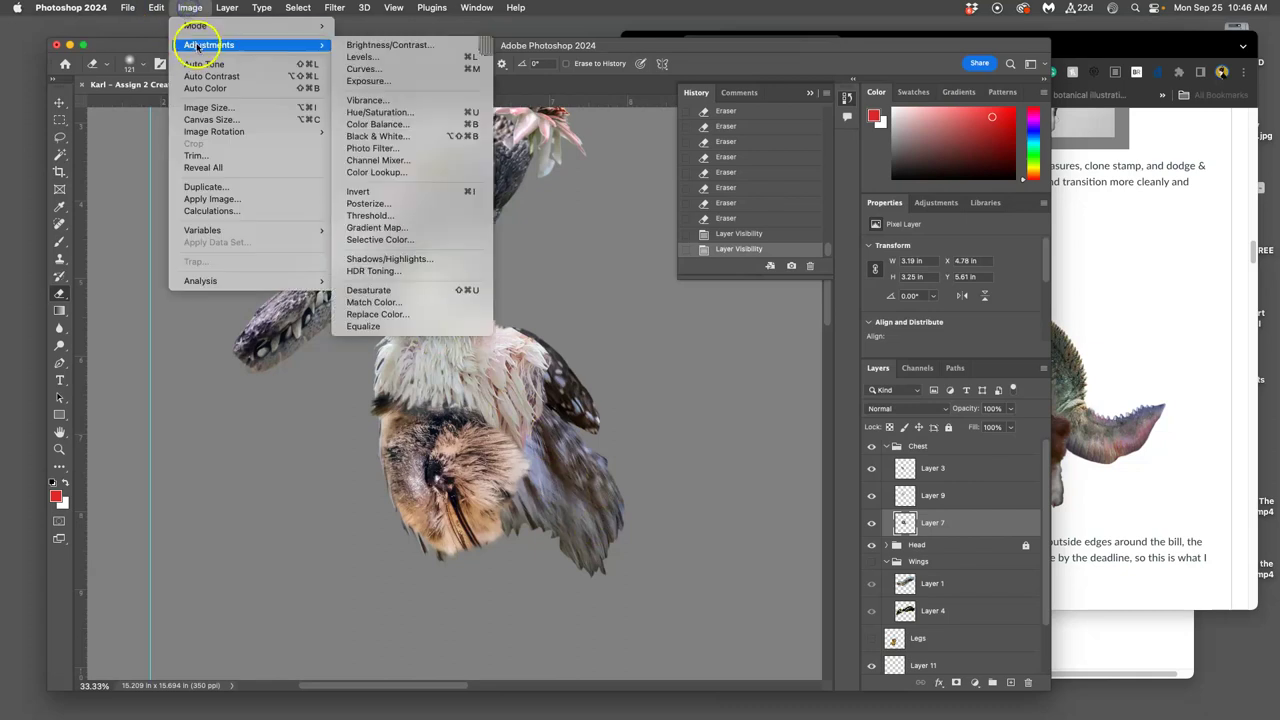
{"action": "left_click", "coordinate": [370, 57]}
{"action": "left_click_drag", "start_coordinate": [902, 266], "coordinate": [826, 268]}
{"action": "left_click_drag", "start_coordinate": [987, 266], "coordinate": [983, 269]}
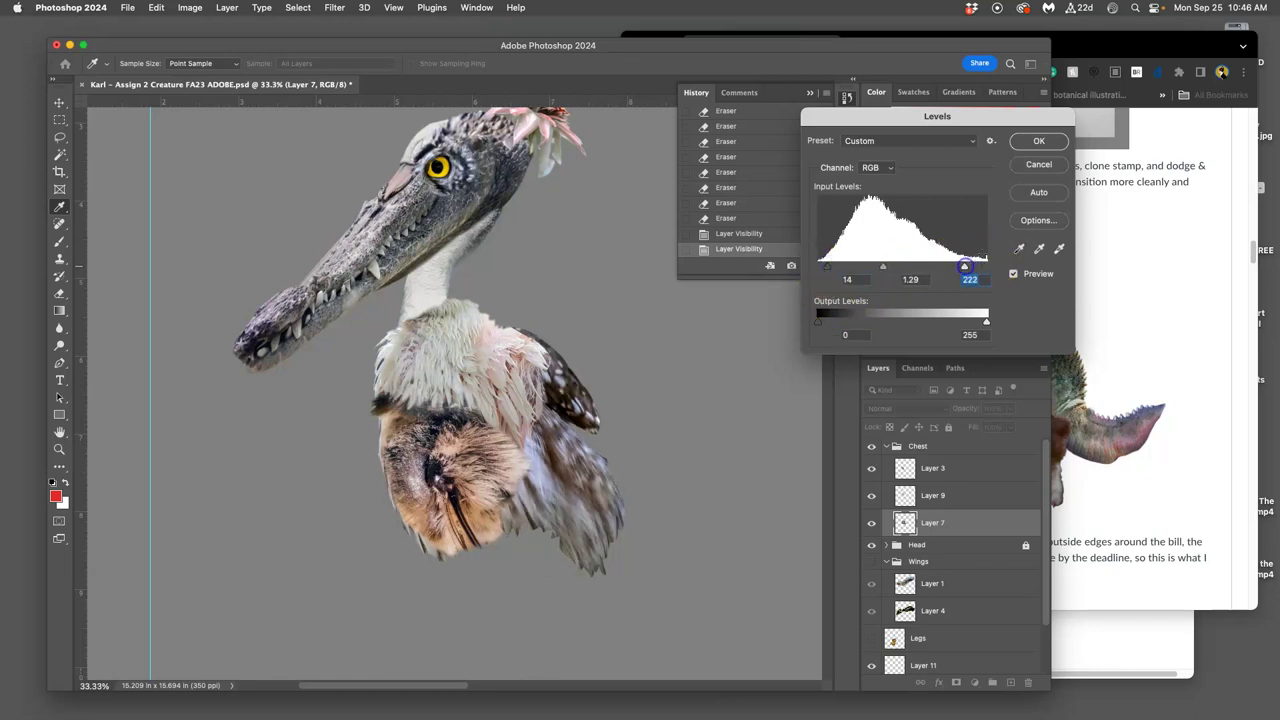
{"action": "left_click", "coordinate": [1057, 147]}
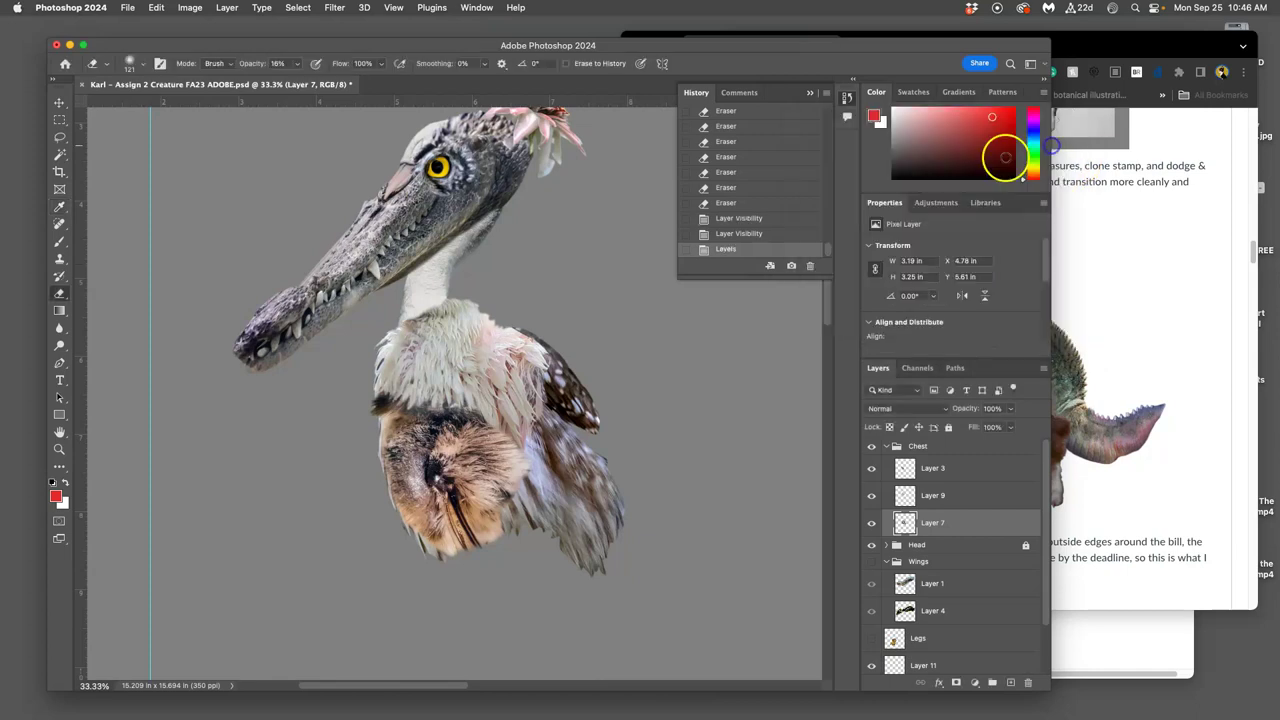
Step: Apply Color Balance to Layer 7 with midtones at +12, 0, -16 and highlights at +17, 0, -5
{"action": "left_click", "coordinate": [190, 7]}
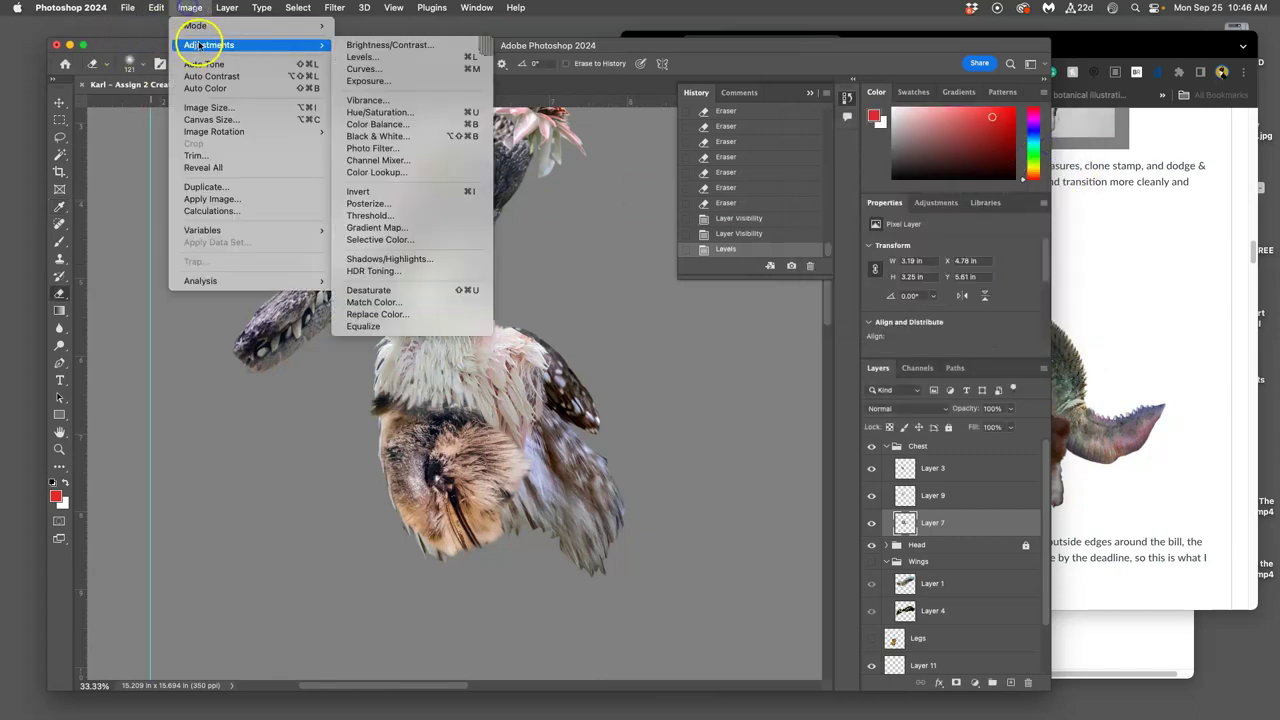
{"action": "left_click", "coordinate": [371, 129]}
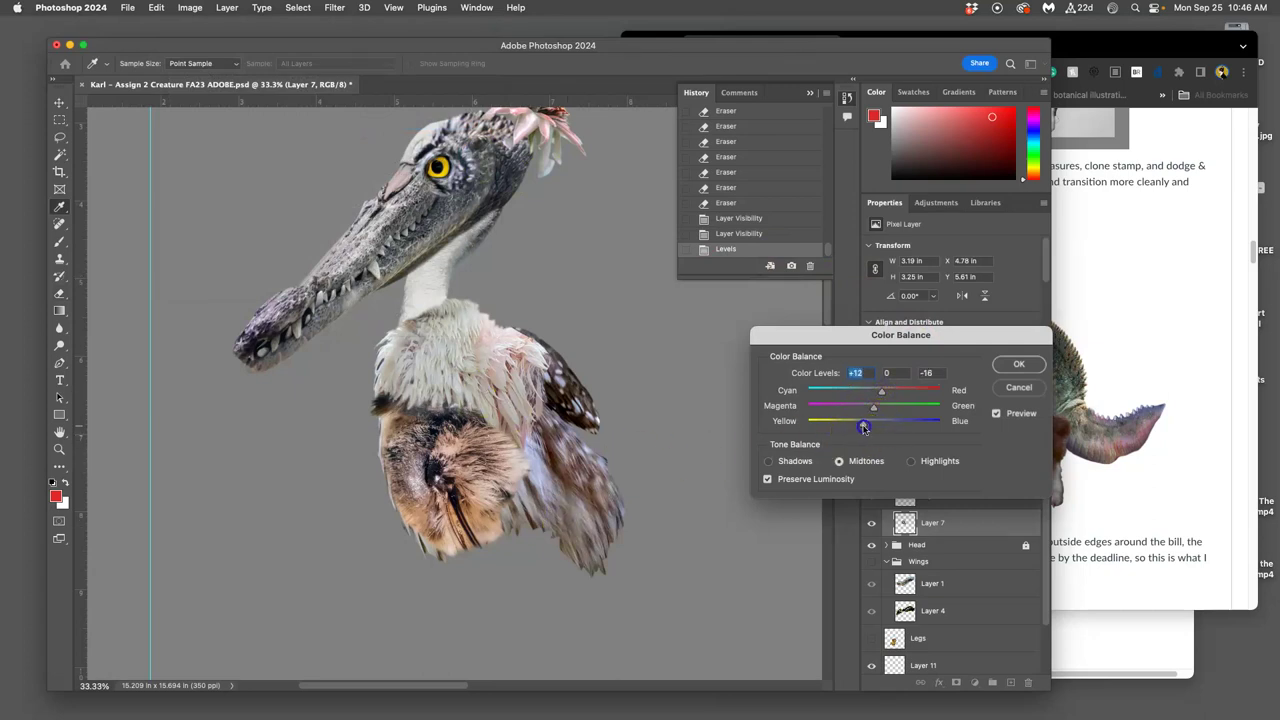
{"action": "left_click", "coordinate": [512, 537]}
{"action": "left_click", "coordinate": [769, 466]}
{"action": "left_click", "coordinate": [912, 461]}
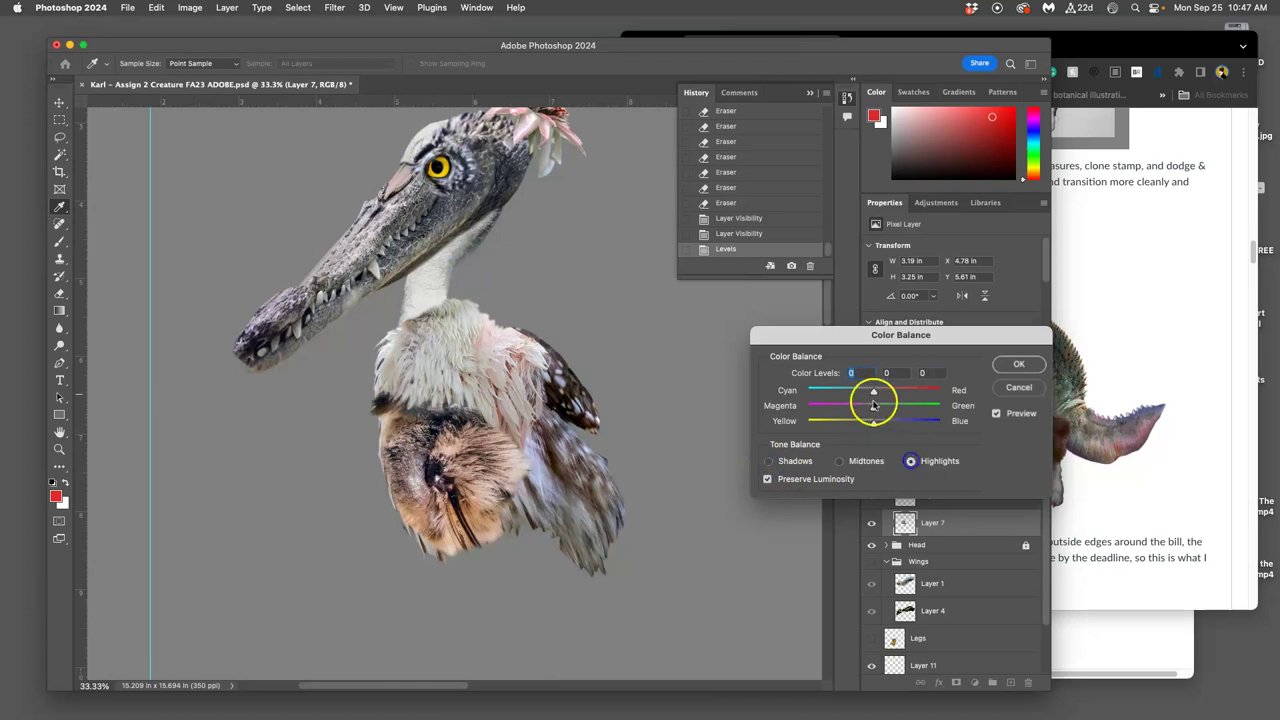
{"action": "left_click_drag", "start_coordinate": [873, 428], "coordinate": [871, 426]}
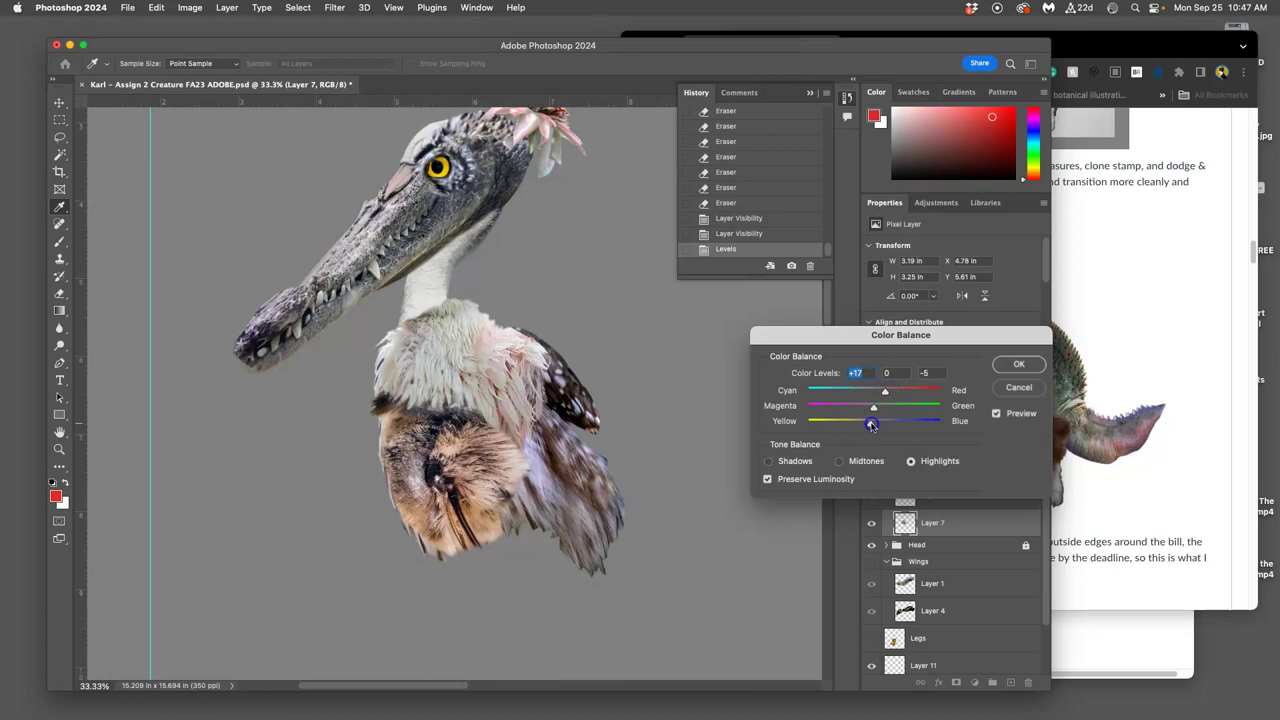
{"action": "left_click", "coordinate": [1018, 364]}
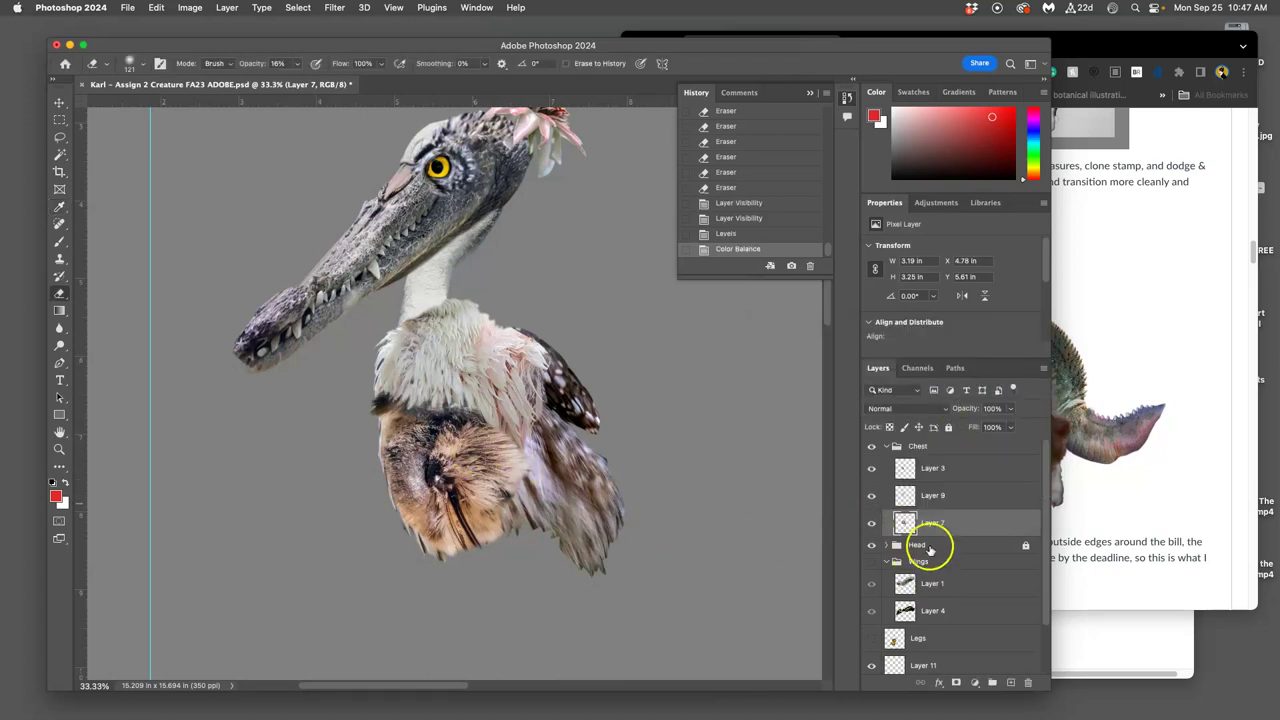
Step: Fade the bee's proboscis and lower fur on Layer 3 and the pink feather edges on Layer 9 with the 16% Eraser
{"action": "left_click", "coordinate": [913, 470]}
{"action": "mouse_move", "coordinate": [572, 481]}
{"action": "left_mouse_down"}
{"action": "mouse_move", "coordinate": [524, 475]}
{"action": "mouse_move", "coordinate": [514, 452]}
{"action": "mouse_move", "coordinate": [521, 498]}
{"action": "mouse_move", "coordinate": [492, 492]}
{"action": "mouse_move", "coordinate": [500, 526]}
{"action": "mouse_move", "coordinate": [466, 498]}
{"action": "mouse_move", "coordinate": [449, 524]}
{"action": "mouse_move", "coordinate": [465, 497]}
{"action": "mouse_move", "coordinate": [464, 539]}
{"action": "mouse_move", "coordinate": [475, 510]}
{"action": "mouse_move", "coordinate": [454, 523]}
{"action": "mouse_move", "coordinate": [479, 534]}
{"action": "mouse_move", "coordinate": [472, 500]}
{"action": "mouse_move", "coordinate": [496, 533]}
{"action": "mouse_move", "coordinate": [497, 518]}
{"action": "mouse_move", "coordinate": [431, 538]}
{"action": "left_mouse_up"}
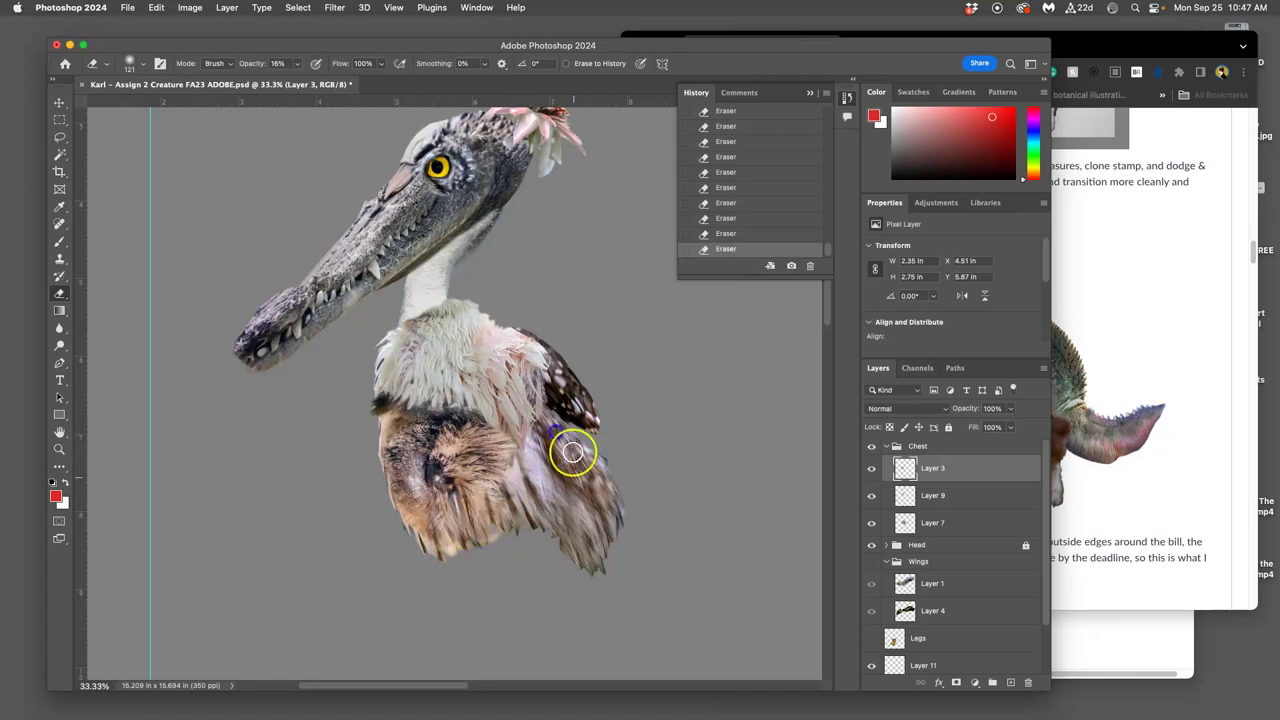
{"action": "left_click", "coordinate": [943, 495]}
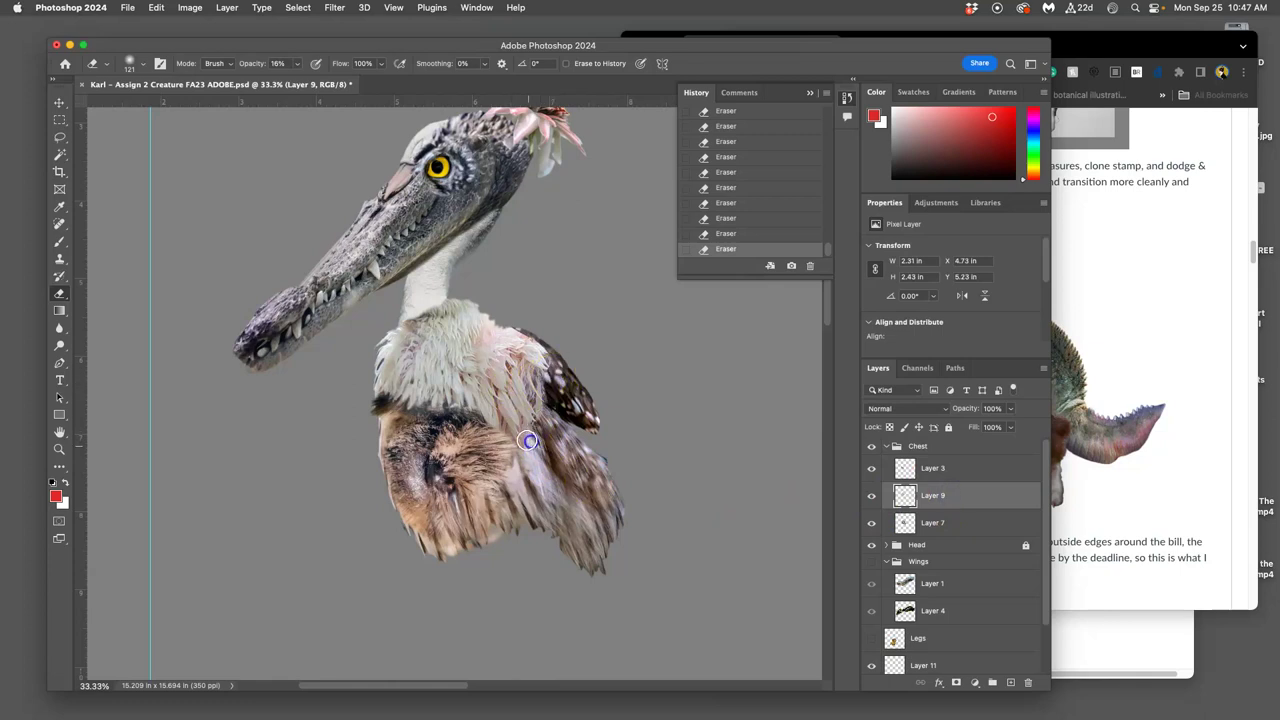
{"action": "mouse_move", "coordinate": [560, 358]}
{"action": "left_mouse_down"}
{"action": "mouse_move", "coordinate": [538, 333]}
{"action": "mouse_move", "coordinate": [468, 307]}
{"action": "left_mouse_up"}
Step: Try to fade the white feathers below the neck on Layer 9, and undo the last two eraser strokes
{"action": "left_click_drag", "start_coordinate": [448, 371], "coordinate": [442, 306]}
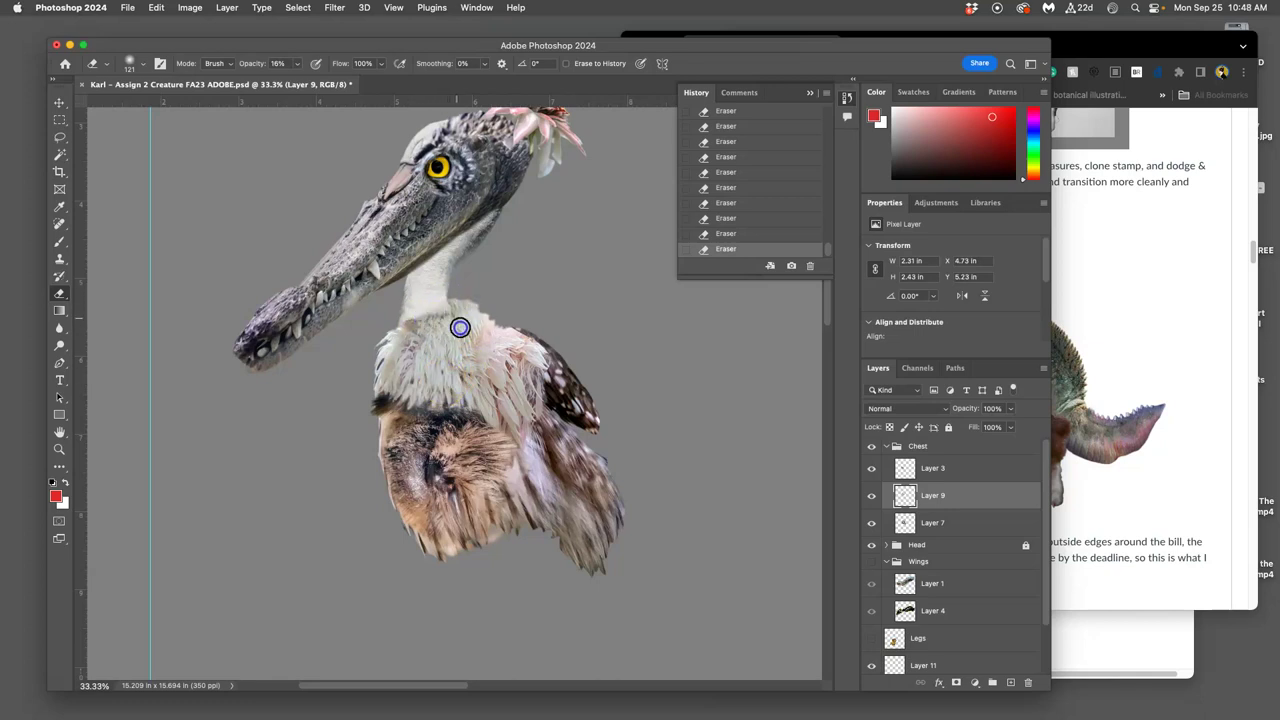
{"action": "mouse_move", "coordinate": [438, 349]}
{"action": "left_mouse_down"}
{"action": "mouse_move", "coordinate": [466, 502]}
{"action": "mouse_move", "coordinate": [736, 550]}
{"action": "mouse_move", "coordinate": [722, 516]}
{"action": "mouse_move", "coordinate": [480, 345]}
{"action": "left_mouse_up"}
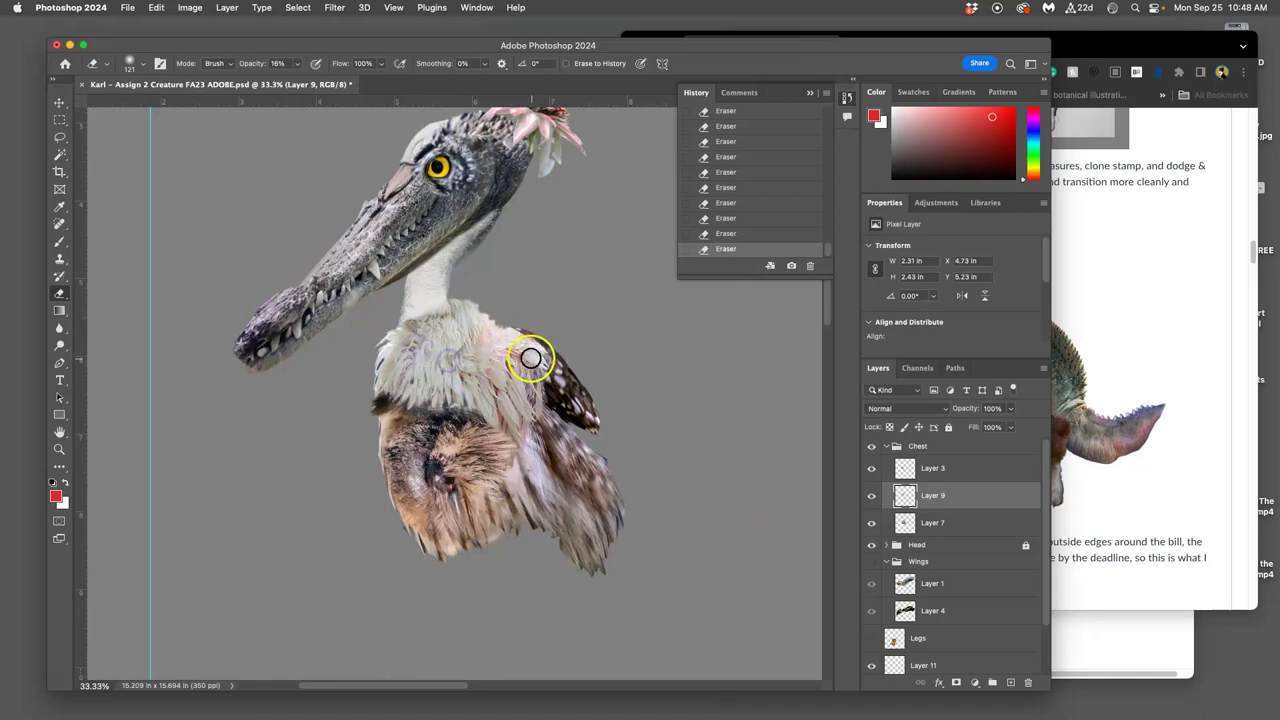
{"action": "key", "text": "super+z"}
{"action": "key", "text": "super+z"}
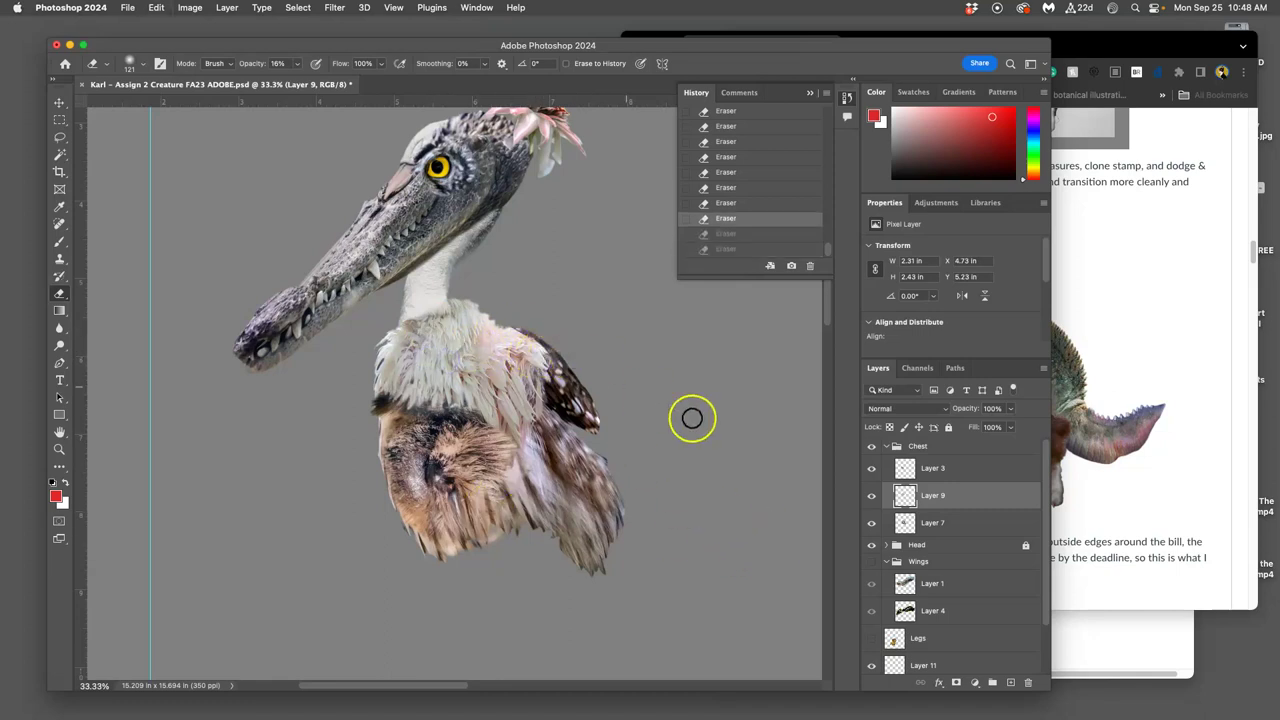
Step: Hide and show Layer 7 to examine how the recoloured feathers blend with the chest
{"action": "left_click", "coordinate": [871, 523]}
{"action": "left_click", "coordinate": [871, 523]}
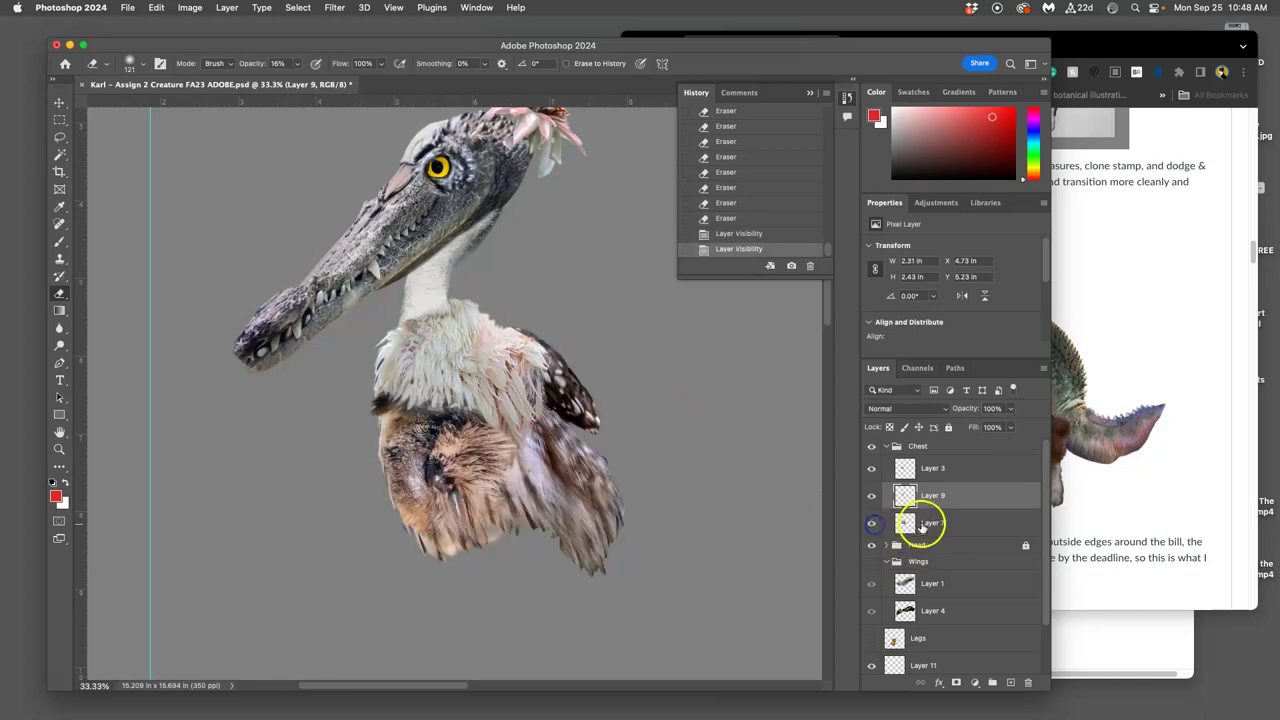
Step: Fade the part of Layer 7 around the upper chest feathers below the neck with the 16% Eraser
{"action": "left_click", "coordinate": [910, 520]}
{"action": "left_click", "coordinate": [455, 352]}
{"action": "left_click", "coordinate": [454, 353]}
{"action": "left_click", "coordinate": [456, 350]}
{"action": "left_click", "coordinate": [458, 348]}
{"action": "left_click", "coordinate": [462, 342]}
{"action": "left_click", "coordinate": [460, 345]}
{"action": "left_click", "coordinate": [458, 348]}
{"action": "left_click", "coordinate": [461, 352]}
{"action": "left_click", "coordinate": [459, 350]}
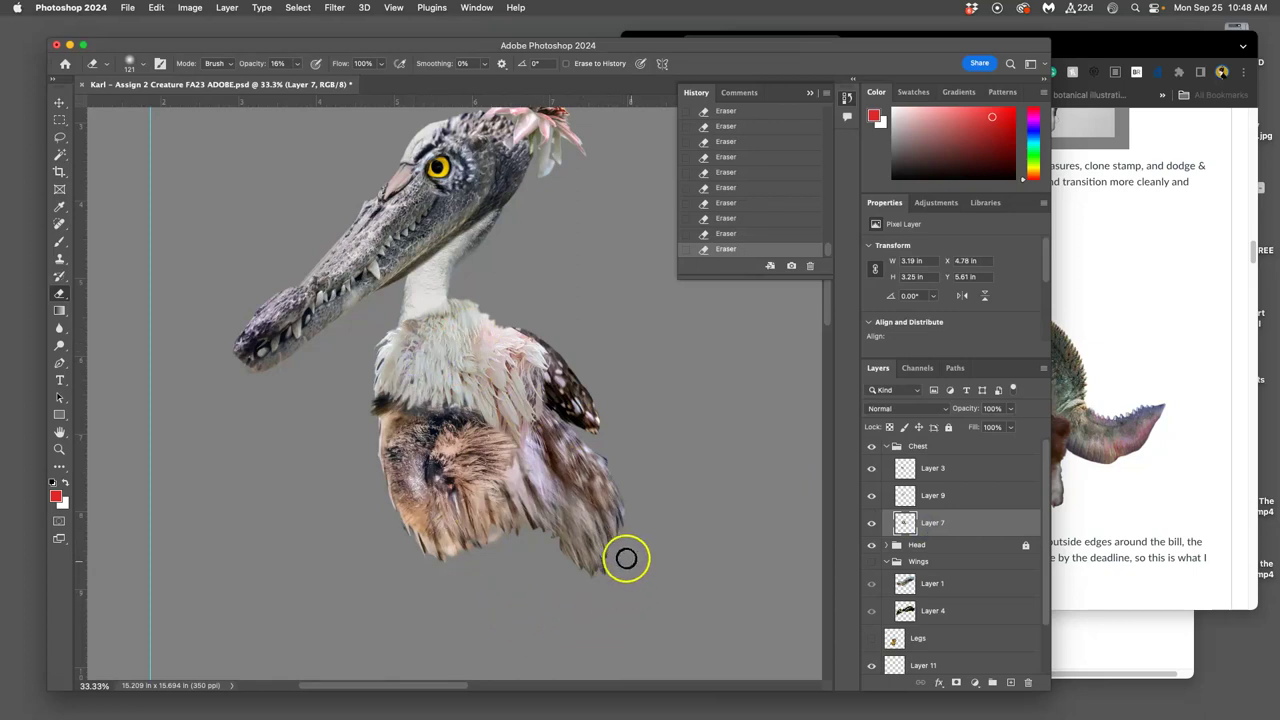
Step: Lasso the stray white feather edge beside the neck on Layer 9, refine the selection with Select and Mask, clear it three times and deselect
{"action": "key", "text": "super+equal"}
{"action": "key", "text": "super+equal"}
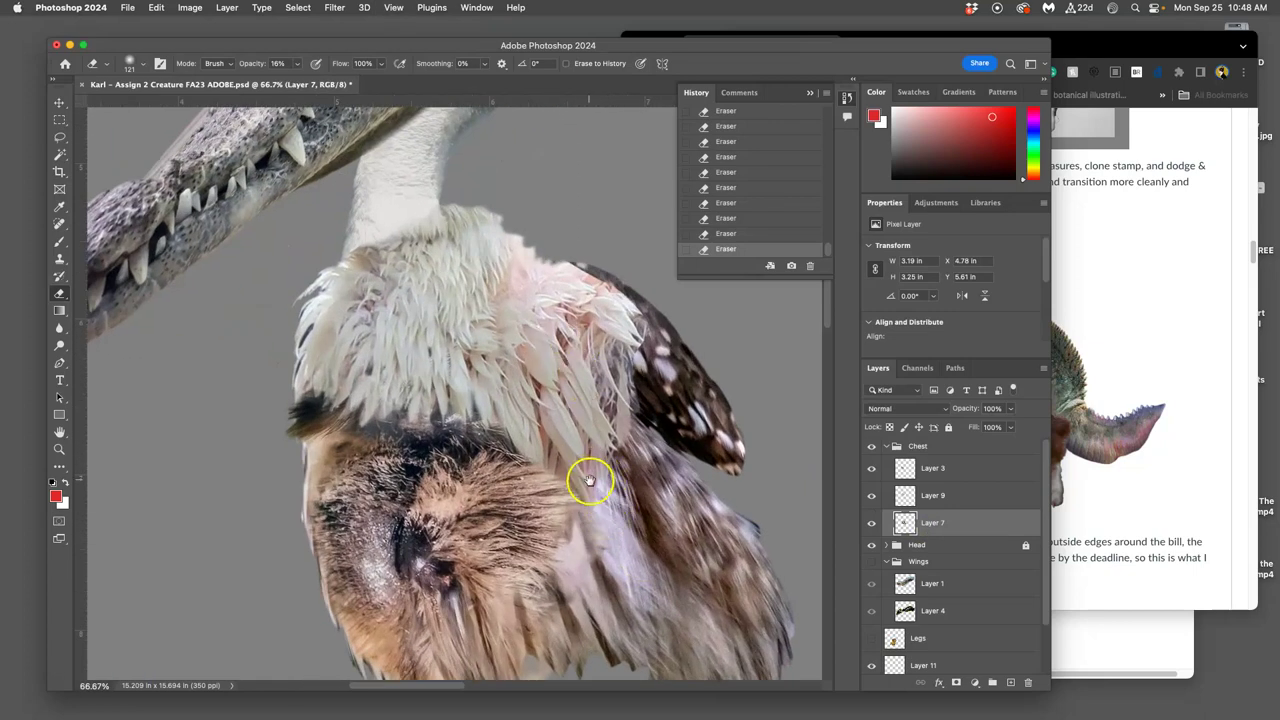
{"action": "left_click_drag", "start_coordinate": [586, 471], "coordinate": [517, 431]}
{"action": "left_click_drag", "start_coordinate": [409, 200], "coordinate": [461, 260]}
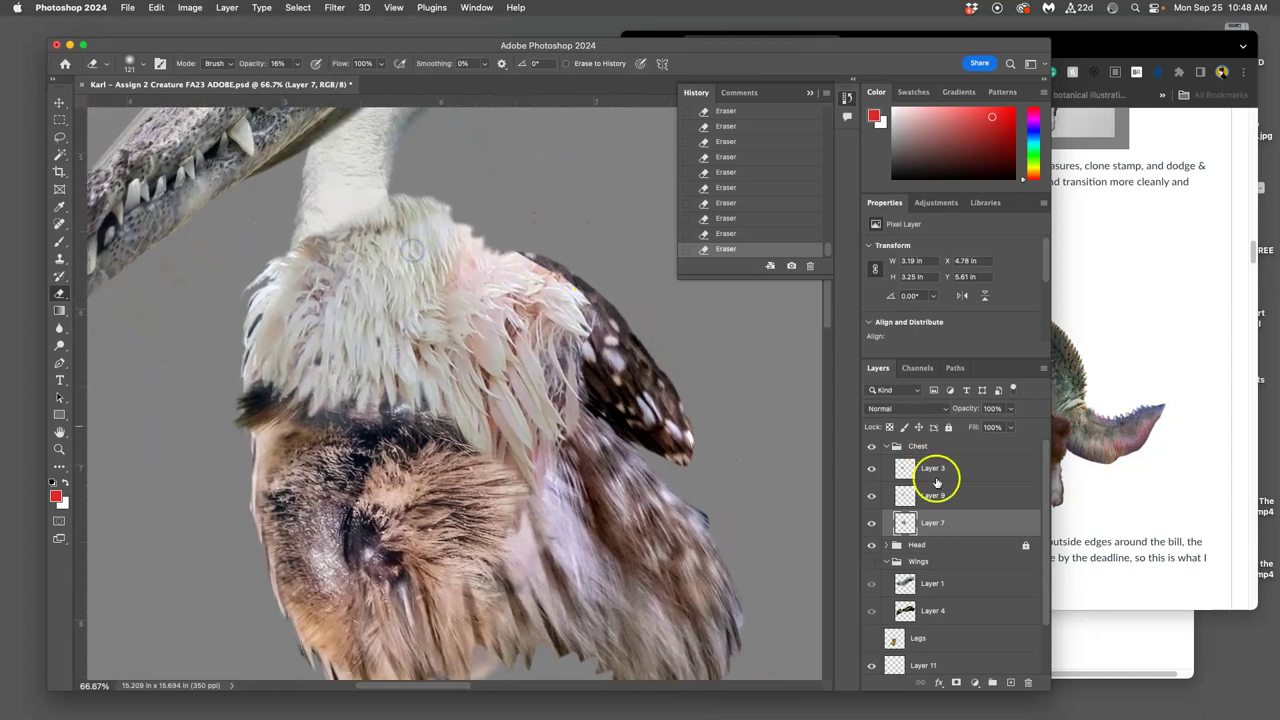
{"action": "left_click", "coordinate": [940, 495]}
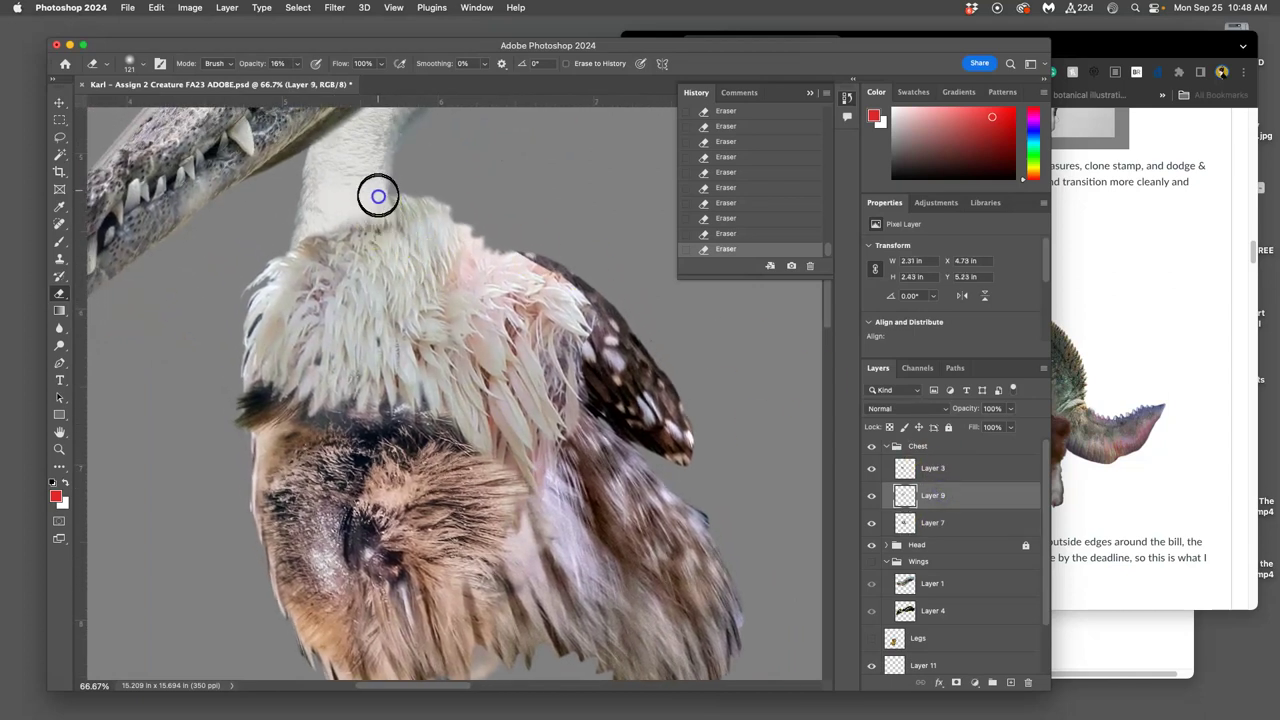
{"action": "mouse_move", "coordinate": [415, 225]}
{"action": "left_mouse_down"}
{"action": "mouse_move", "coordinate": [446, 257]}
{"action": "mouse_move", "coordinate": [453, 365]}
{"action": "left_mouse_up"}
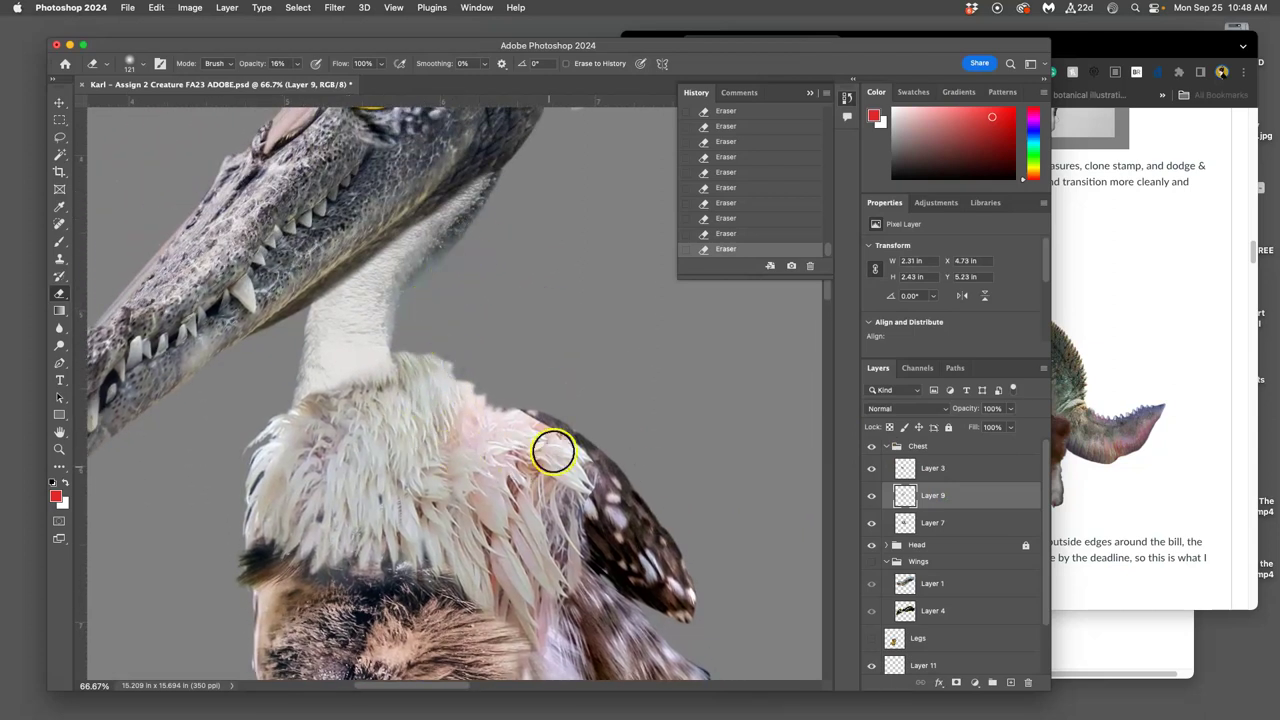
{"action": "left_click_drag", "start_coordinate": [551, 449], "coordinate": [498, 369]}
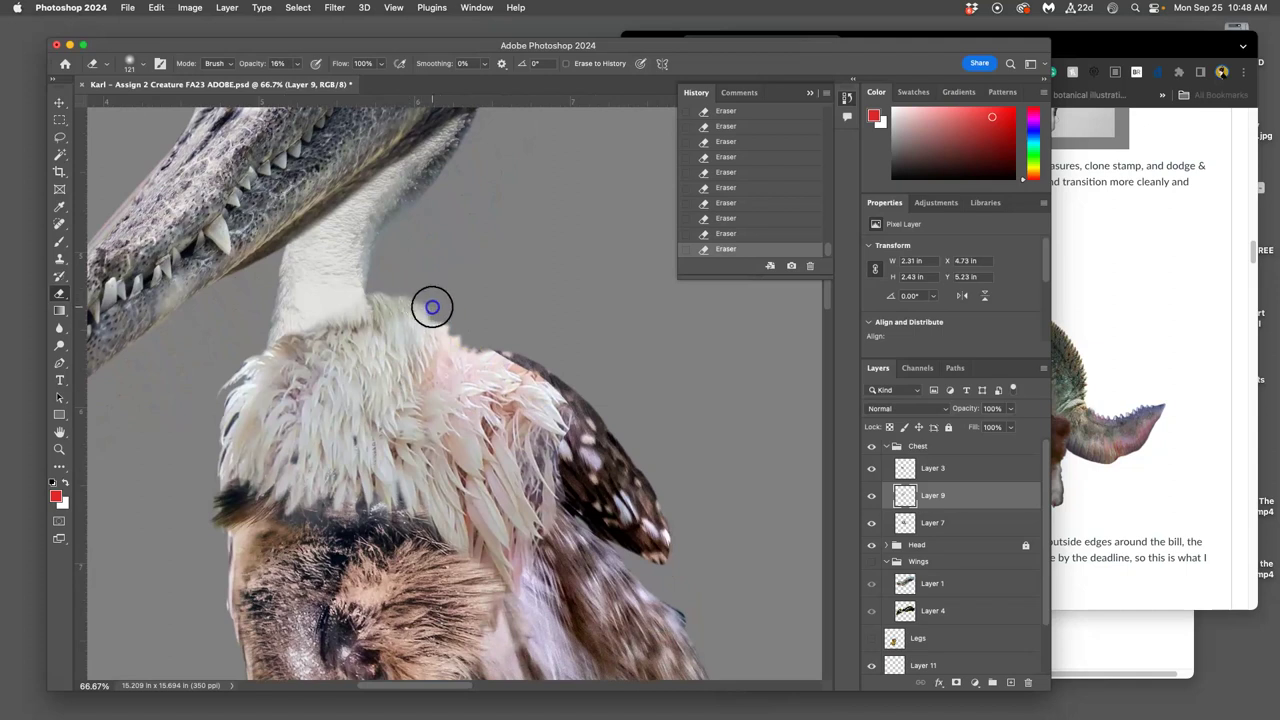
{"action": "left_click", "coordinate": [59, 137]}
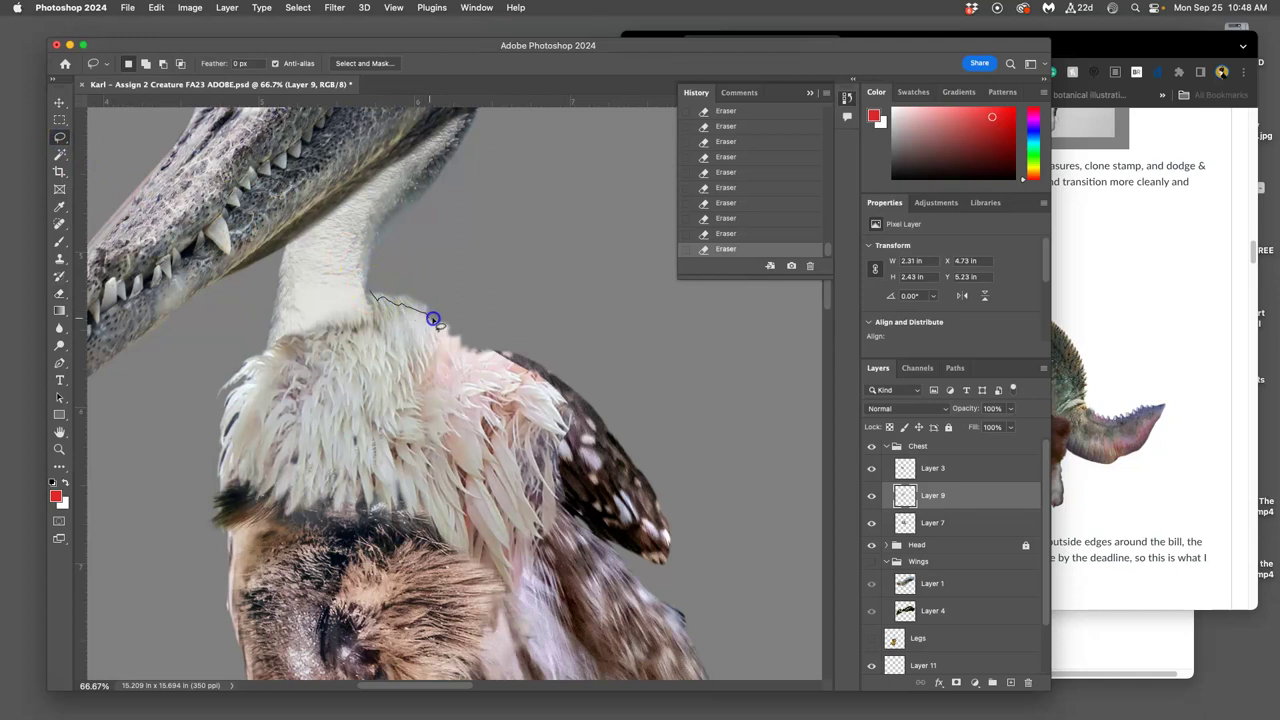
{"action": "left_click_drag", "start_coordinate": [405, 274], "coordinate": [380, 280]}
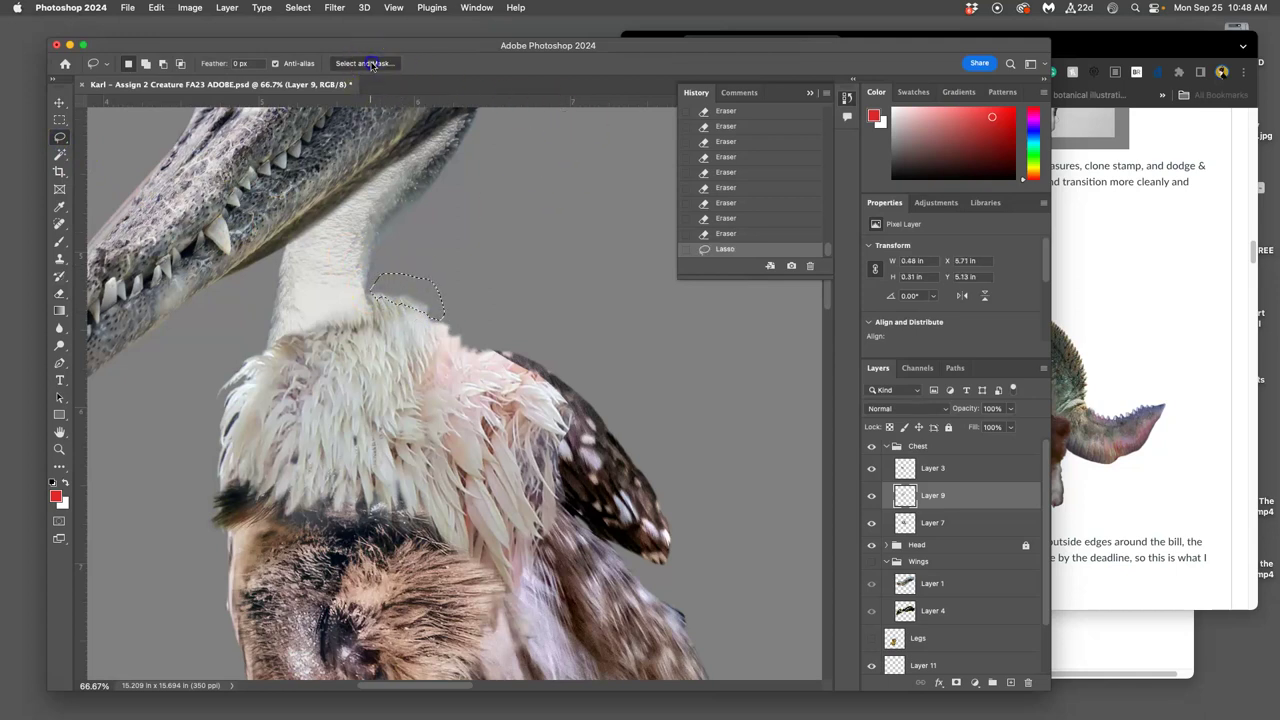
{"action": "left_click", "coordinate": [365, 63]}
{"action": "left_click", "coordinate": [1019, 671]}
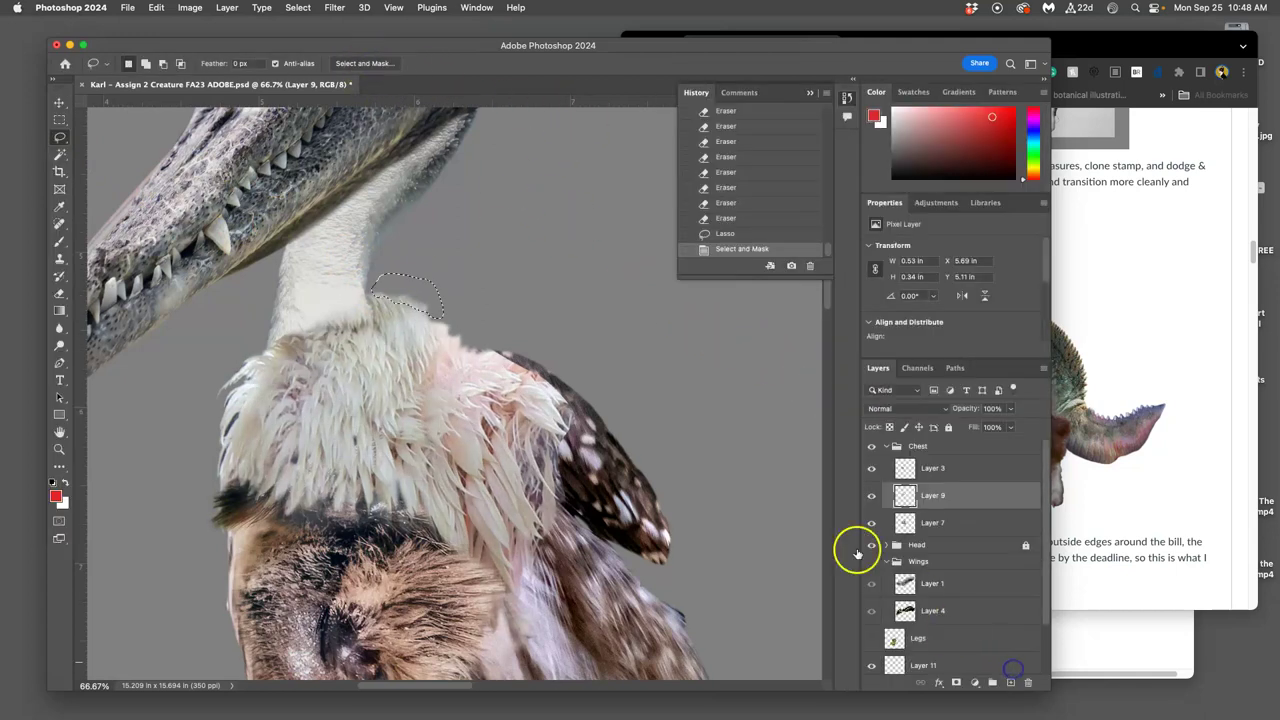
{"action": "key", "text": "BackSpace"}
{"action": "key", "text": "BackSpace"}
{"action": "key", "text": "BackSpace"}
{"action": "key", "text": "cmd+d"}
Step: Save the document and lock the whole Chest group
{"action": "key", "text": "cmd+minus"}
{"action": "key", "text": "cmd+minus"}
{"action": "key", "text": "cmd+minus"}
{"action": "key", "text": "cmd+minus"}
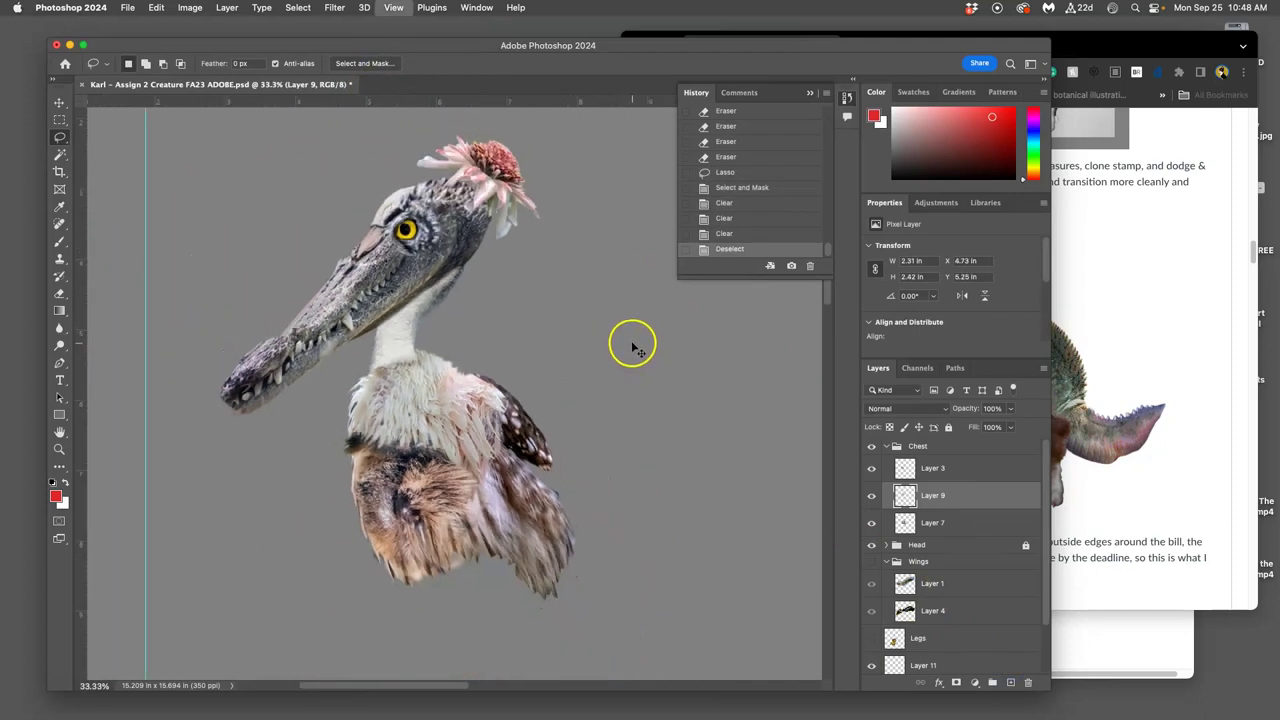
{"action": "key", "text": "cmd+s"}
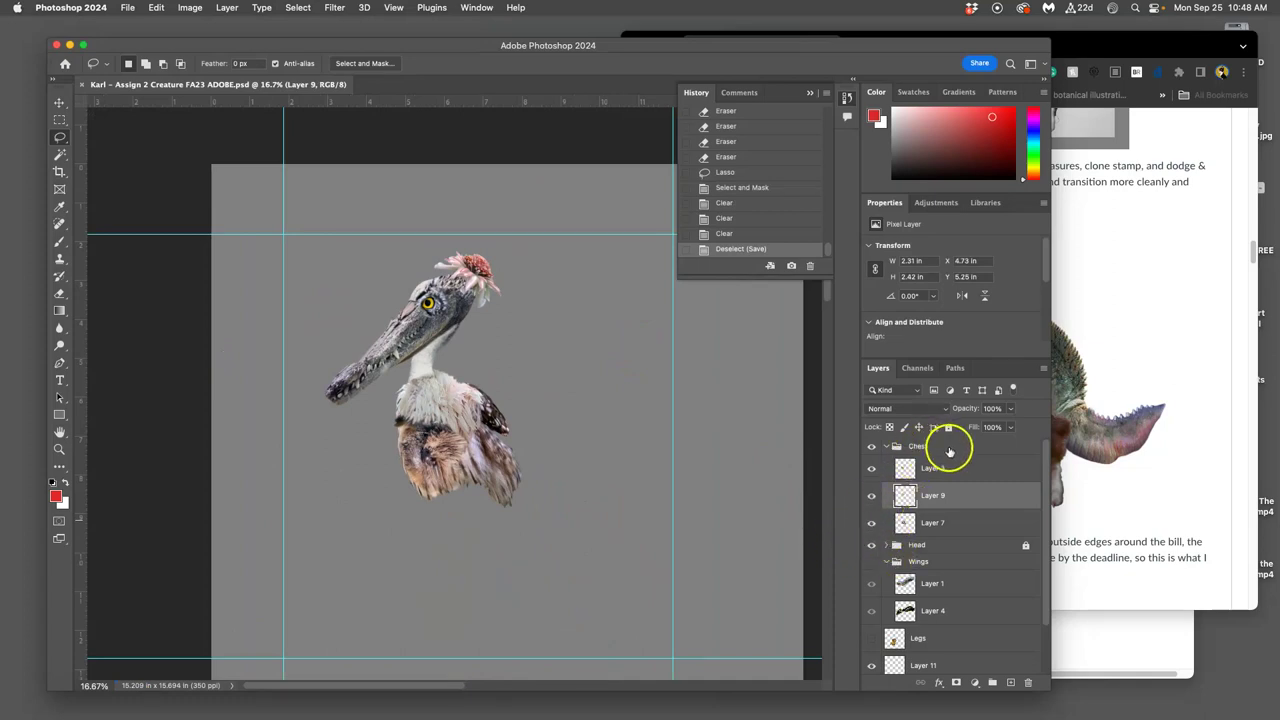
{"action": "left_click", "coordinate": [950, 445]}
{"action": "left_click", "coordinate": [948, 427]}
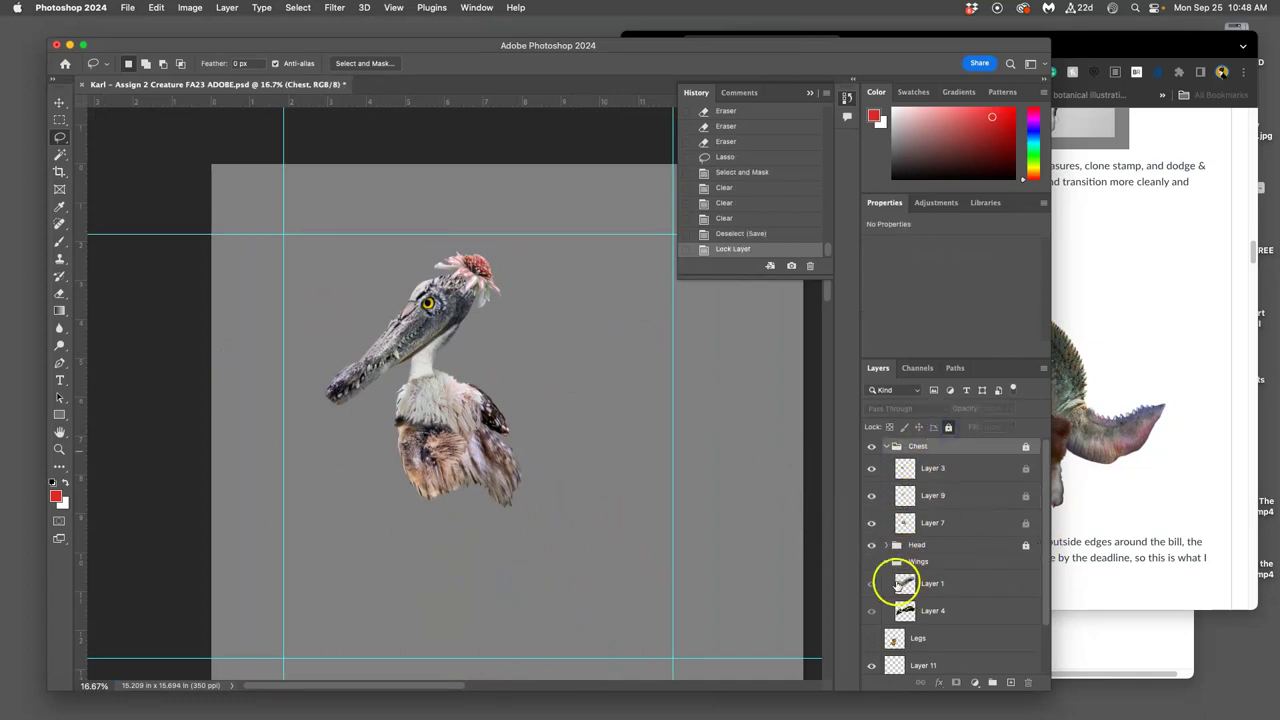
Step: Show the Wings group and make its Layer 1 active for the Magic Wand
{"action": "left_click", "coordinate": [871, 562]}
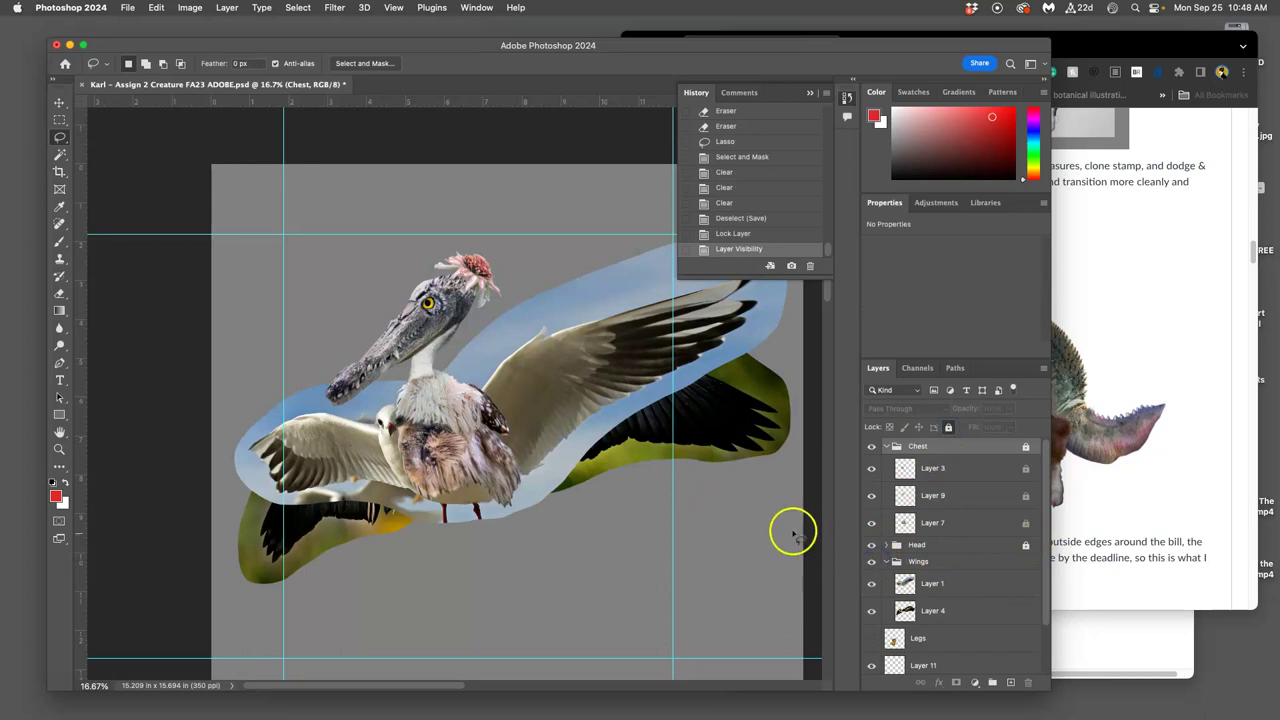
{"action": "key", "text": "super+minus"}
{"action": "key", "text": "super+equal"}
{"action": "left_click_drag", "start_coordinate": [556, 411], "coordinate": [466, 414]}
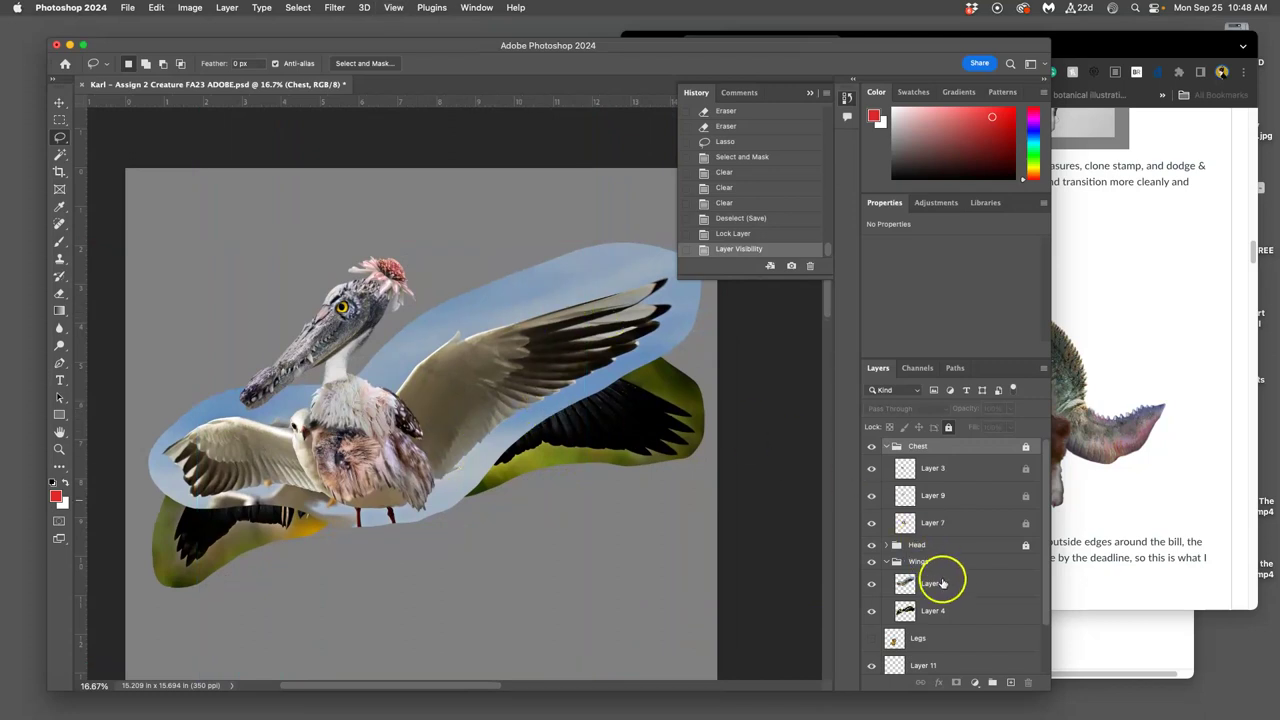
{"action": "left_click", "coordinate": [943, 583]}
{"action": "left_click", "coordinate": [60, 156]}
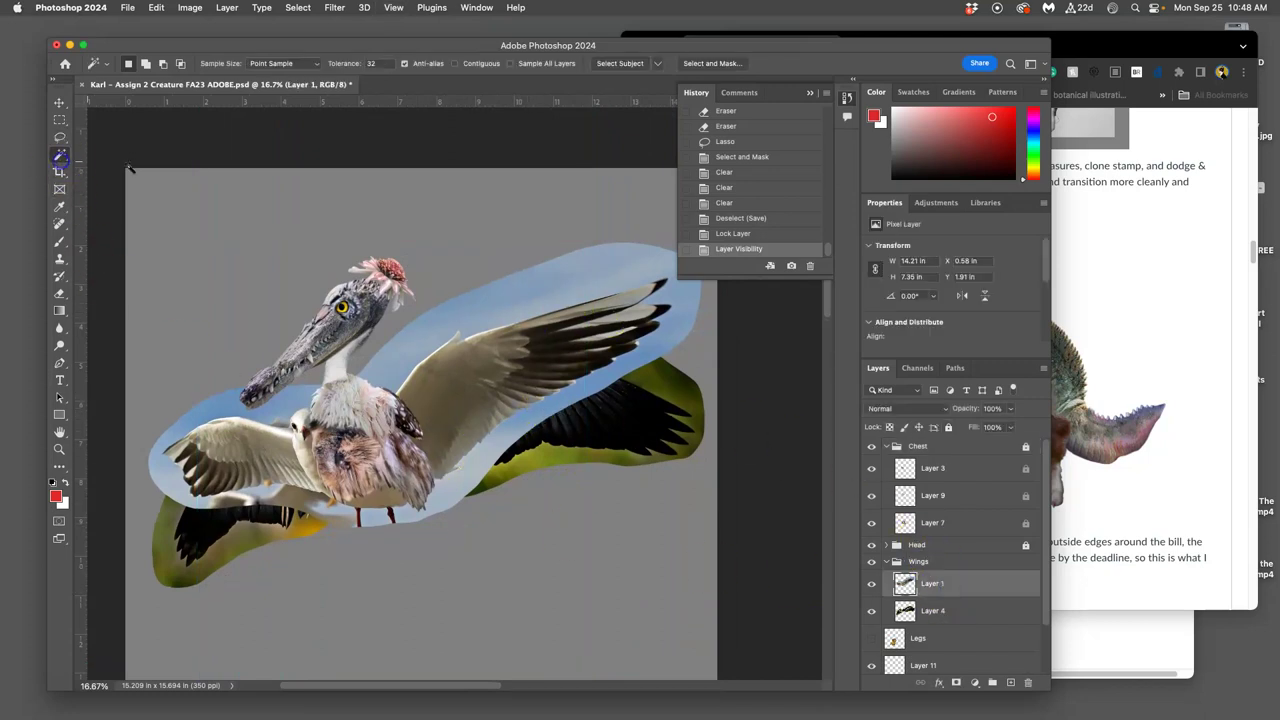
Step: Try to clear the blue sky from Layer 1 with a non-contiguous Magic Wand selection, then undo the clearing and deselect
{"action": "left_click", "coordinate": [524, 296]}
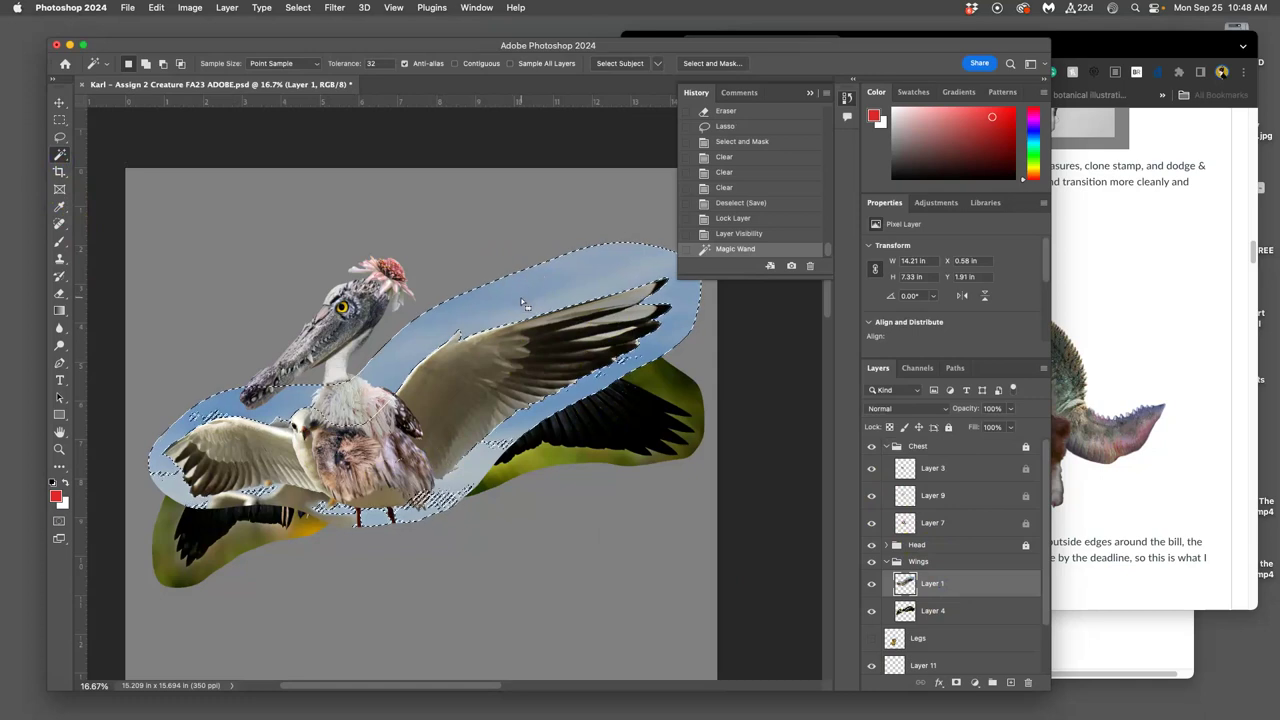
{"action": "left_click", "coordinate": [484, 455]}
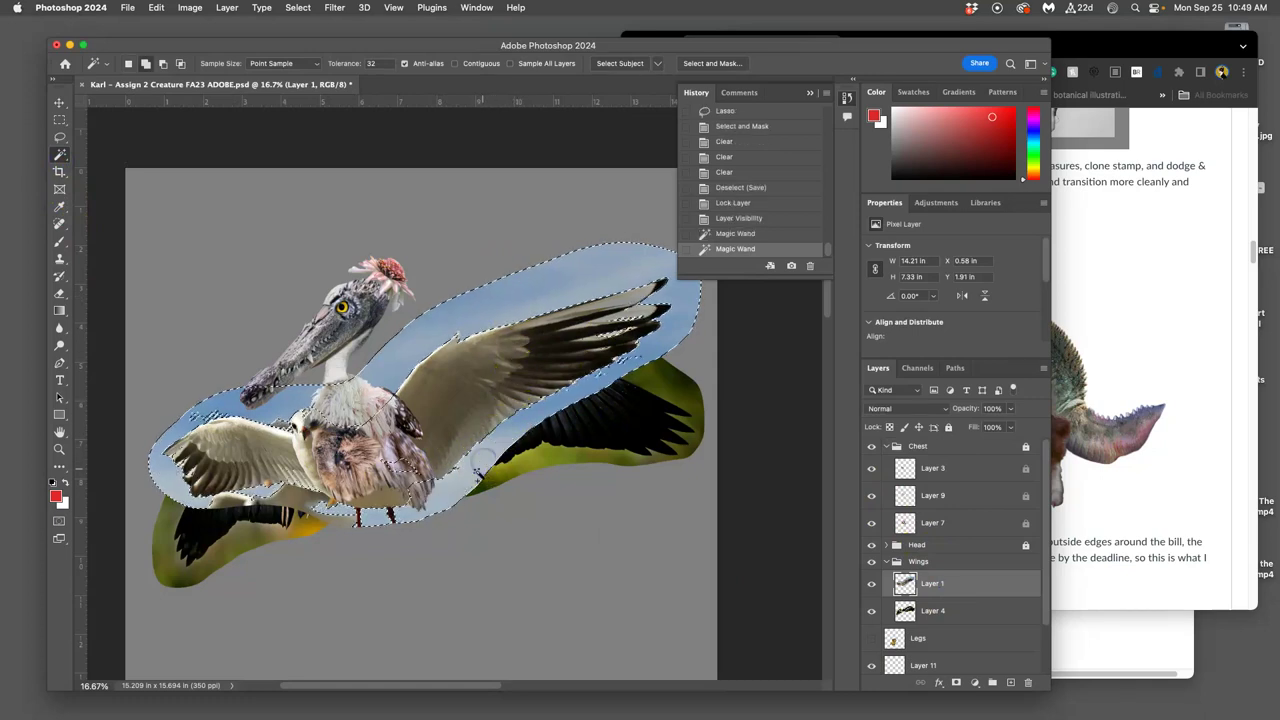
{"action": "left_click", "coordinate": [190, 422]}
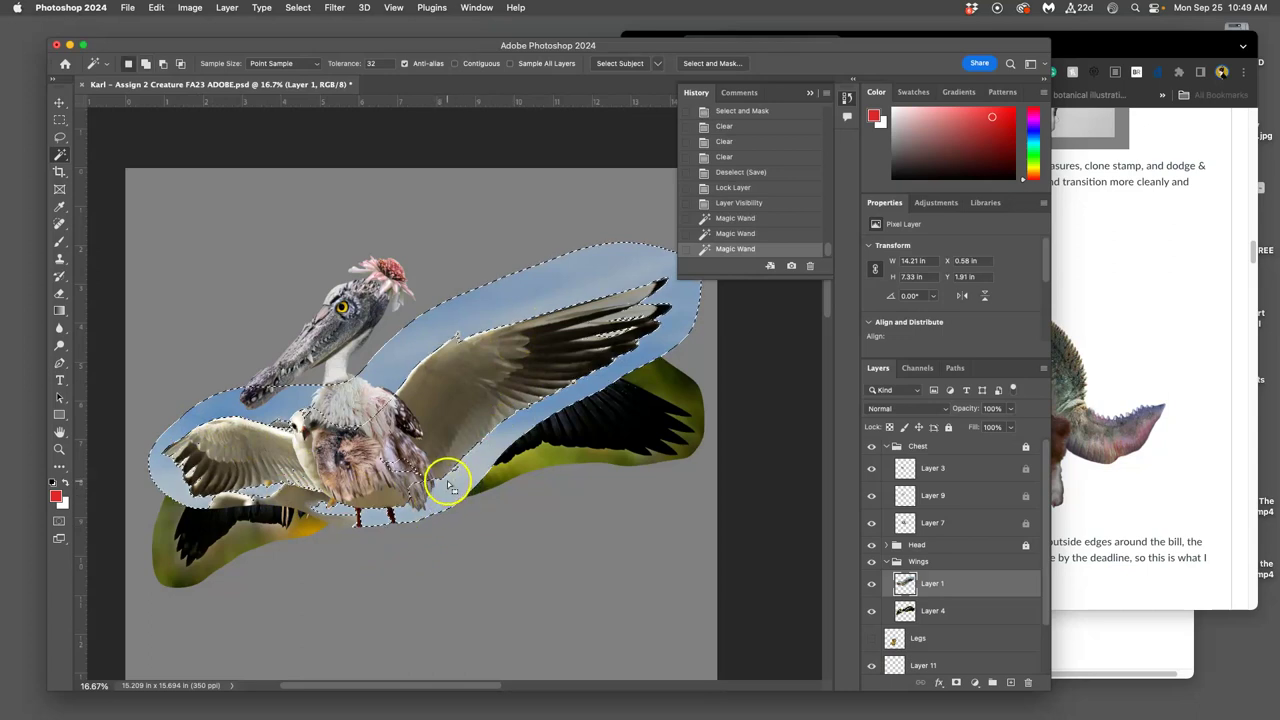
{"action": "key", "text": "super+equal"}
{"action": "key", "text": "super+equal"}
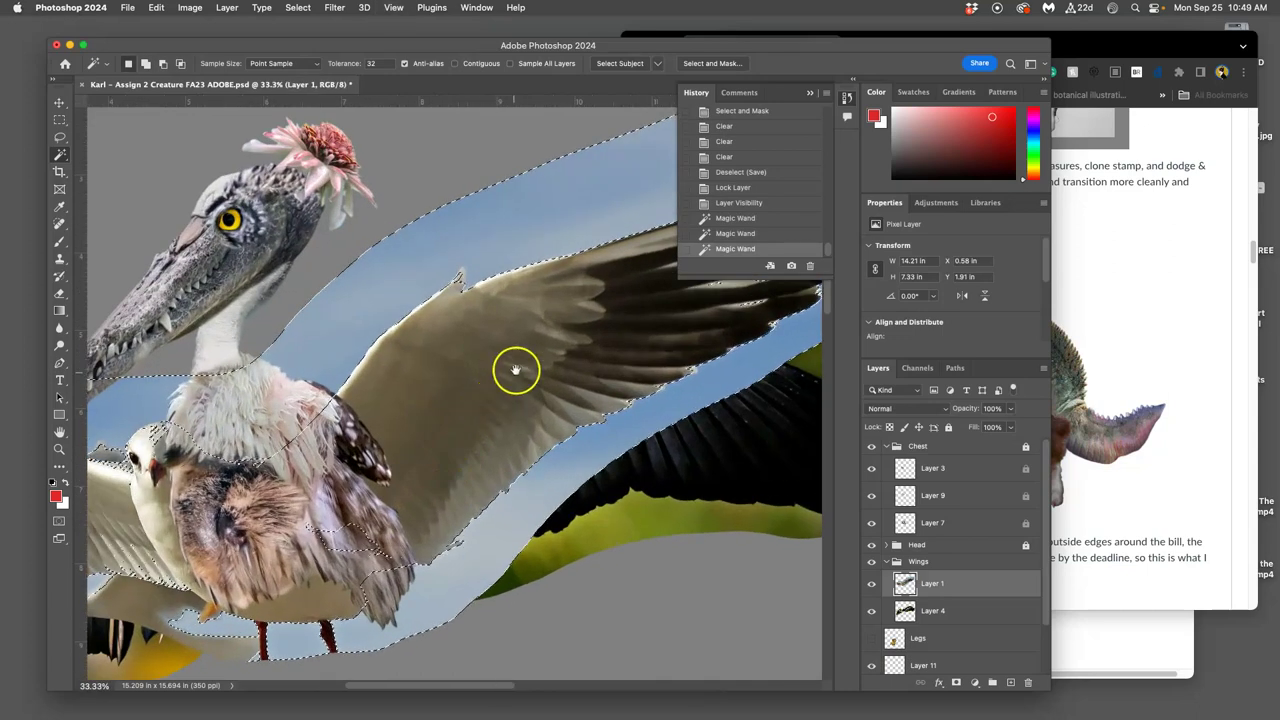
{"action": "left_click_drag", "start_coordinate": [514, 366], "coordinate": [329, 449]}
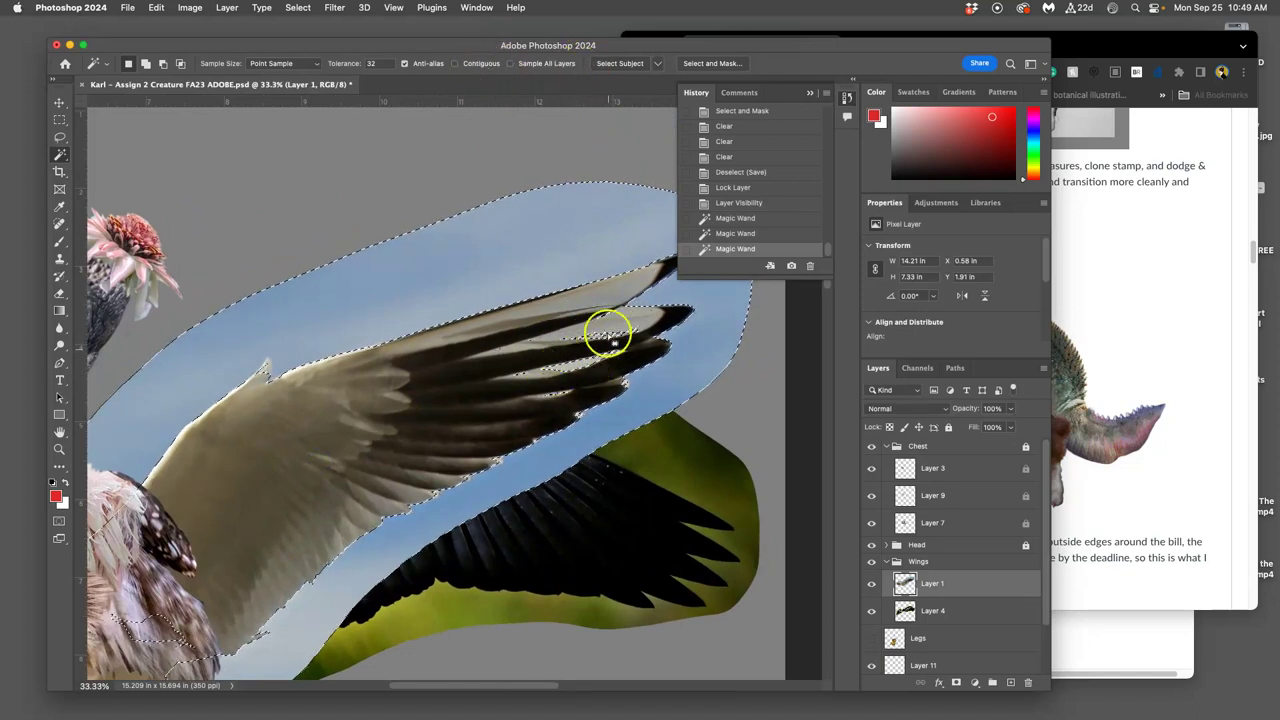
{"action": "key", "text": "BackSpace"}
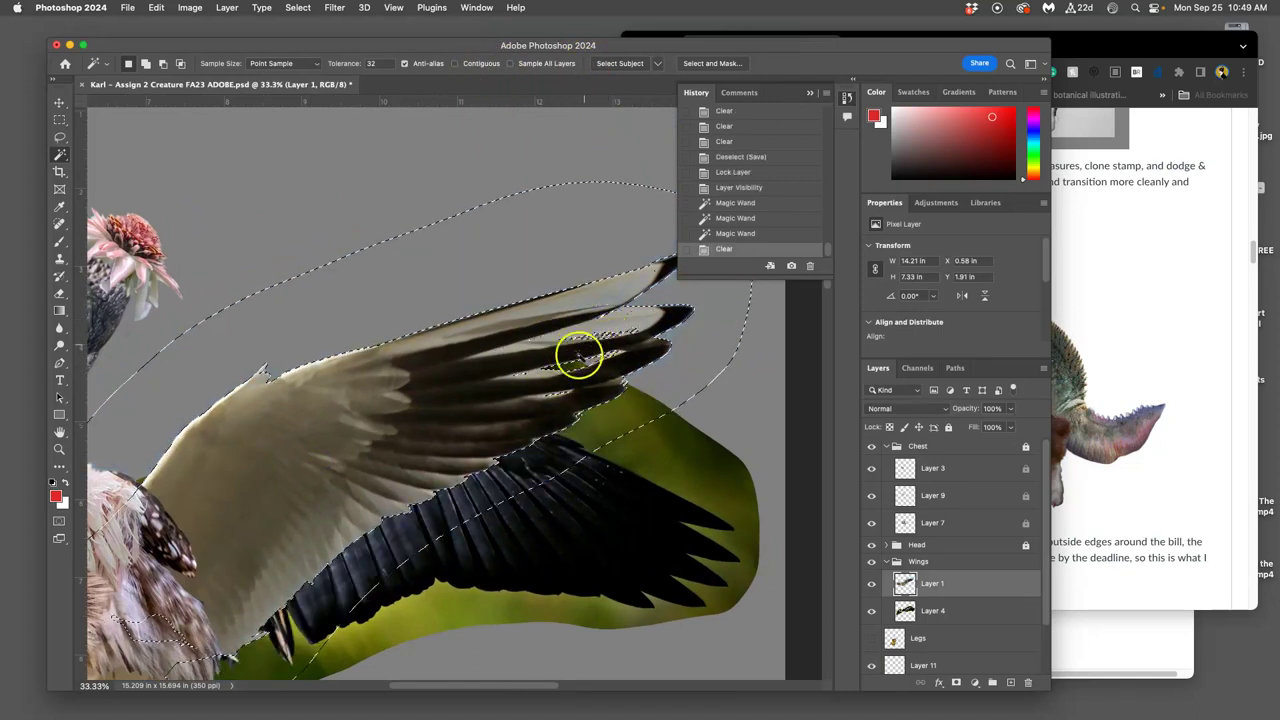
{"action": "key", "text": "super+z"}
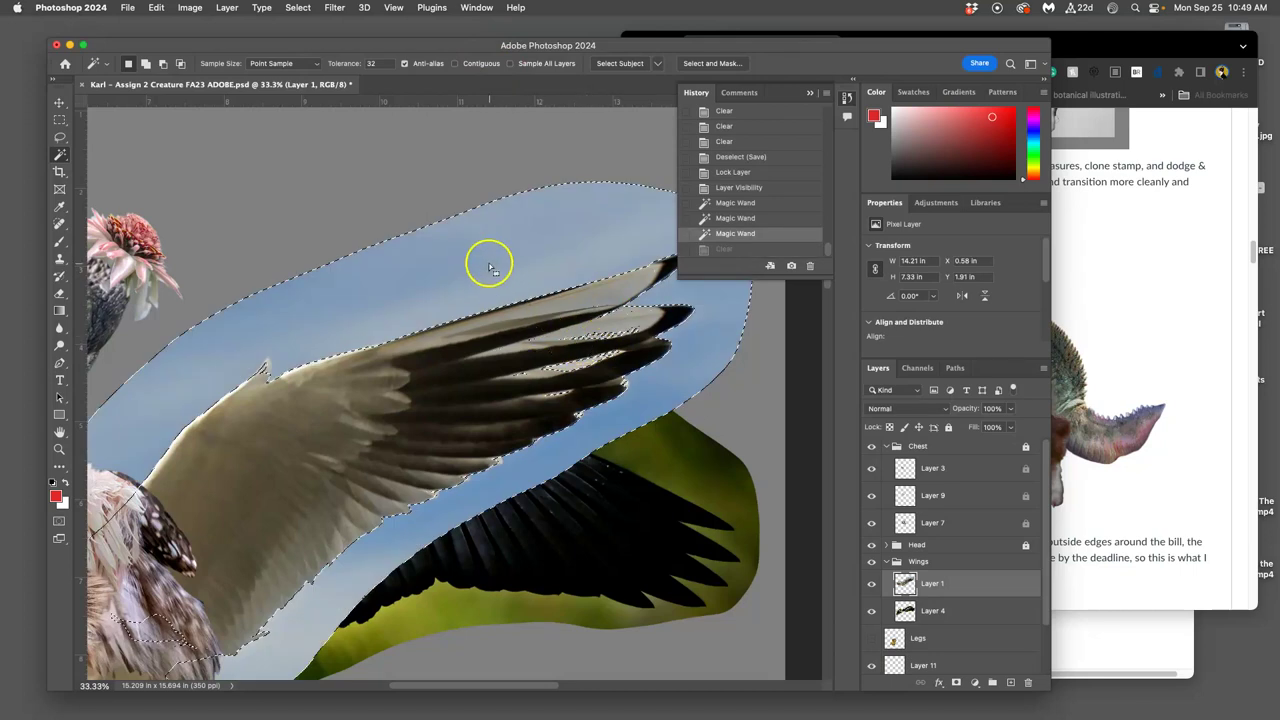
{"action": "key", "text": "super+d"}
Step: Turn on Contiguous for the Magic Wand and select all blue sky areas around both gull wings on Layer 1
{"action": "left_click", "coordinate": [455, 63]}
{"action": "left_click", "coordinate": [496, 263]}
{"action": "left_click", "coordinate": [622, 422], "text": "shift"}
{"action": "left_click", "coordinate": [386, 566], "text": "shift"}
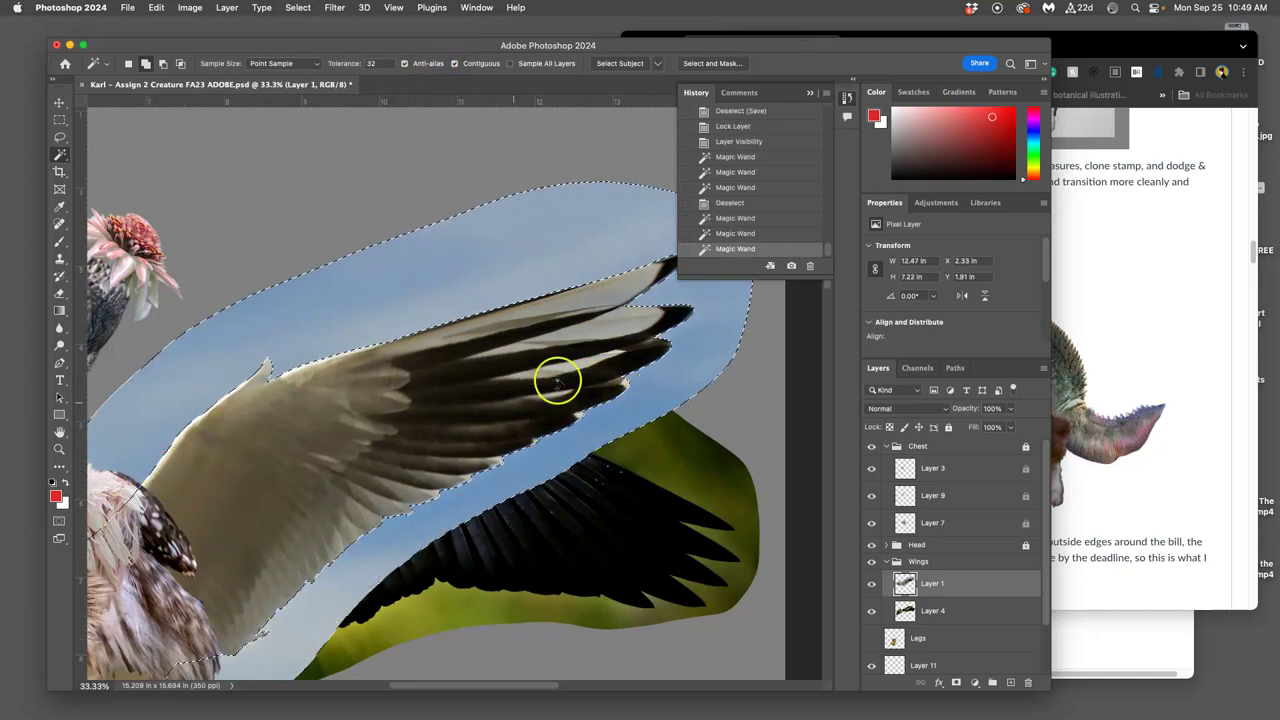
{"action": "left_click_drag", "start_coordinate": [357, 509], "coordinate": [700, 255]}
{"action": "left_click", "coordinate": [528, 478], "text": "shift"}
{"action": "left_click", "coordinate": [466, 460], "text": "shift"}
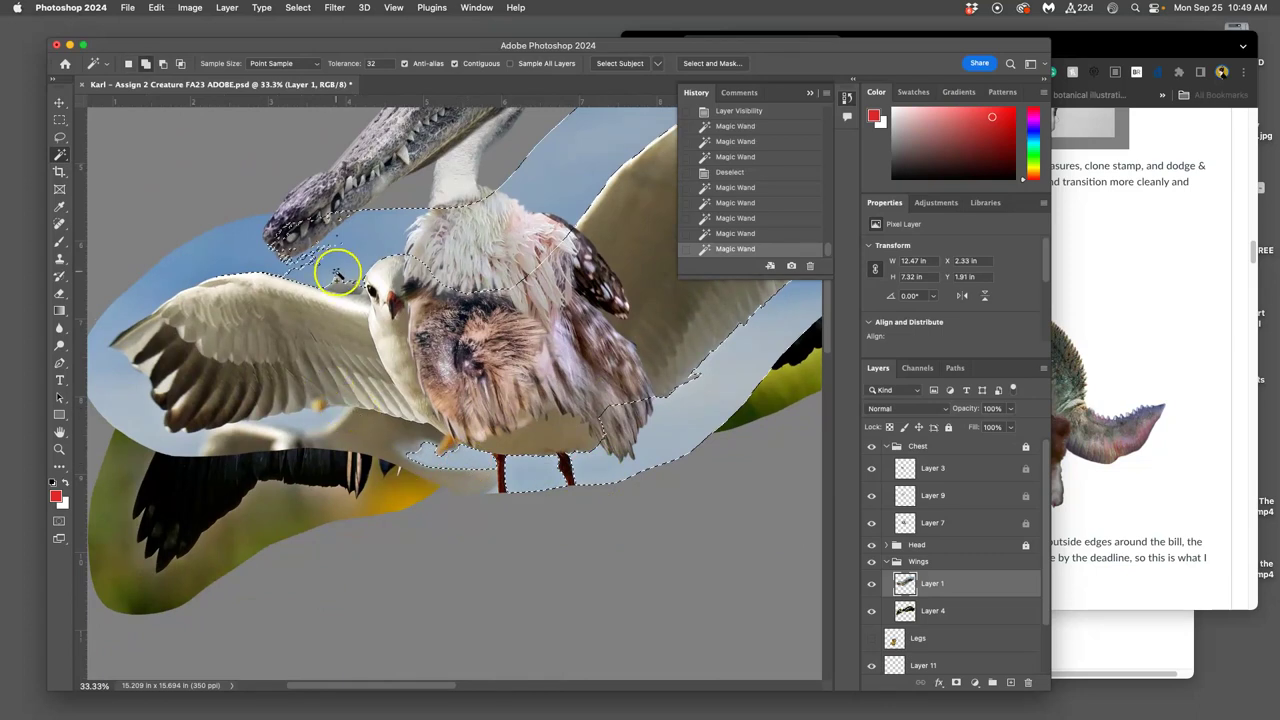
{"action": "left_click", "coordinate": [262, 258], "text": "shift"}
{"action": "left_click", "coordinate": [114, 371], "text": "shift"}
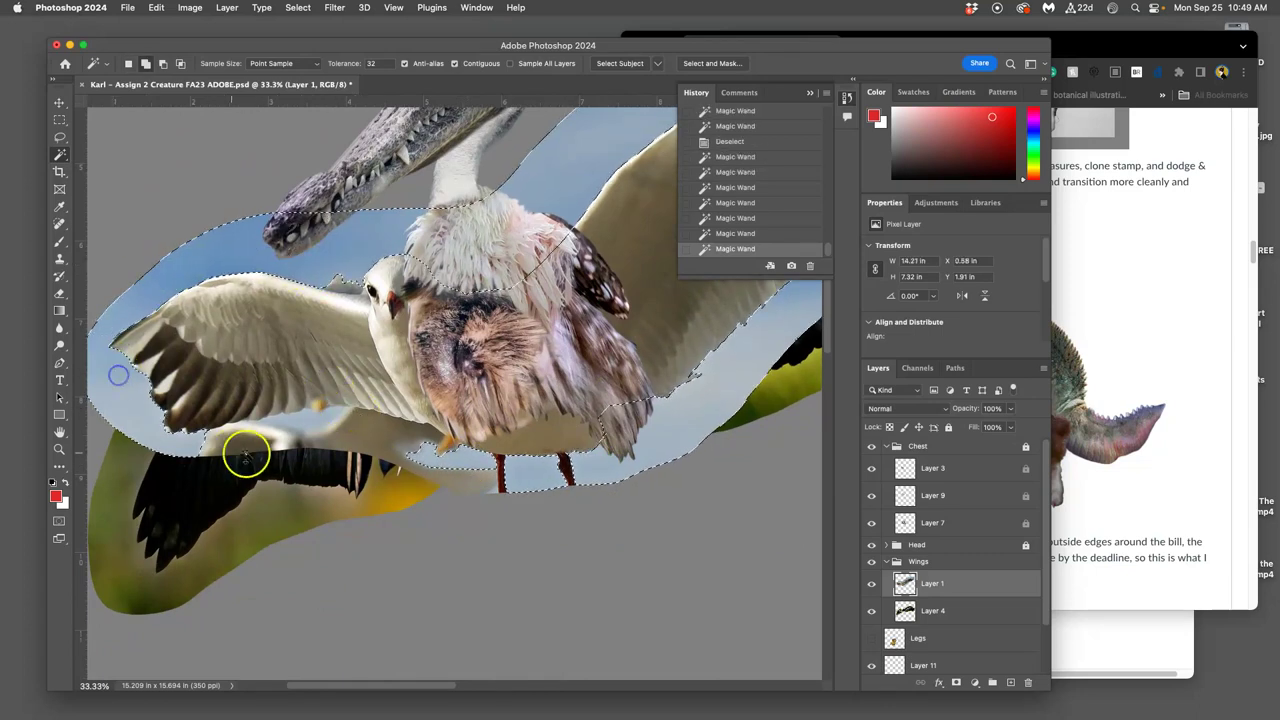
{"action": "left_click", "coordinate": [270, 428], "text": "shift"}
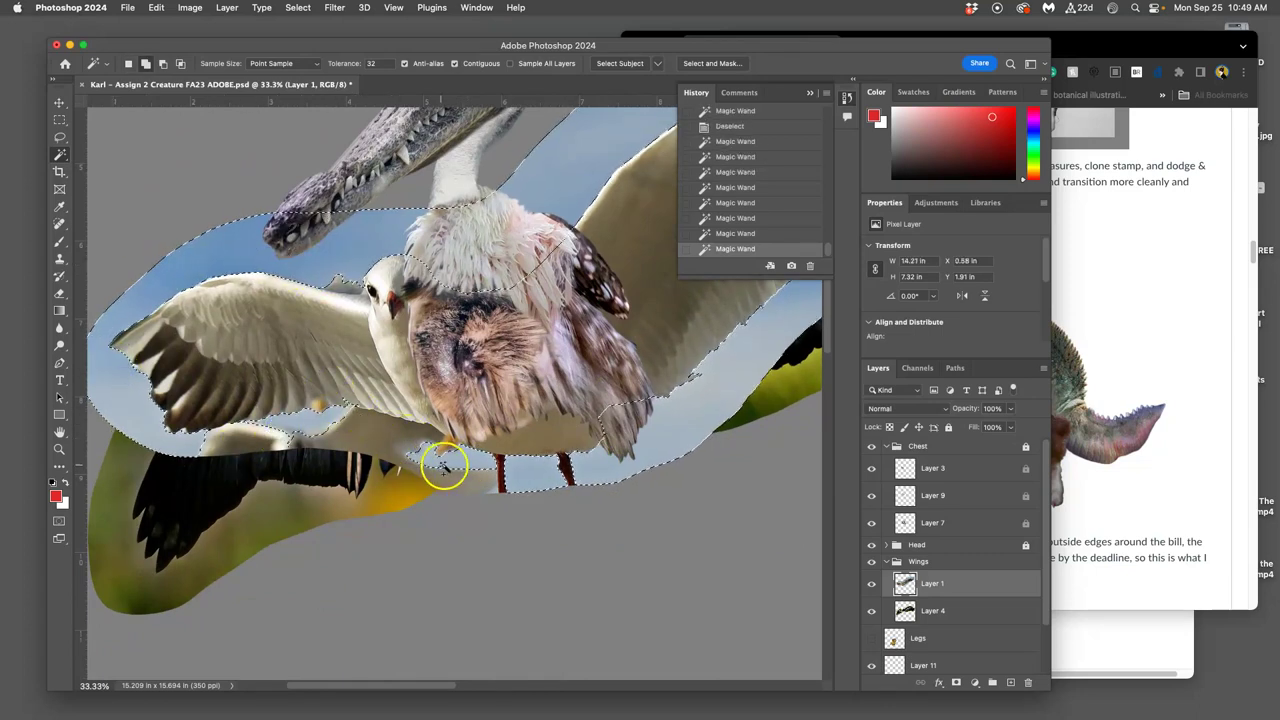
Step: Add the blurred background bird, the gull's legs and the top of its head with the Lasso, delete the selection from Layer 1, and hide Layer 4
{"action": "left_click", "coordinate": [59, 137]}
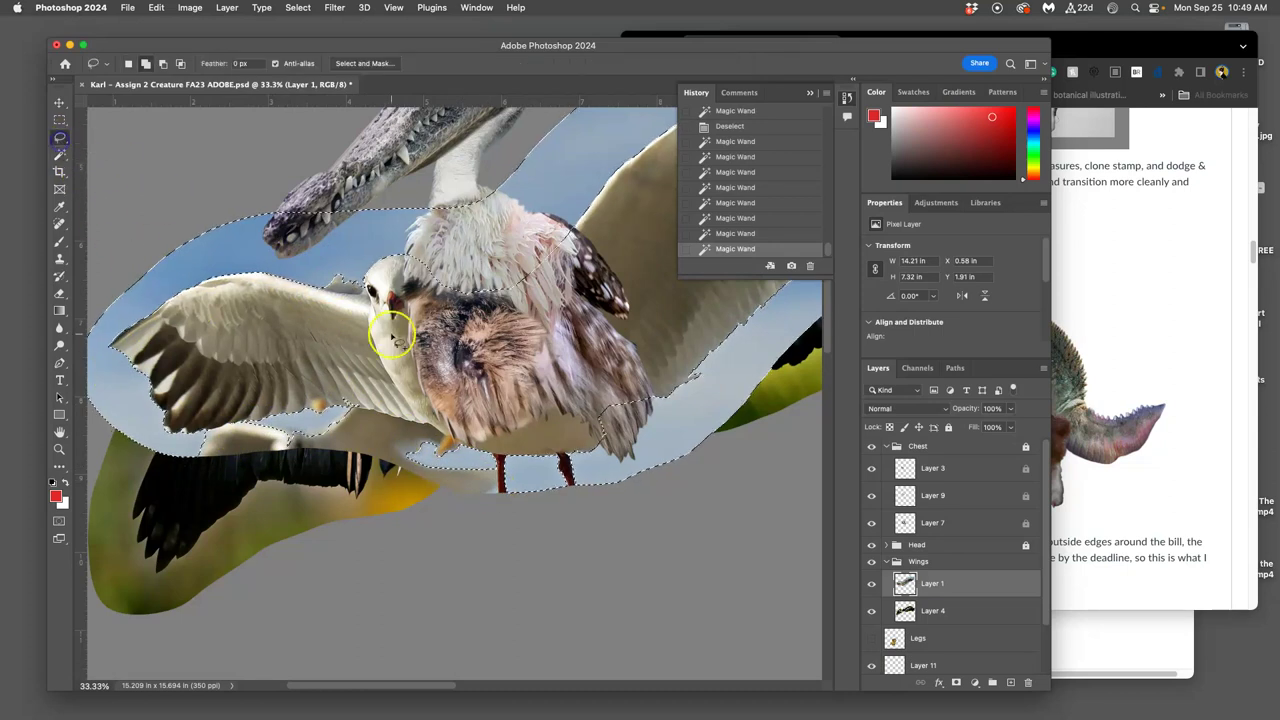
{"action": "left_click_drag", "start_coordinate": [463, 446], "coordinate": [461, 444]}
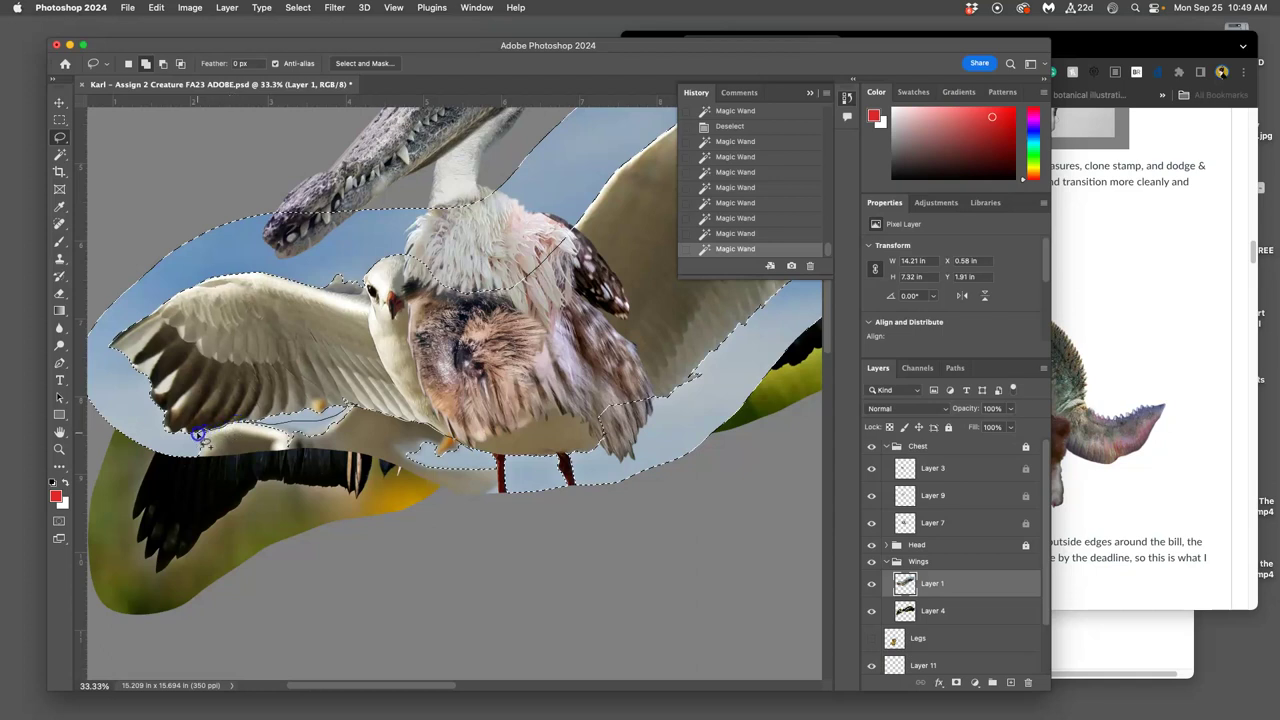
{"action": "mouse_move", "coordinate": [195, 496]}
{"action": "left_mouse_down"}
{"action": "mouse_move", "coordinate": [343, 544]}
{"action": "mouse_move", "coordinate": [467, 546]}
{"action": "mouse_move", "coordinate": [515, 521]}
{"action": "left_mouse_up"}
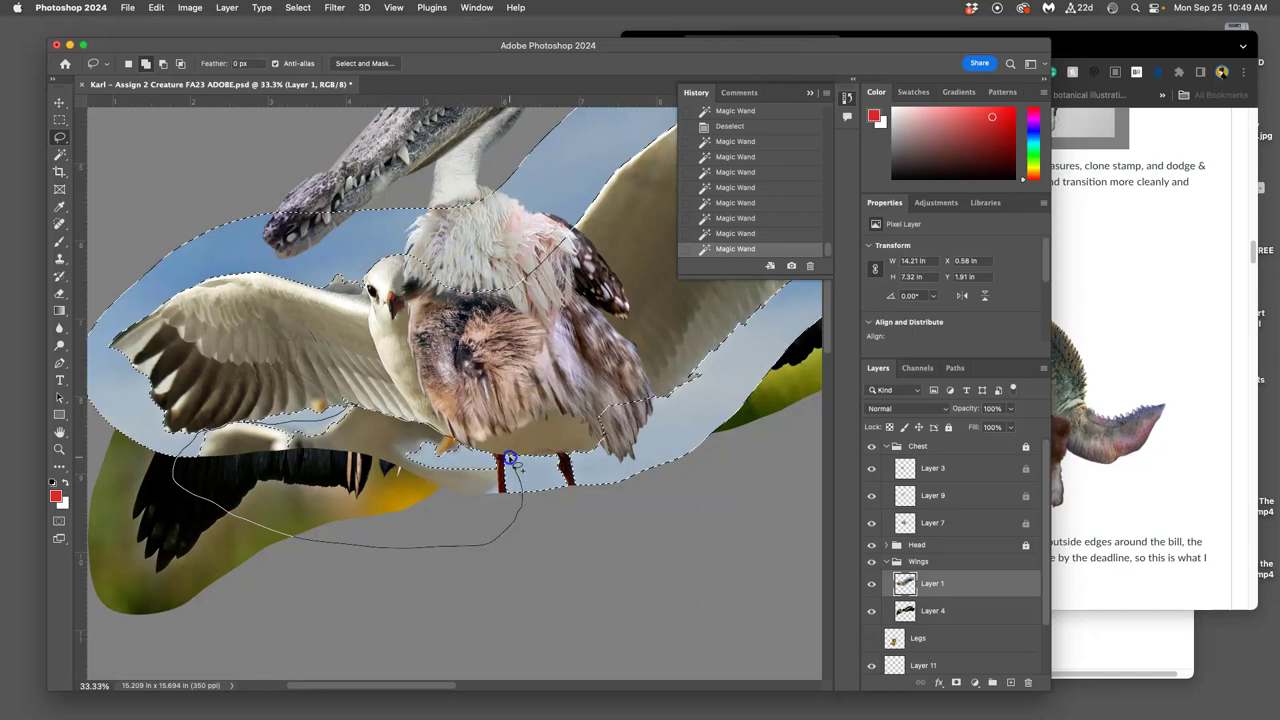
{"action": "left_click_drag", "start_coordinate": [476, 452], "coordinate": [490, 455]}
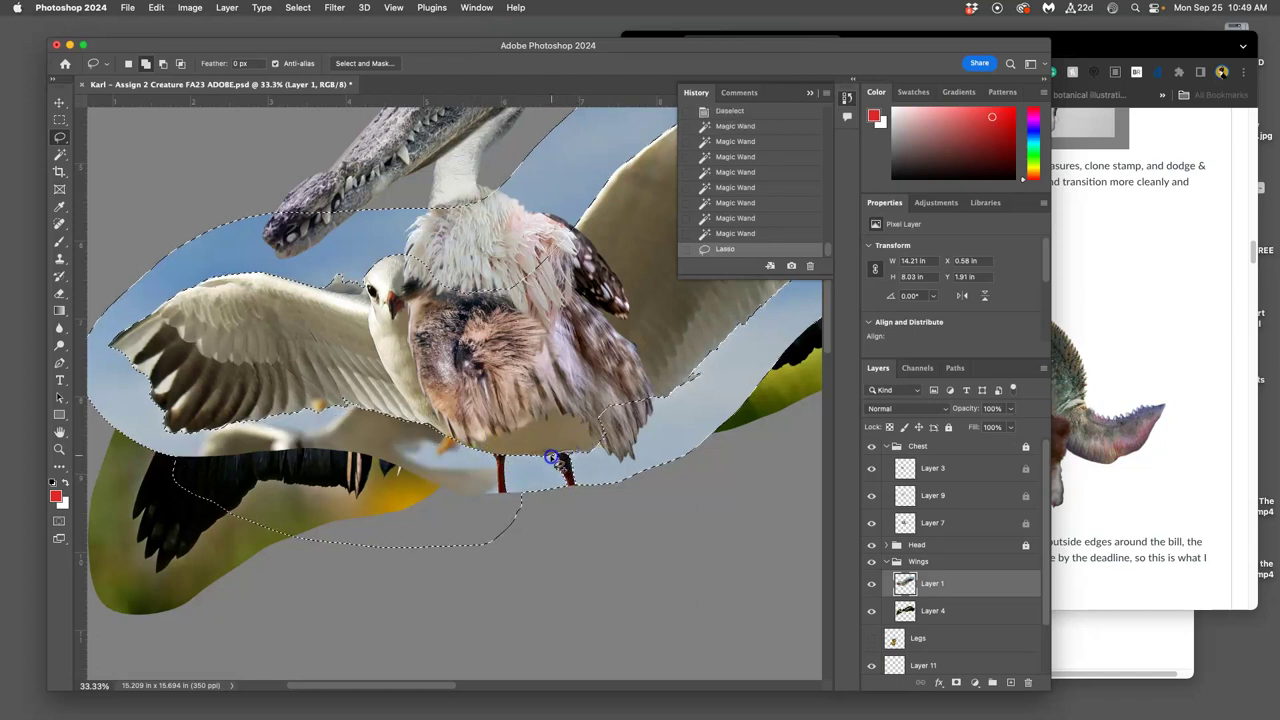
{"action": "left_click_drag", "start_coordinate": [596, 484], "coordinate": [598, 484]}
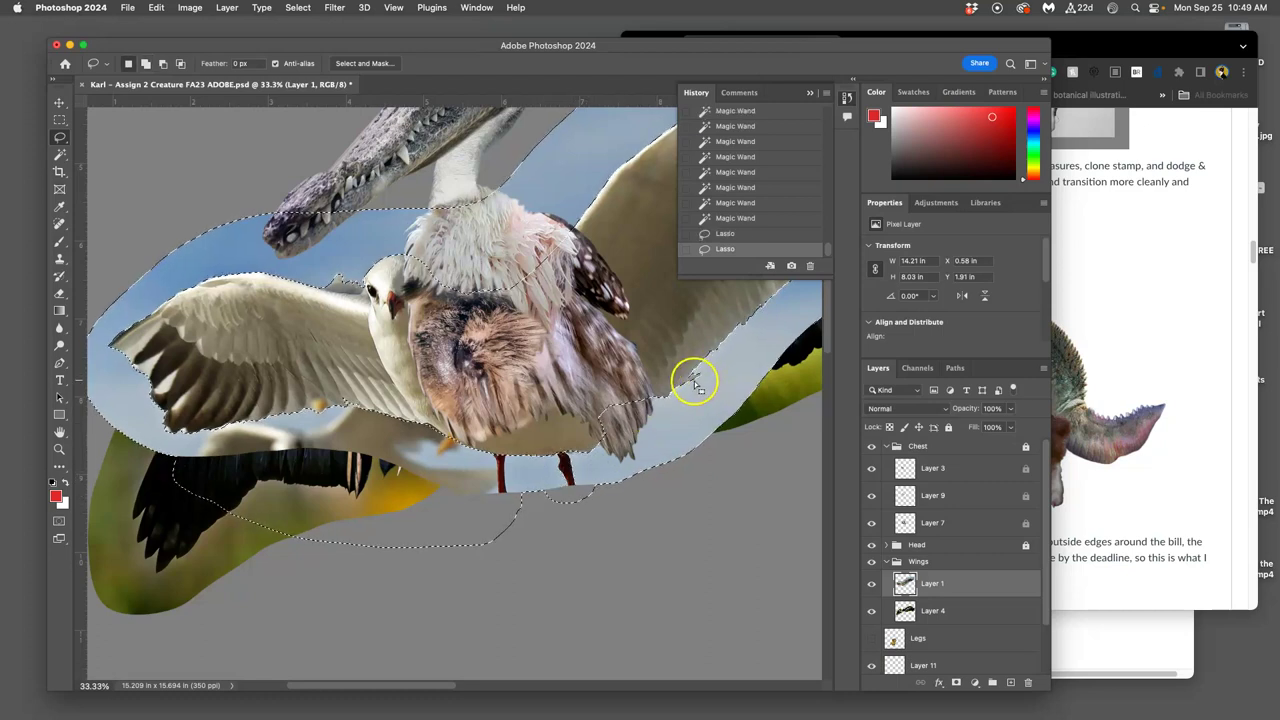
{"action": "left_click_drag", "start_coordinate": [322, 288], "coordinate": [331, 290]}
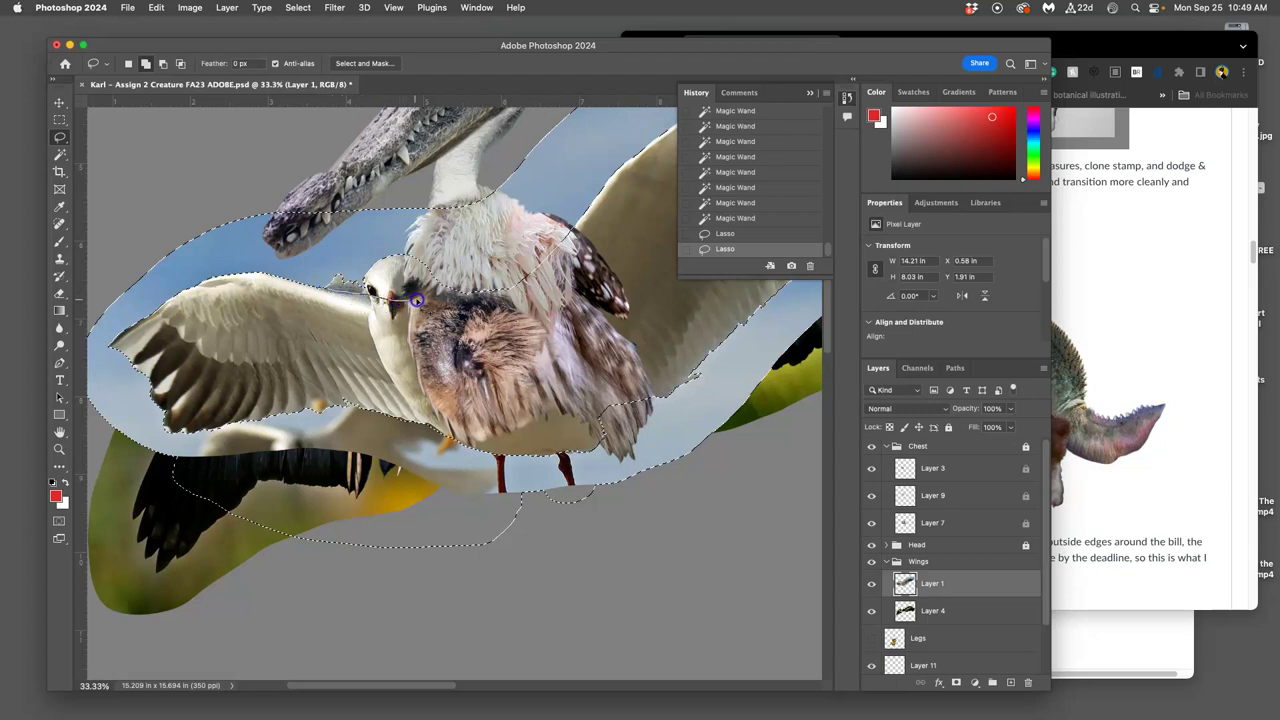
{"action": "left_click_drag", "start_coordinate": [328, 264], "coordinate": [324, 282]}
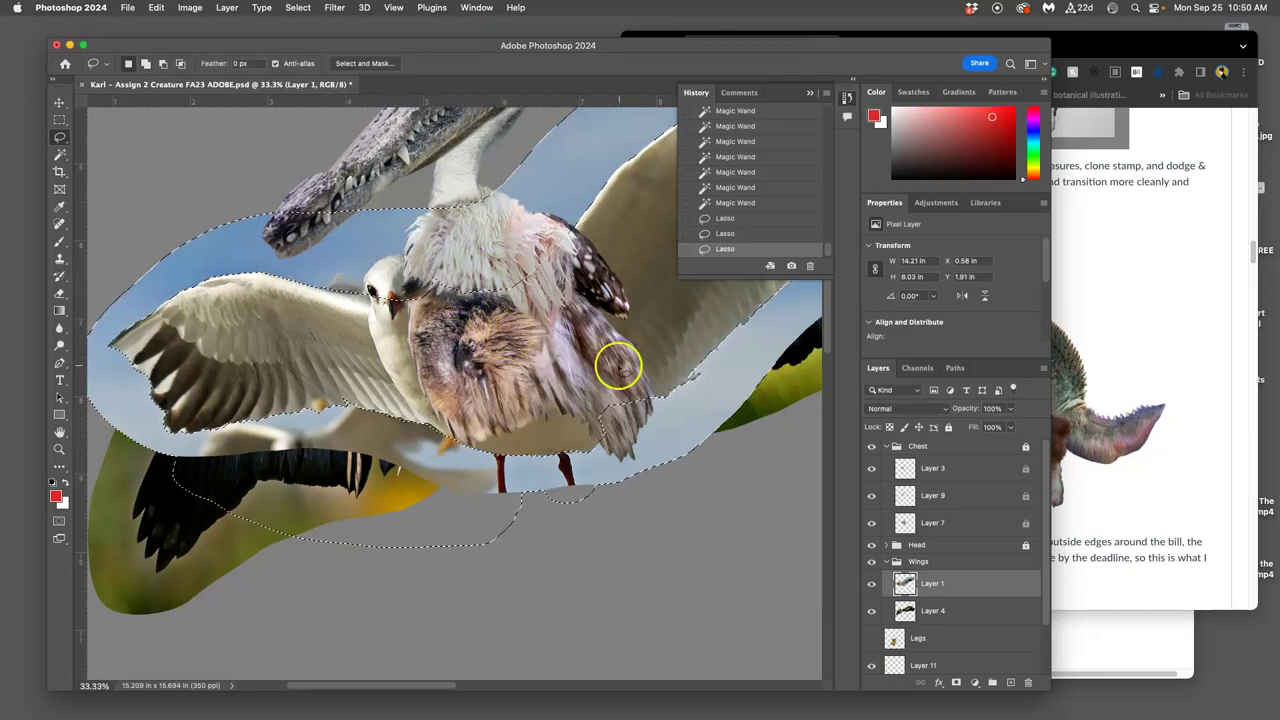
{"action": "key", "text": "Delete"}
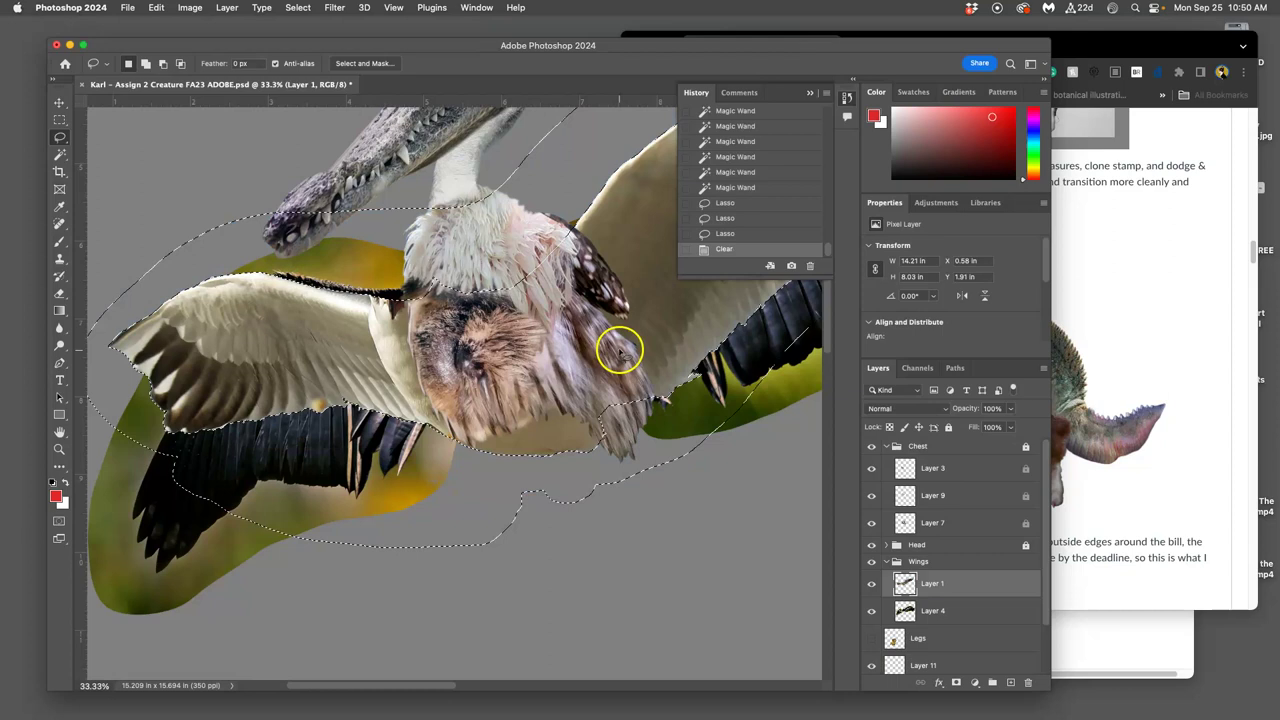
{"action": "left_click", "coordinate": [871, 610]}
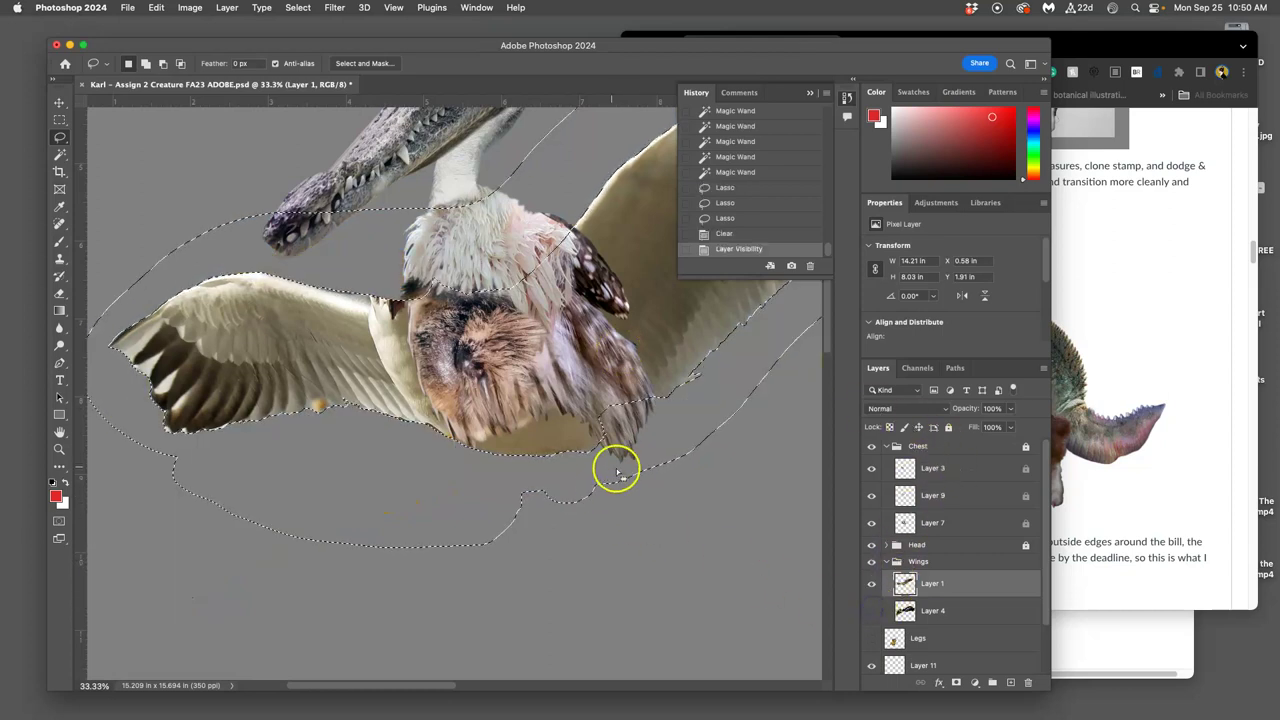
Step: Refine the selection around the gull wings in Select and Mask with radius 5 px and feather 2.5 px, and clear Layer 1's edge fringe repeatedly
{"action": "key", "text": "super+1"}
{"action": "scroll", "coordinate": [418, 433], "scroll_direction": "up", "scroll_amount": 6}
{"action": "scroll", "coordinate": [418, 433], "scroll_direction": "left", "scroll_amount": 6}
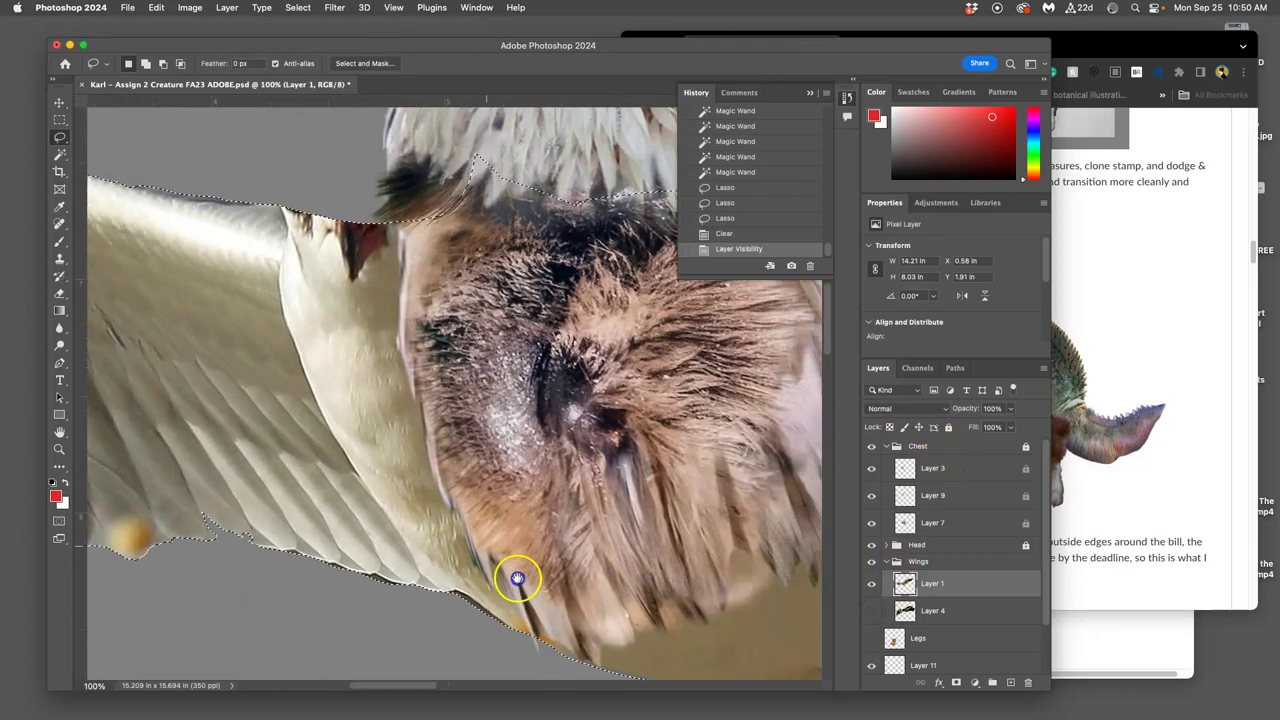
{"action": "left_click", "coordinate": [372, 63]}
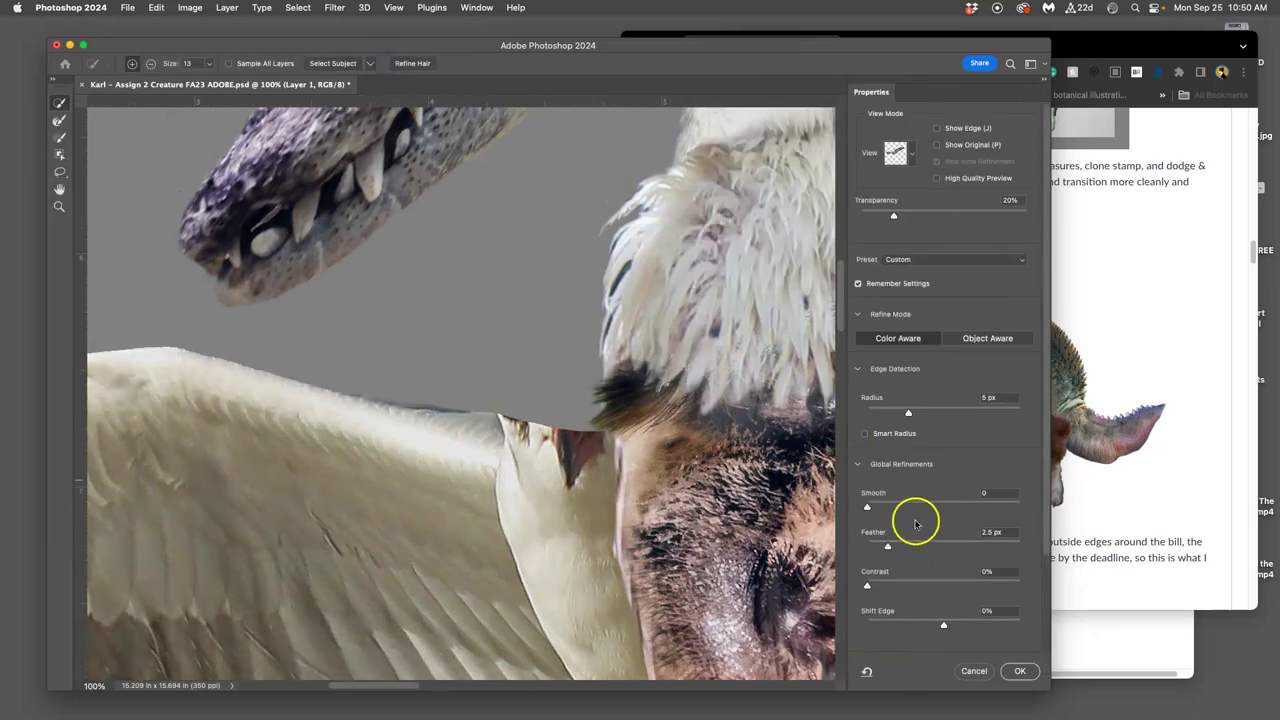
{"action": "left_click", "coordinate": [1018, 671]}
{"action": "key", "text": "BackSpace"}
{"action": "key", "text": "BackSpace"}
{"action": "key", "text": "BackSpace"}
{"action": "key", "text": "BackSpace"}
{"action": "key", "text": "BackSpace"}
{"action": "key", "text": "BackSpace"}
{"action": "key", "text": "BackSpace"}
{"action": "key", "text": "BackSpace"}
{"action": "key", "text": "BackSpace"}
{"action": "key", "text": "BackSpace"}
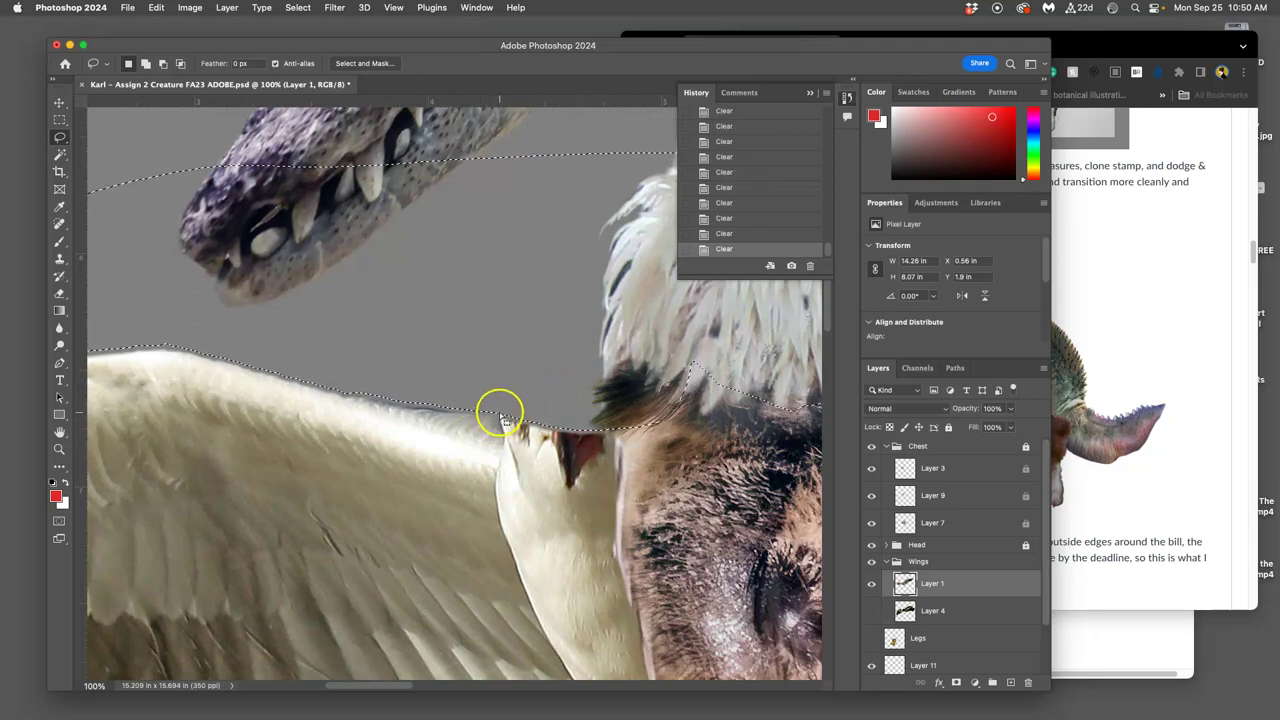
Step: Lasso the leftover fringe where the smaller gull wing's upper edge meets the chest, soften it with Select and Mask, clear it, and deselect
{"action": "left_click_drag", "start_coordinate": [521, 413], "coordinate": [585, 410]}
{"action": "left_click", "coordinate": [60, 139]}
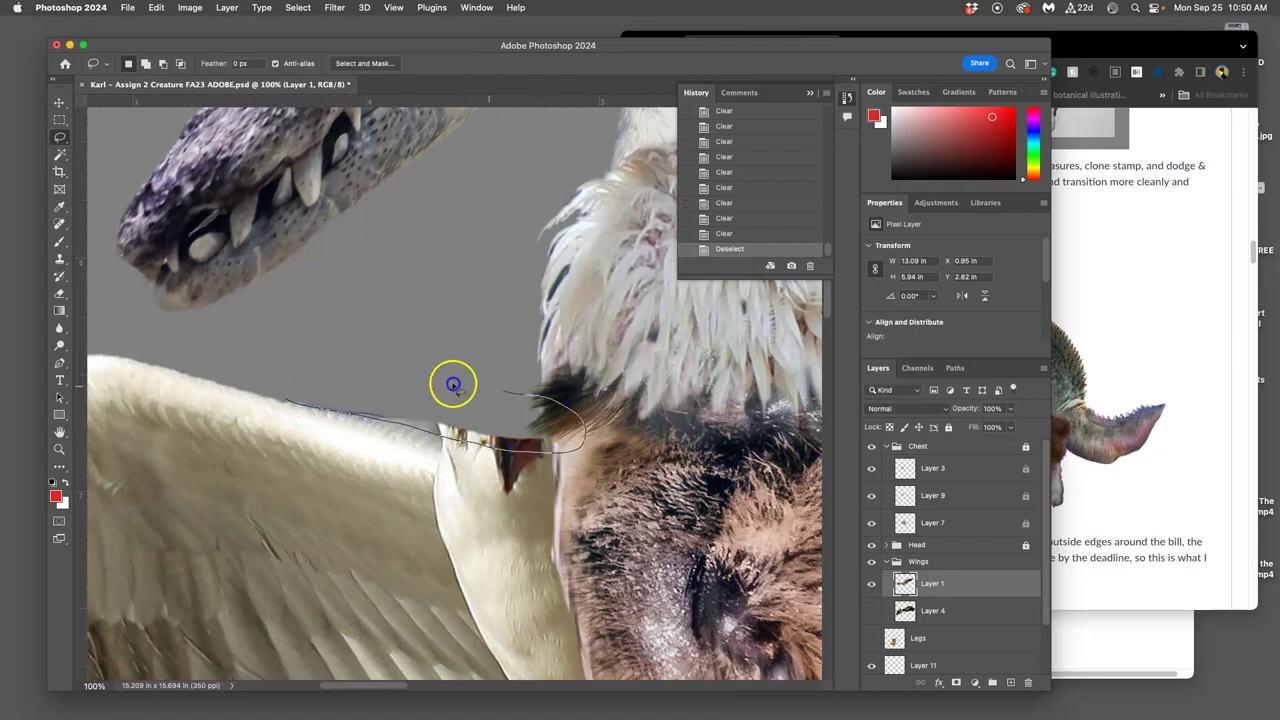
{"action": "left_click", "coordinate": [385, 63]}
{"action": "left_click", "coordinate": [1013, 671]}
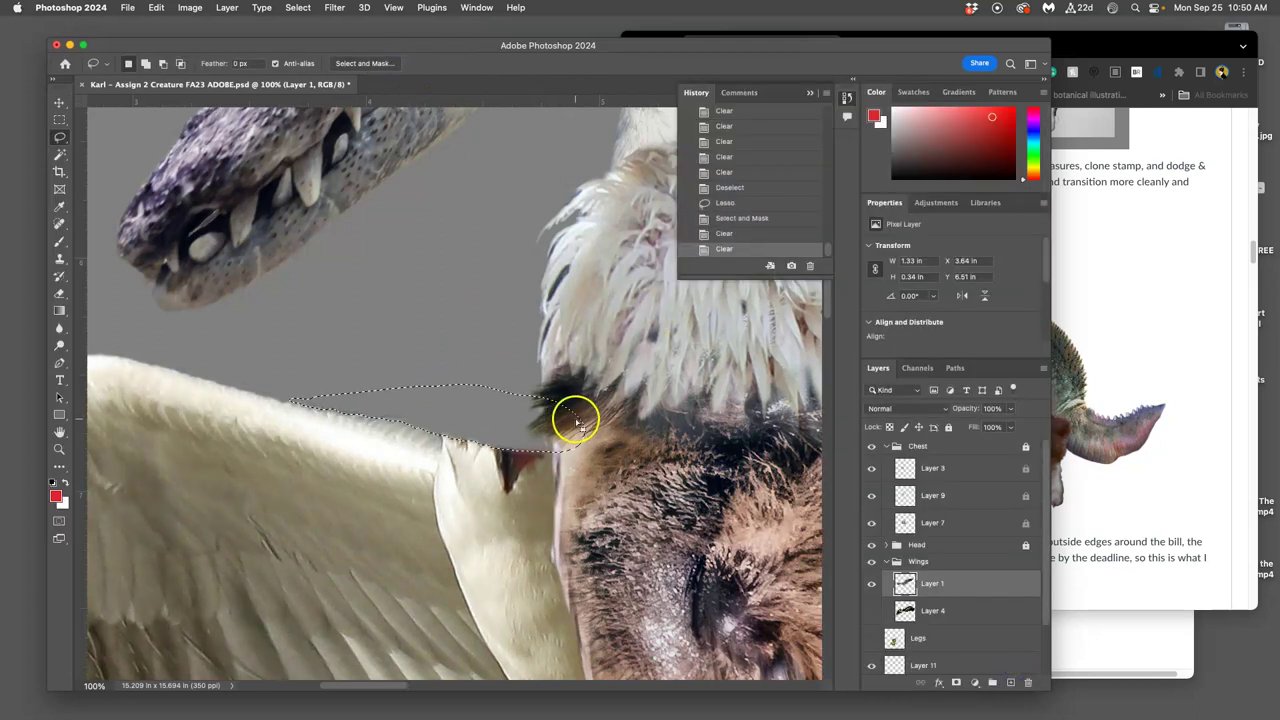
{"action": "key", "text": "super+d"}
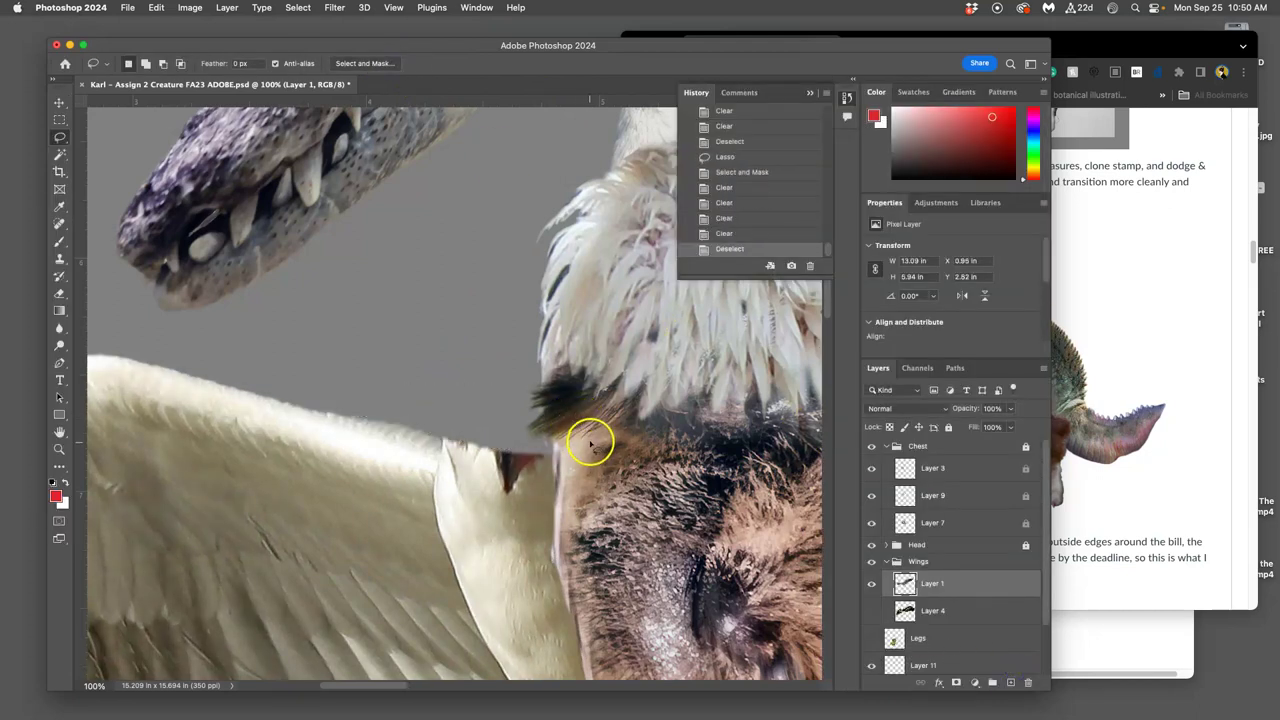
Step: Lasso the orange spot and leftover fringe along the smaller gull wing's lower edge, refine with Select and Mask, clear the area, and deselect
{"action": "key", "text": "super+minus"}
{"action": "key", "text": "super+minus"}
{"action": "key", "text": "super+minus"}
{"action": "scroll", "coordinate": [565, 470], "scroll_direction": "down", "scroll_amount": 3}
{"action": "scroll", "coordinate": [565, 470], "scroll_direction": "right", "scroll_amount": 3}
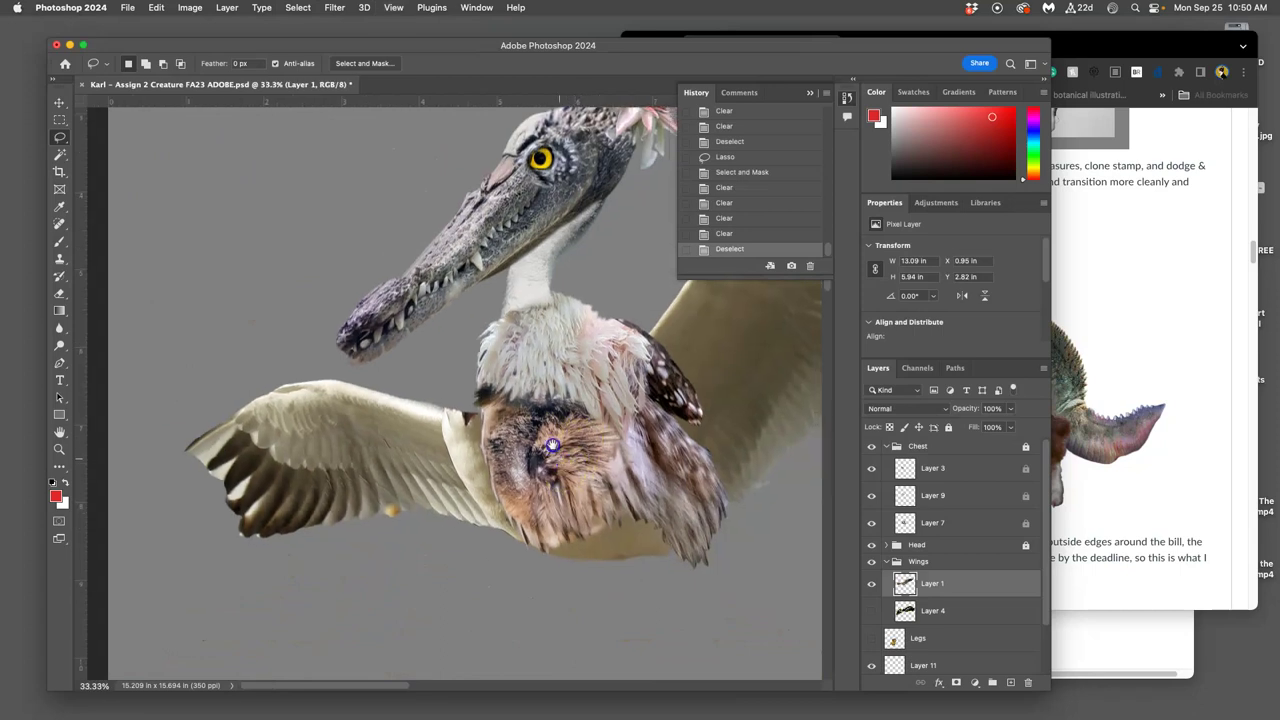
{"action": "scroll", "coordinate": [427, 500], "scroll_direction": "up", "scroll_amount": 10}
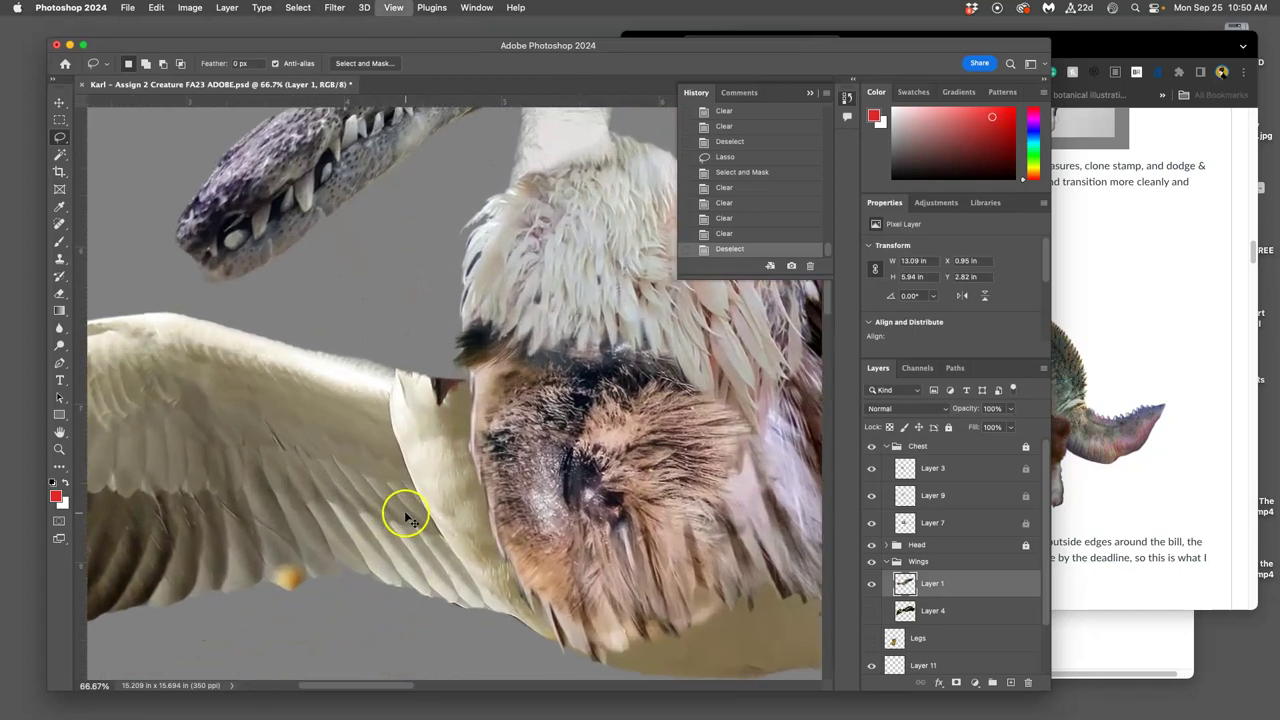
{"action": "scroll", "coordinate": [388, 456], "scroll_direction": "down", "scroll_amount": 2}
{"action": "scroll", "coordinate": [388, 456], "scroll_direction": "left", "scroll_amount": 2}
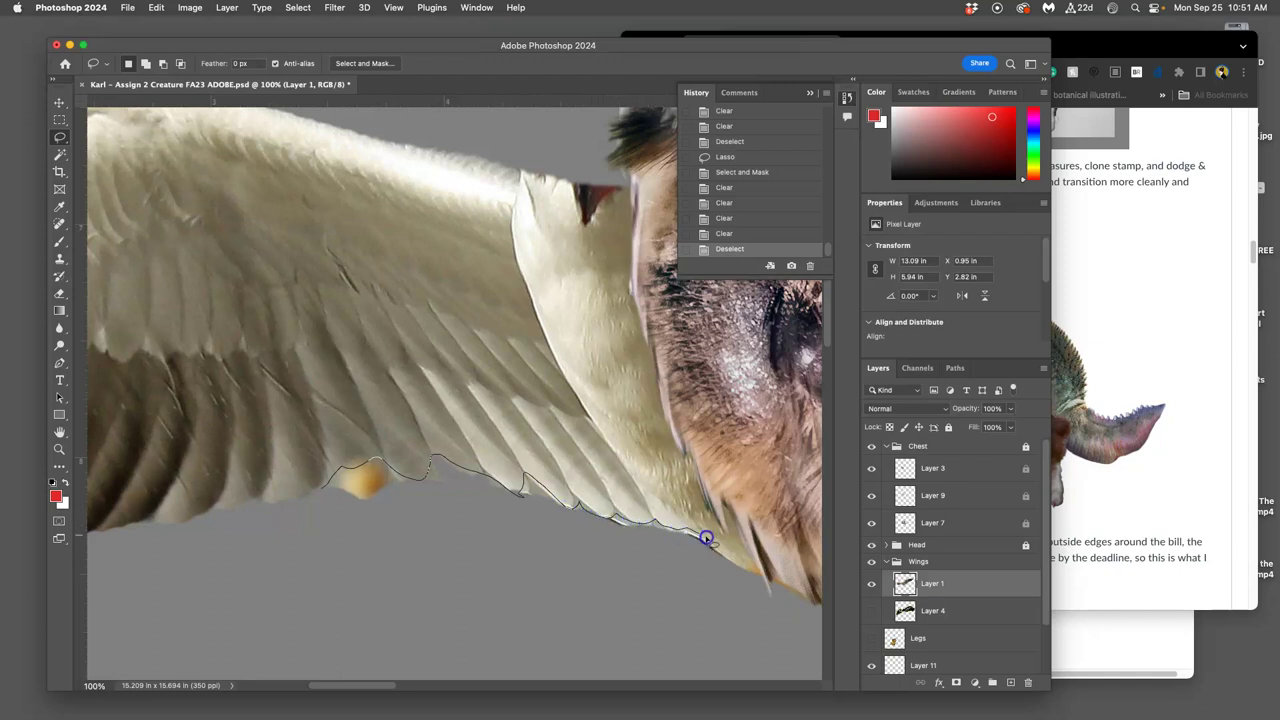
{"action": "mouse_move", "coordinate": [833, 607]}
{"action": "left_mouse_down"}
{"action": "mouse_move", "coordinate": [721, 637]}
{"action": "mouse_move", "coordinate": [504, 629]}
{"action": "mouse_move", "coordinate": [297, 552]}
{"action": "left_mouse_up"}
{"action": "left_click", "coordinate": [357, 63]}
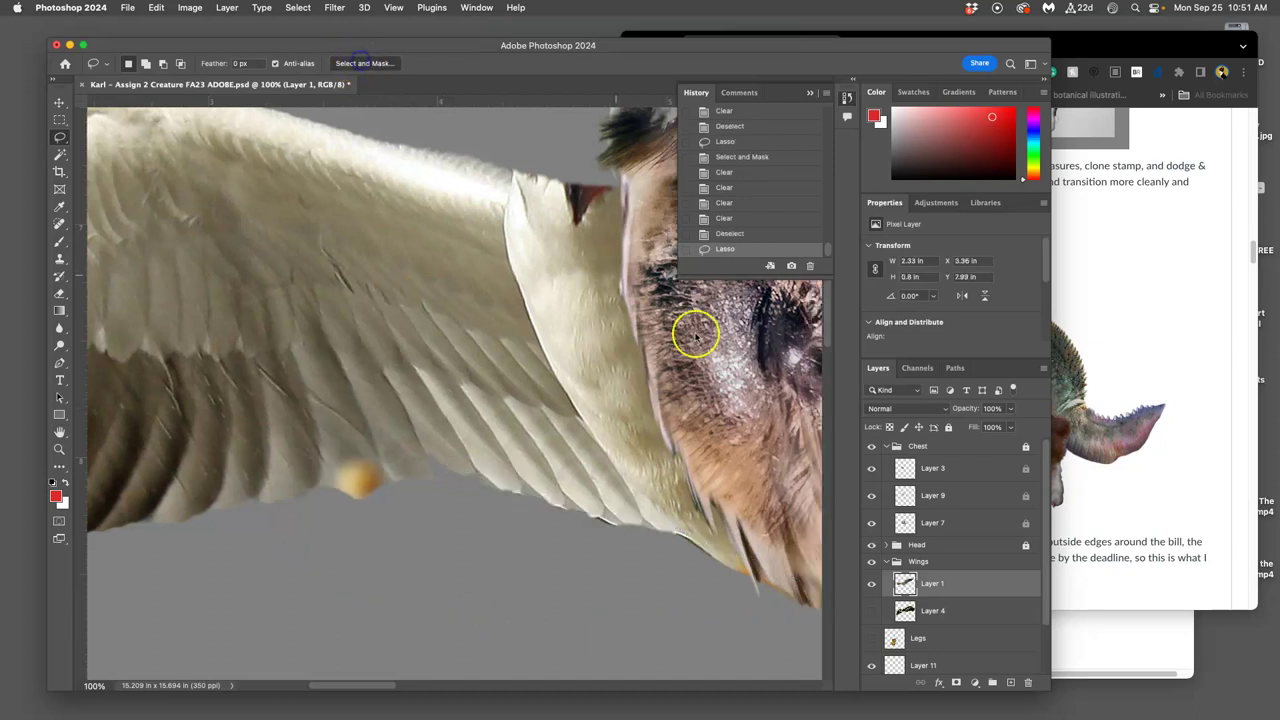
{"action": "left_click", "coordinate": [1014, 671]}
{"action": "key", "text": "Delete"}
{"action": "key", "text": "Delete"}
{"action": "key", "text": "Delete"}
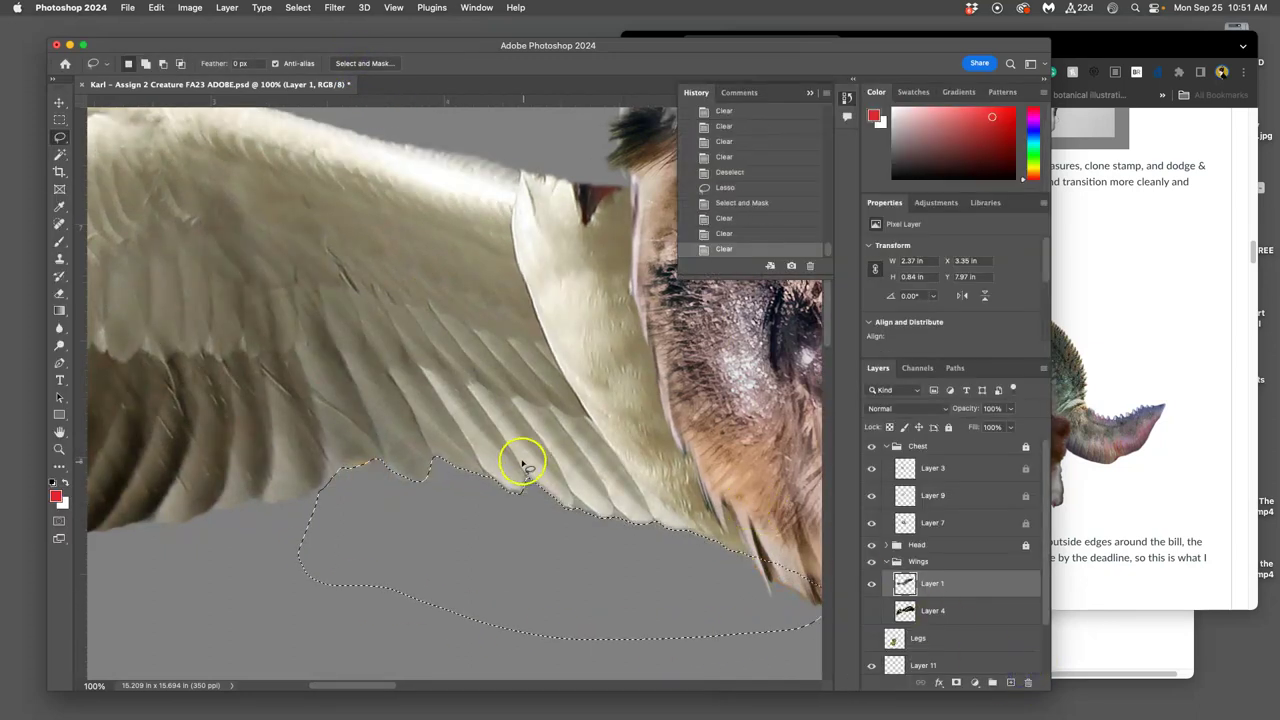
{"action": "key", "text": "super+minus"}
{"action": "key", "text": "super+d"}
Step: Show Layer 4, hide Layer 1, and make Layer 4 active for the Magic Wand
{"action": "scroll", "coordinate": [534, 423], "scroll_direction": "right", "scroll_amount": 2}
{"action": "key", "text": "super+minus"}
{"action": "key", "text": "super+minus"}
{"action": "key", "text": "super+minus"}
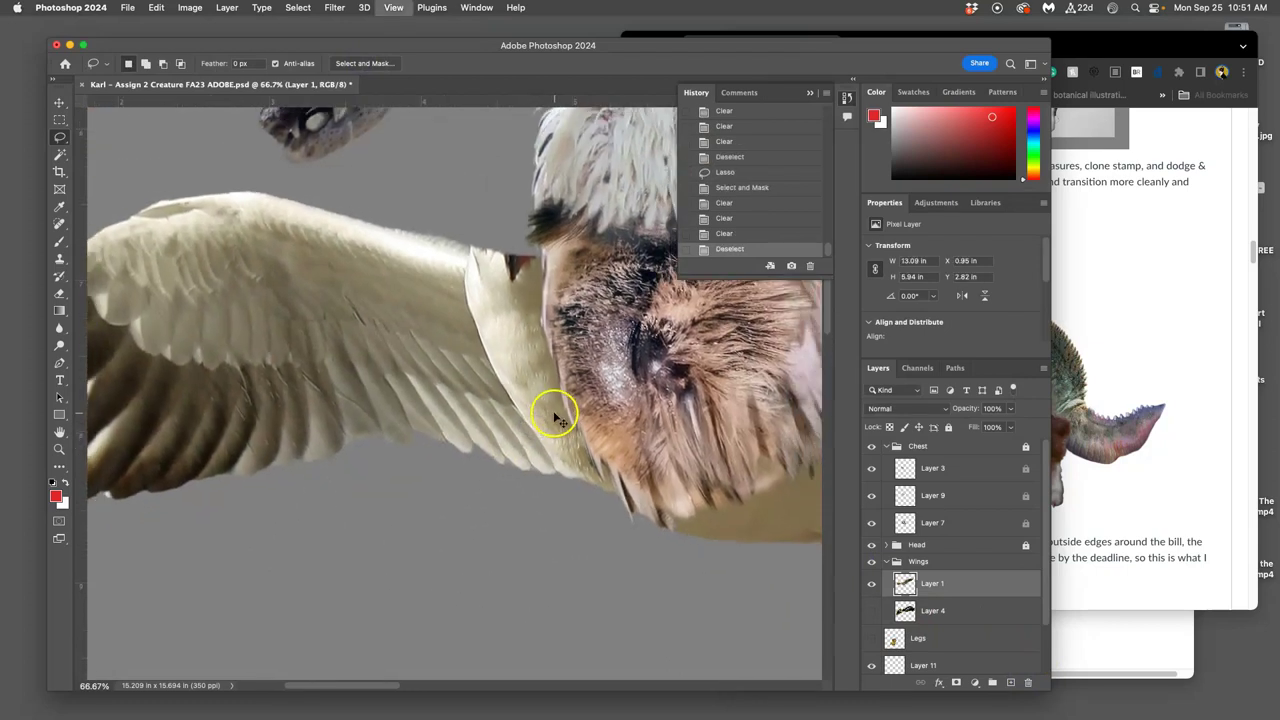
{"action": "scroll", "coordinate": [492, 440], "scroll_direction": "up", "scroll_amount": 3}
{"action": "scroll", "coordinate": [492, 440], "scroll_direction": "right", "scroll_amount": 3}
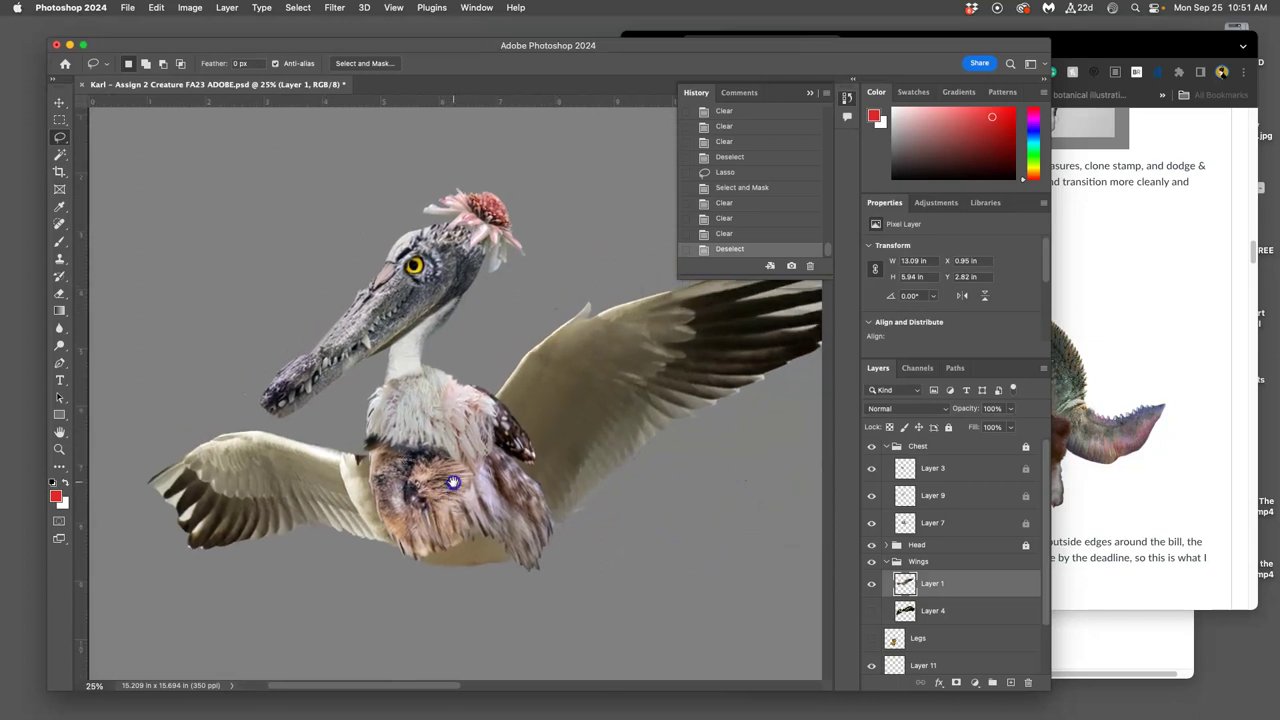
{"action": "key", "text": "super+minus"}
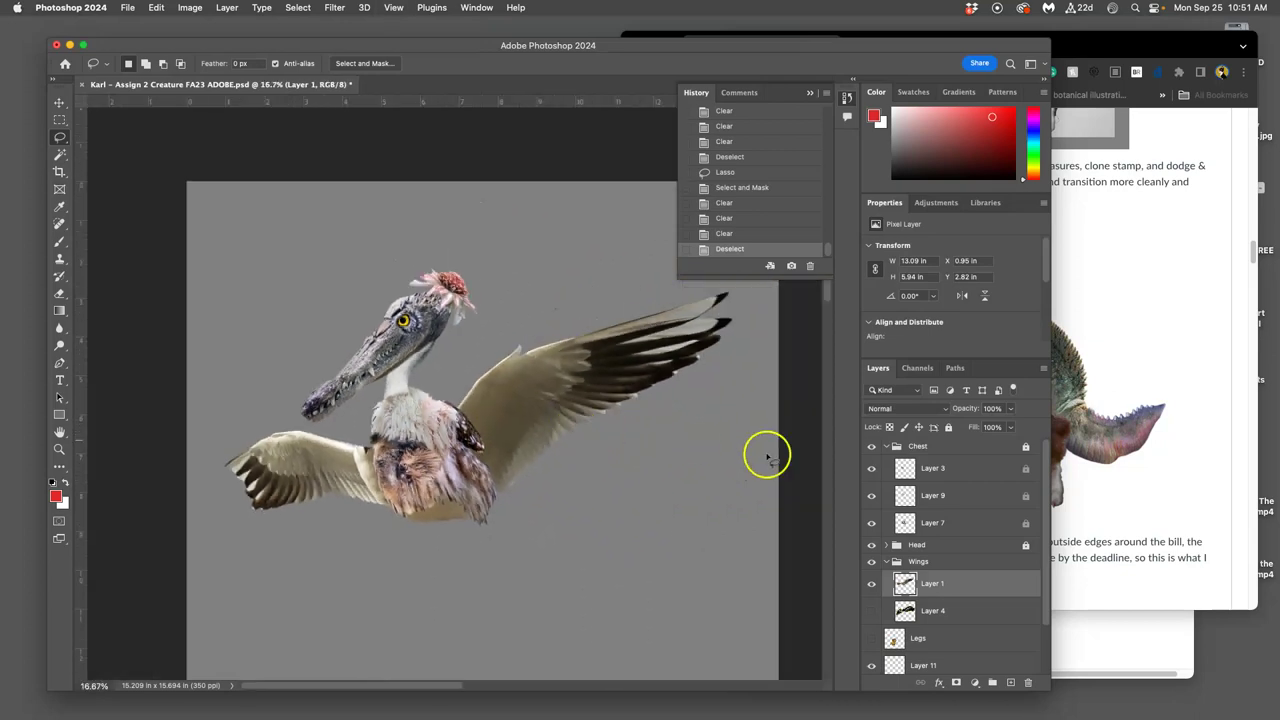
{"action": "left_click", "coordinate": [871, 611]}
{"action": "left_click", "coordinate": [871, 583]}
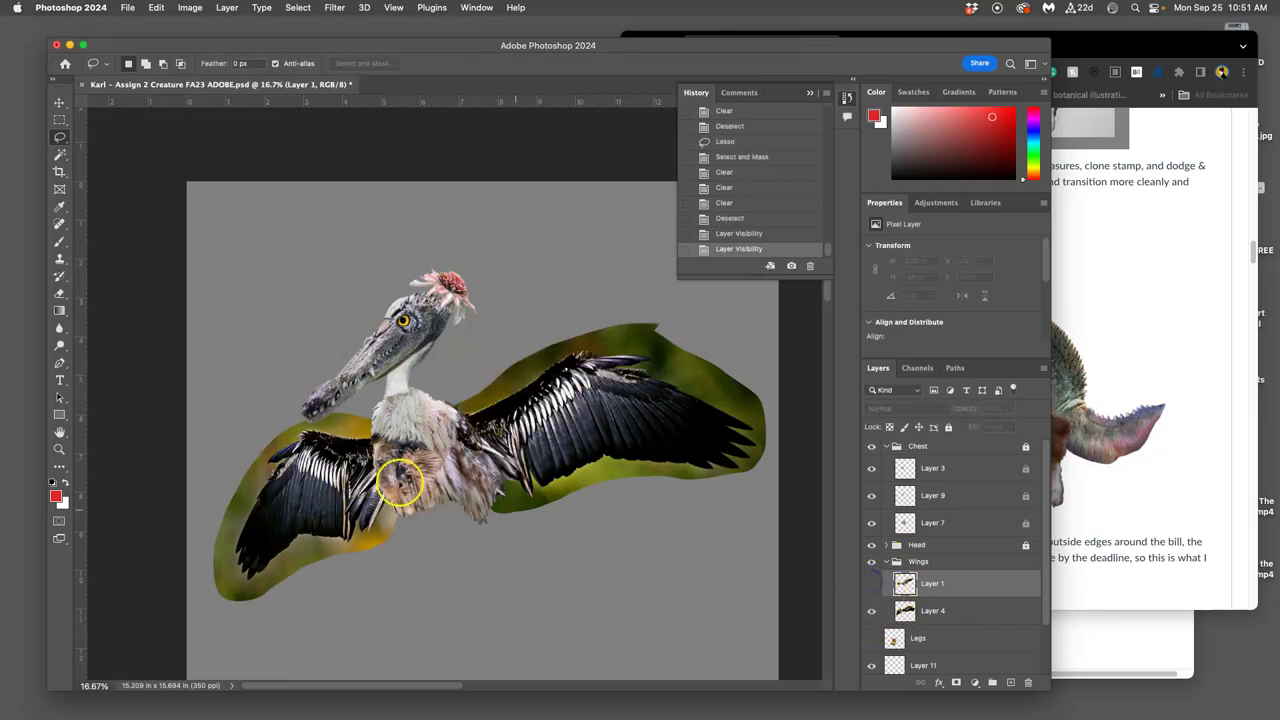
{"action": "left_click", "coordinate": [61, 157]}
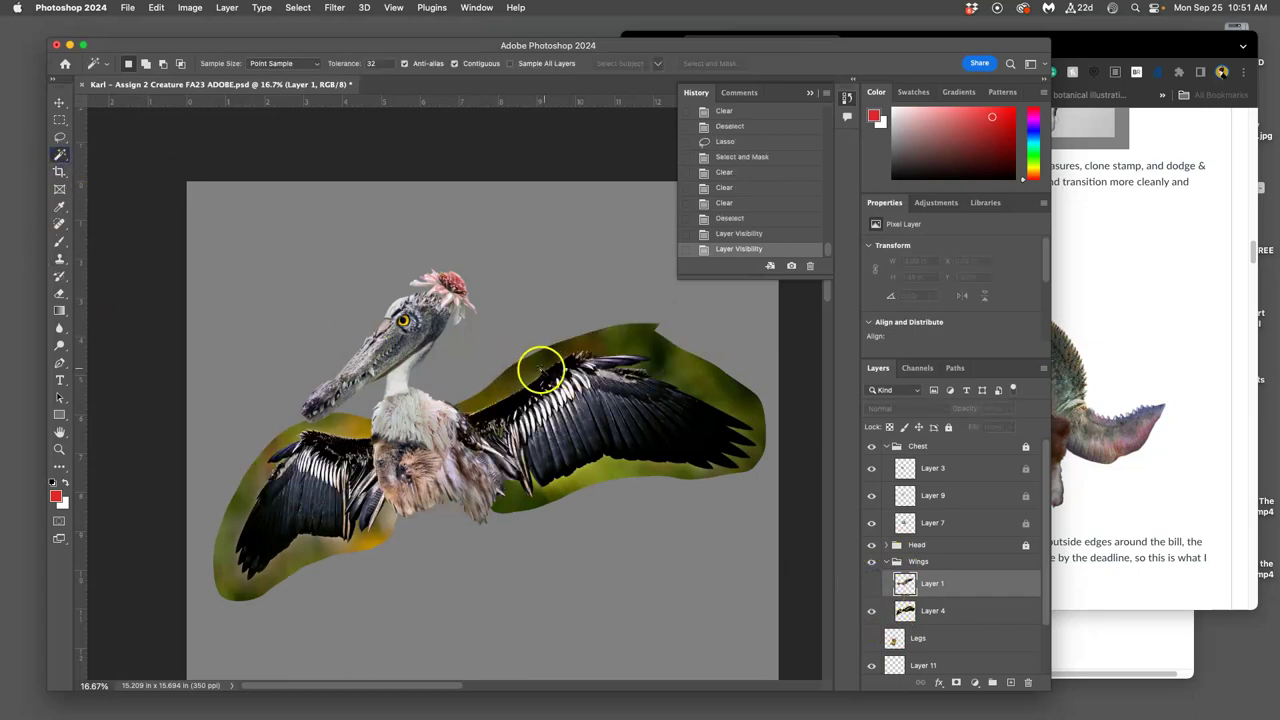
{"action": "left_click", "coordinate": [930, 610]}
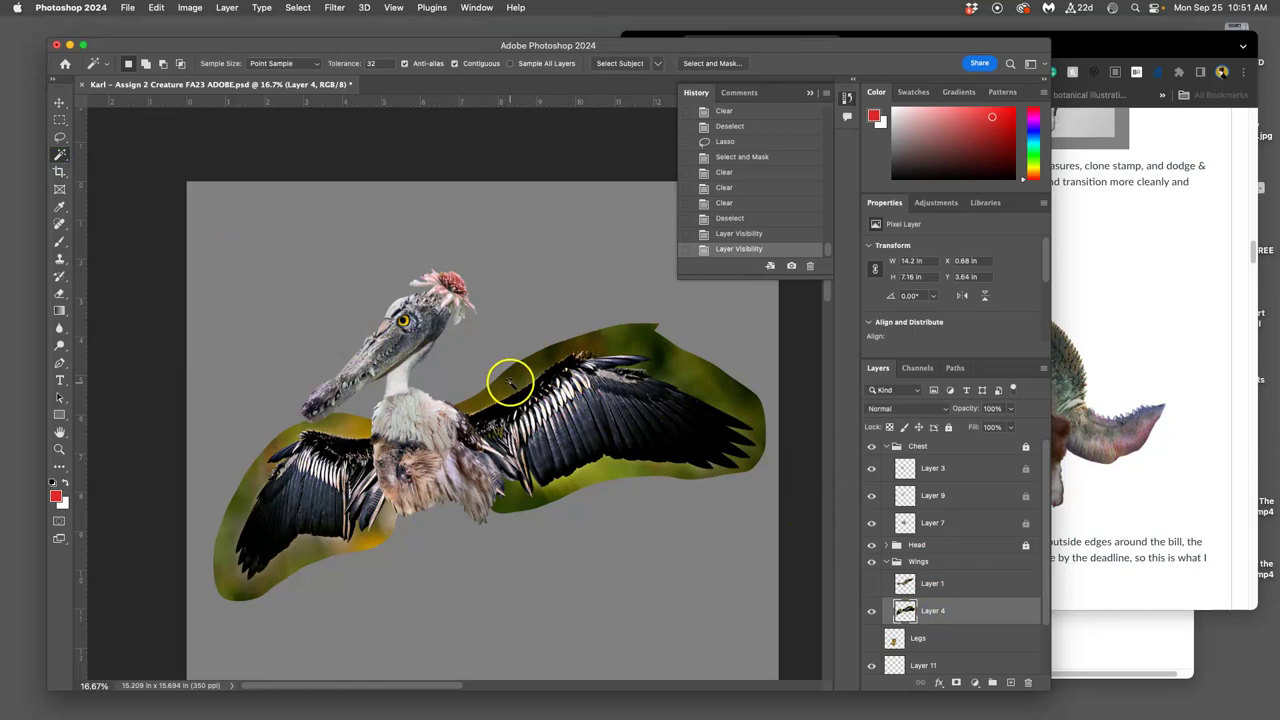
Step: Select the green background above the larger black wing on Layer 4 with additive Magic Wand picks at tolerance 32
{"action": "left_click", "coordinate": [509, 385]}
{"action": "right_click", "coordinate": [503, 383]}
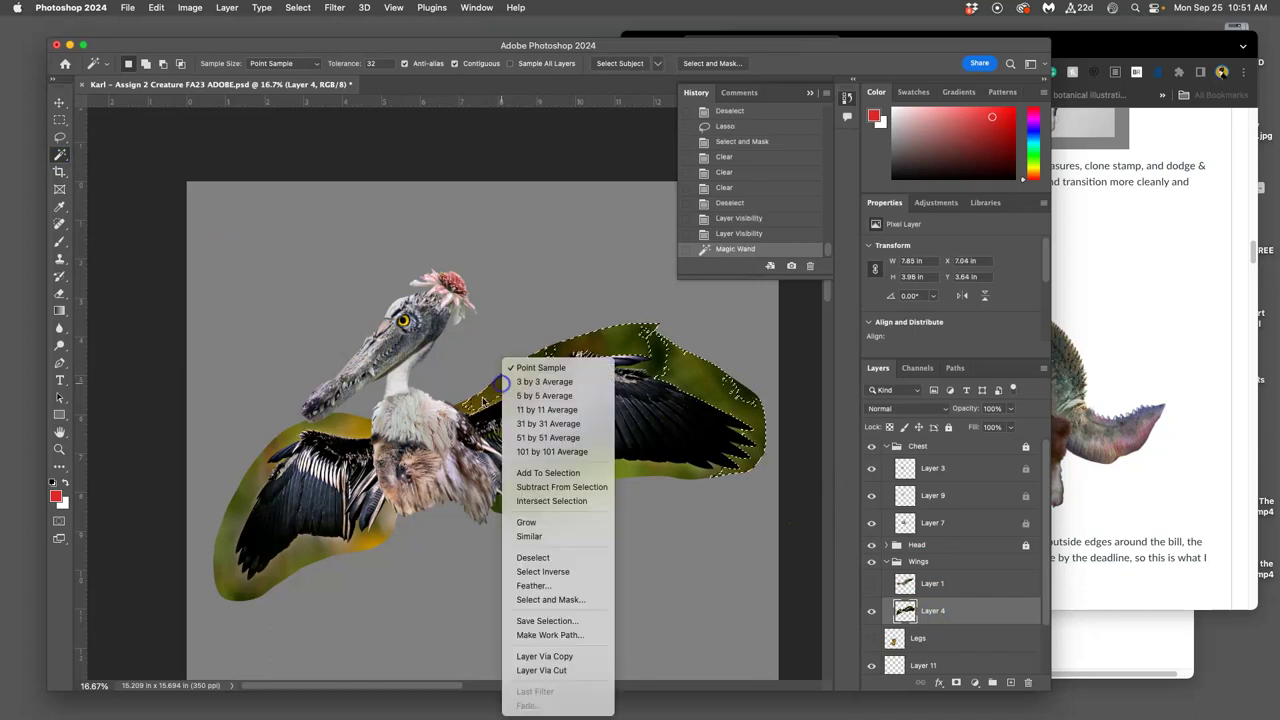
{"action": "left_click", "coordinate": [500, 390]}
{"action": "left_click", "coordinate": [511, 383], "text": "shift"}
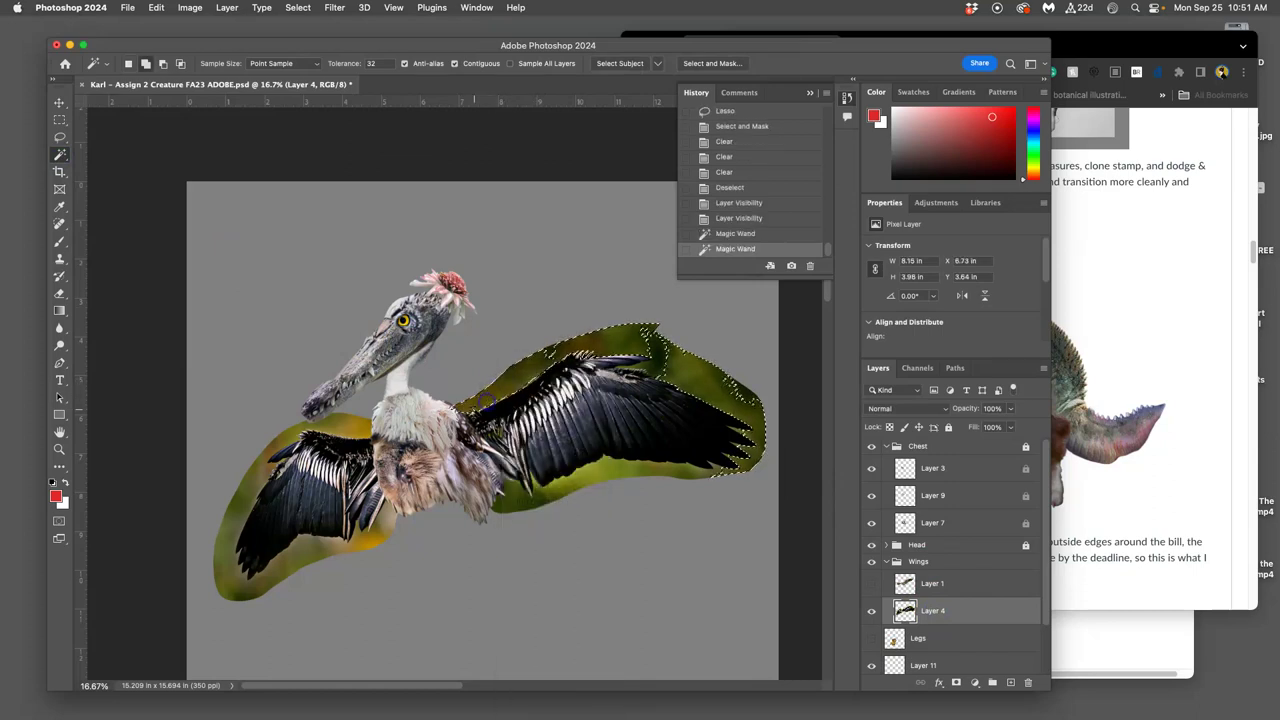
{"action": "left_click", "coordinate": [515, 382], "text": "shift"}
{"action": "left_click", "coordinate": [560, 355], "text": "shift"}
{"action": "left_click", "coordinate": [611, 334], "text": "shift"}
{"action": "left_click", "coordinate": [691, 360], "text": "shift"}
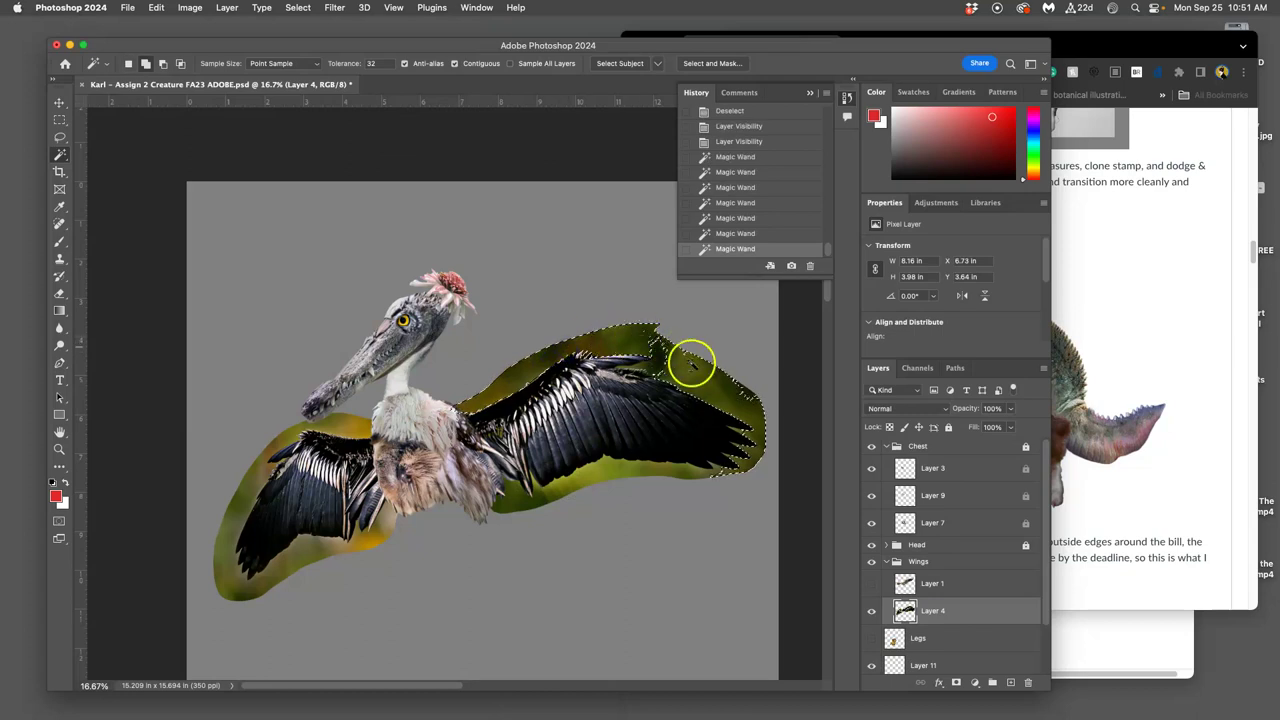
Step: Undo the last Magic Wand pick near the raised feather, and add that dark green patch at tolerance 16 instead
{"action": "left_click", "coordinate": [660, 372], "text": "shift"}
{"action": "key", "text": "super+z"}
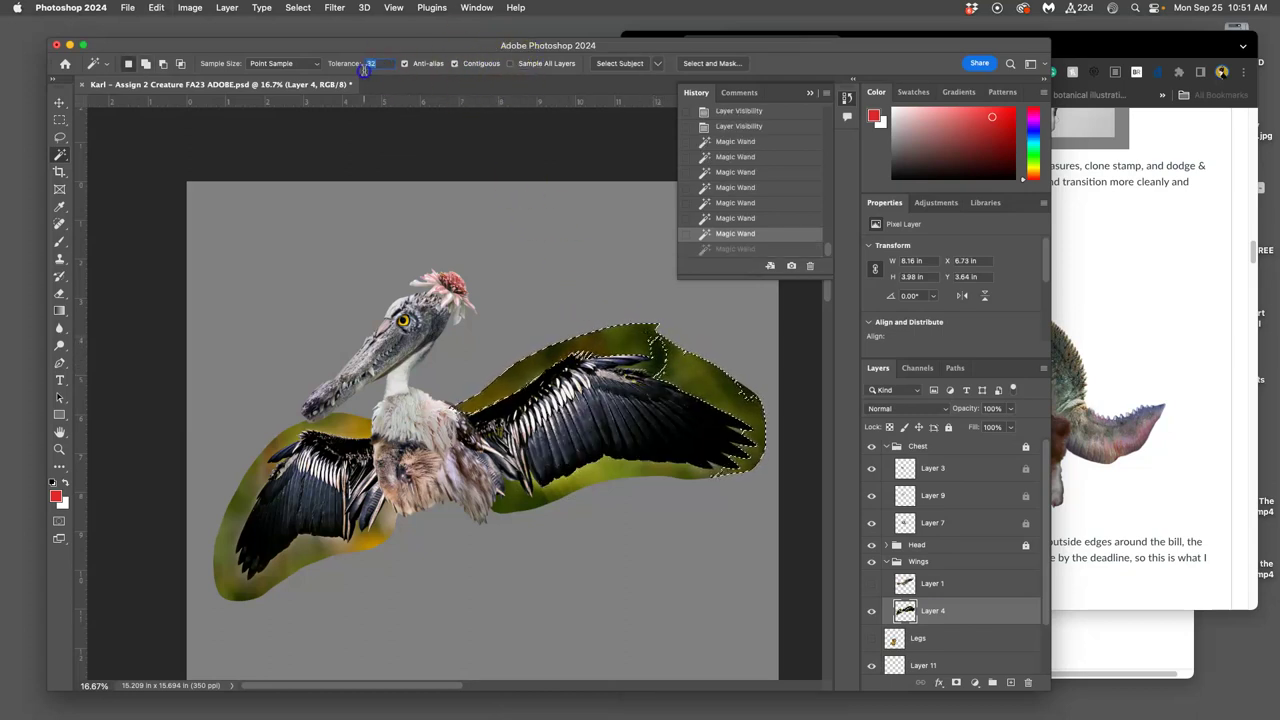
{"action": "type", "text": "6"}
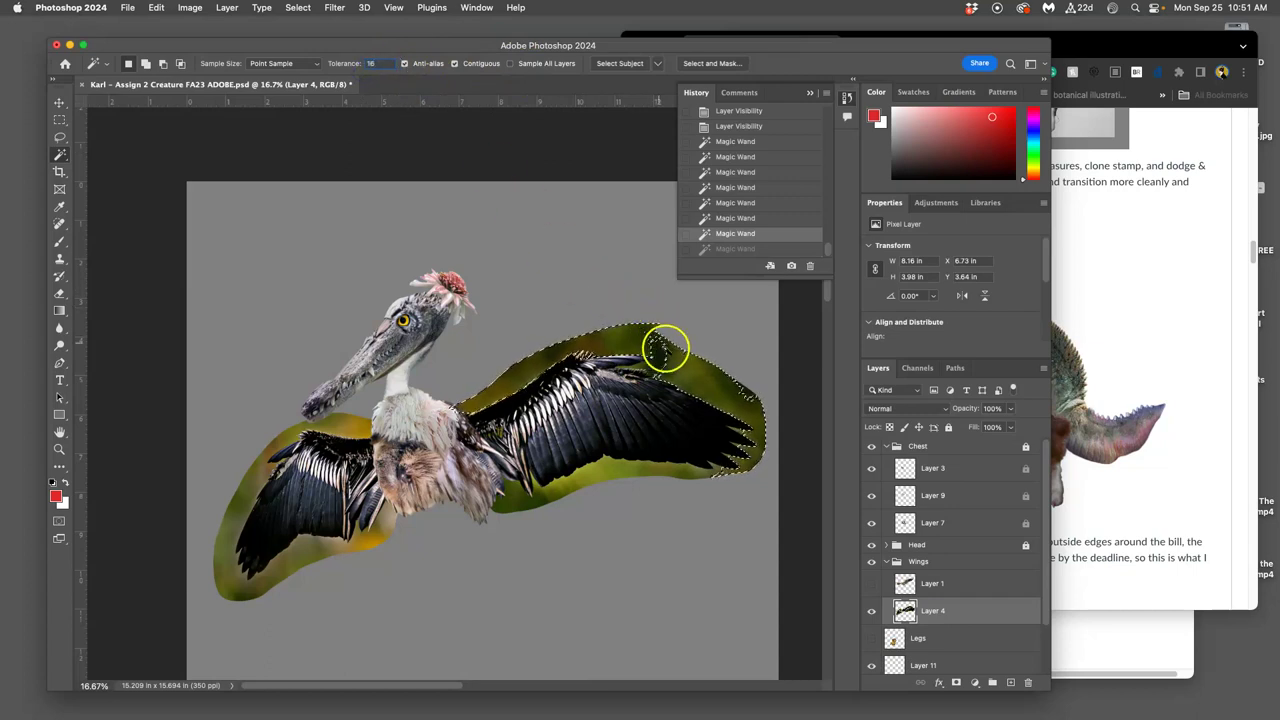
{"action": "left_click", "coordinate": [660, 361], "text": "shift"}
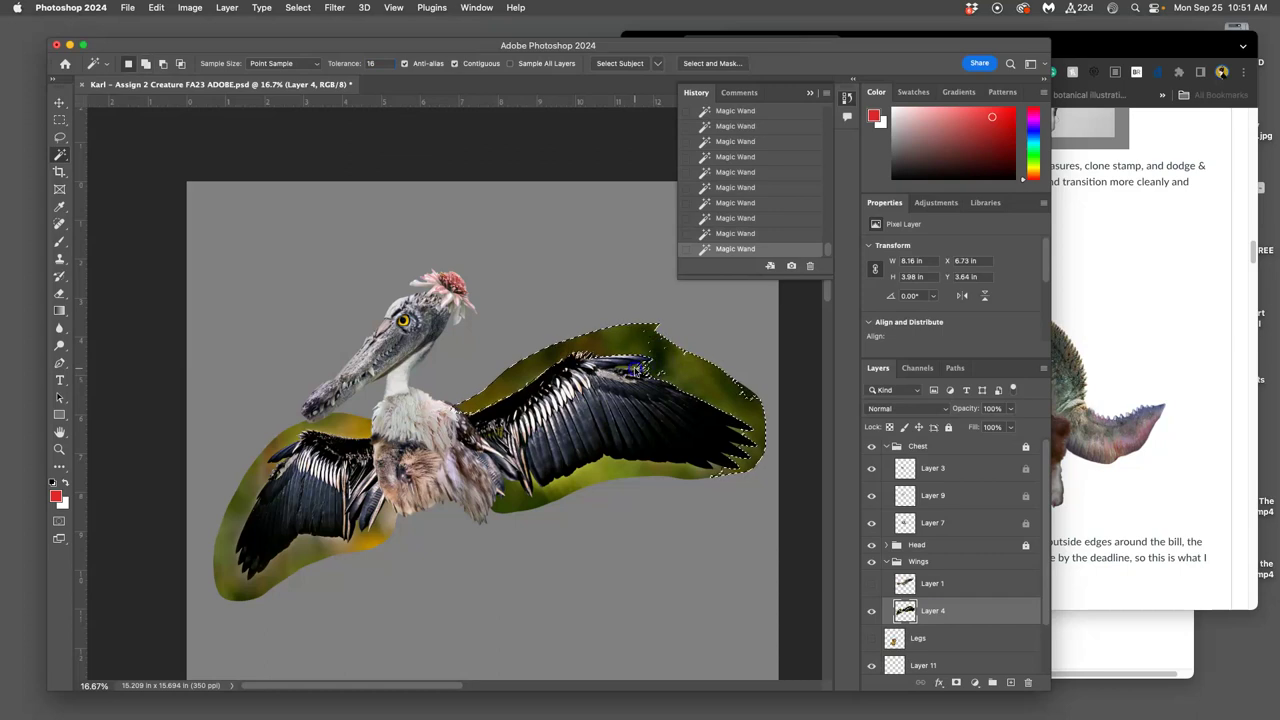
Step: Add the remaining green areas beyond the larger black wing and the gaps between its tip feathers to the Magic Wand selection
{"action": "scroll", "coordinate": [651, 337], "scroll_direction": "up", "scroll_amount": 10}
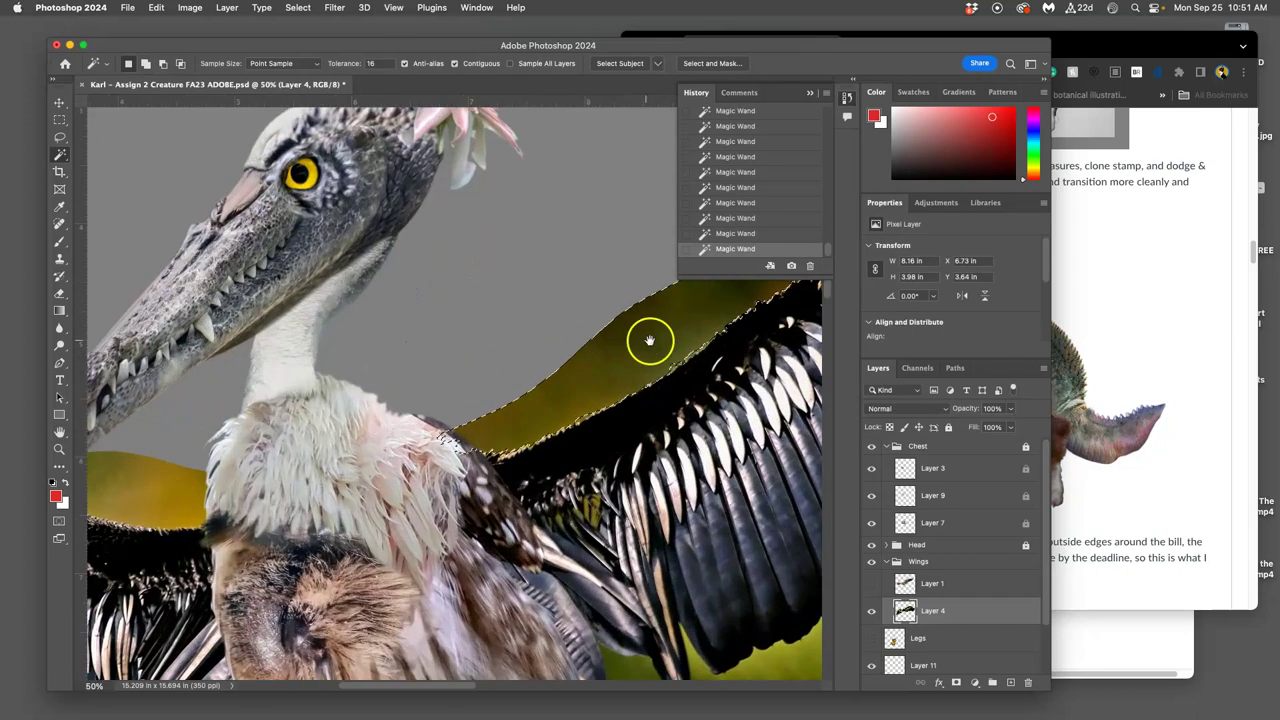
{"action": "left_click", "coordinate": [681, 403]}
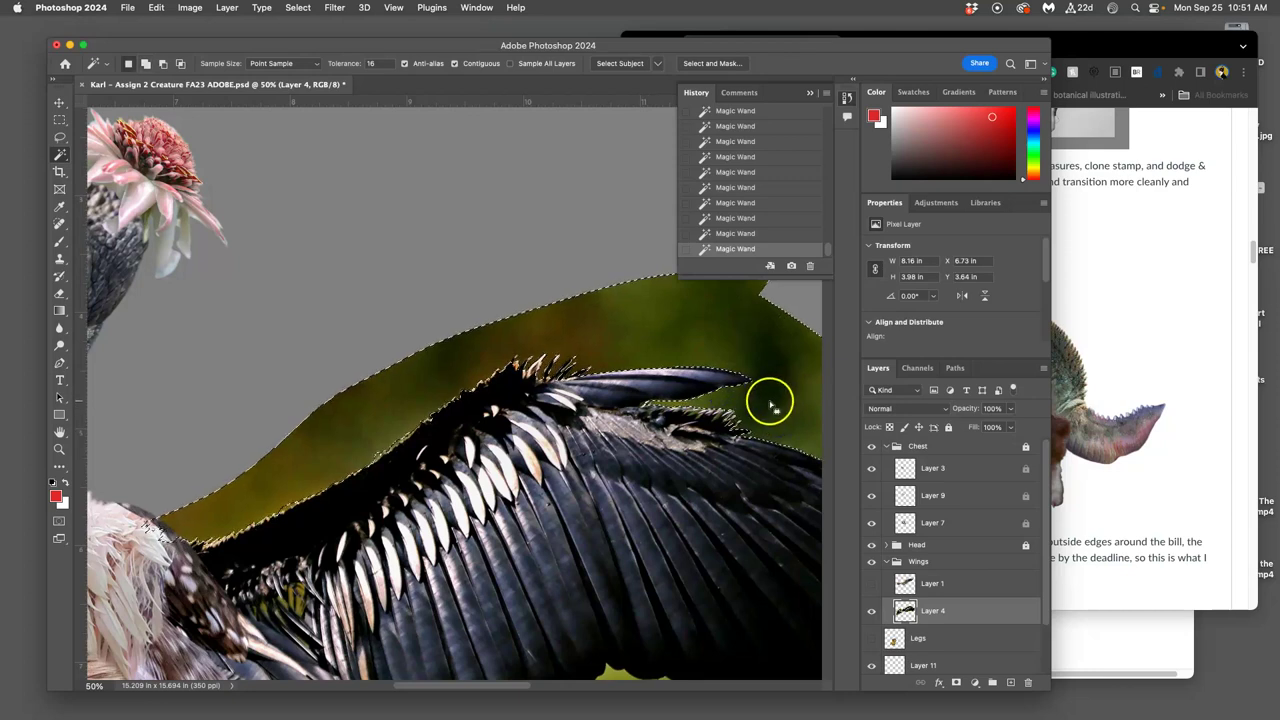
{"action": "scroll", "coordinate": [770, 404], "scroll_direction": "right", "scroll_amount": 10}
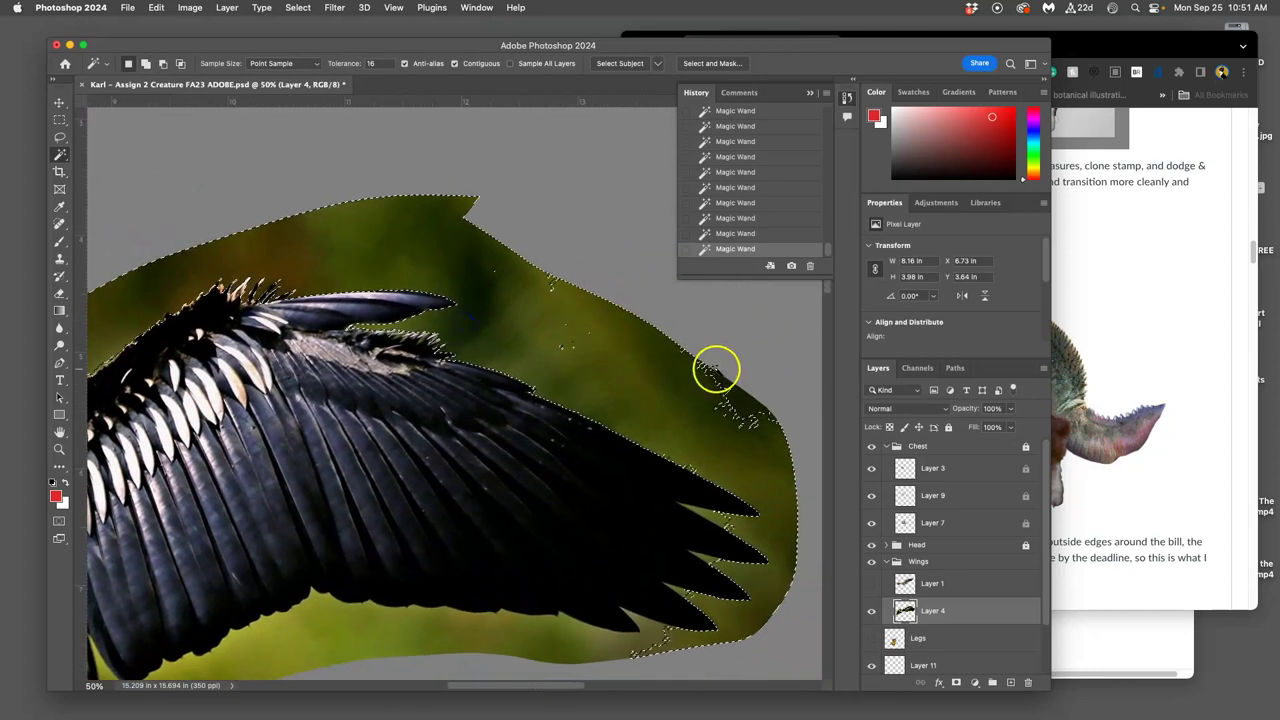
{"action": "left_click", "coordinate": [689, 463], "text": "shift"}
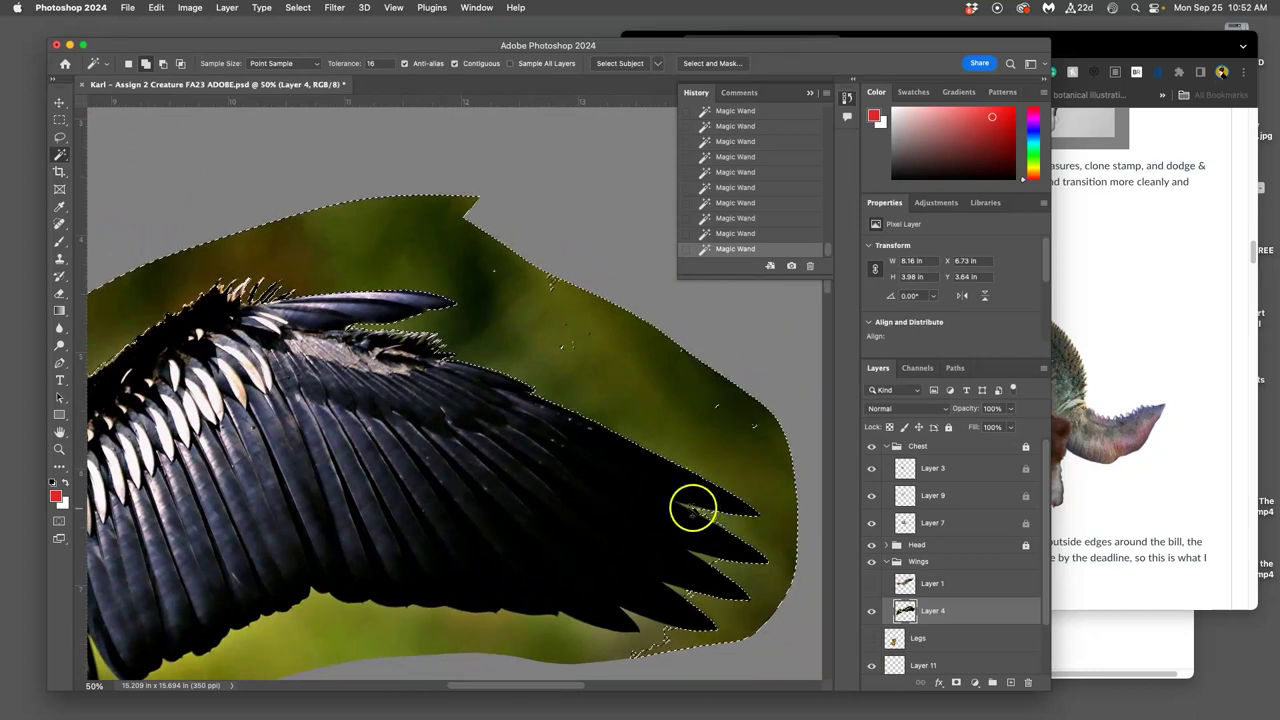
{"action": "left_click", "coordinate": [700, 532], "text": "shift"}
{"action": "left_click", "coordinate": [717, 518], "text": "shift"}
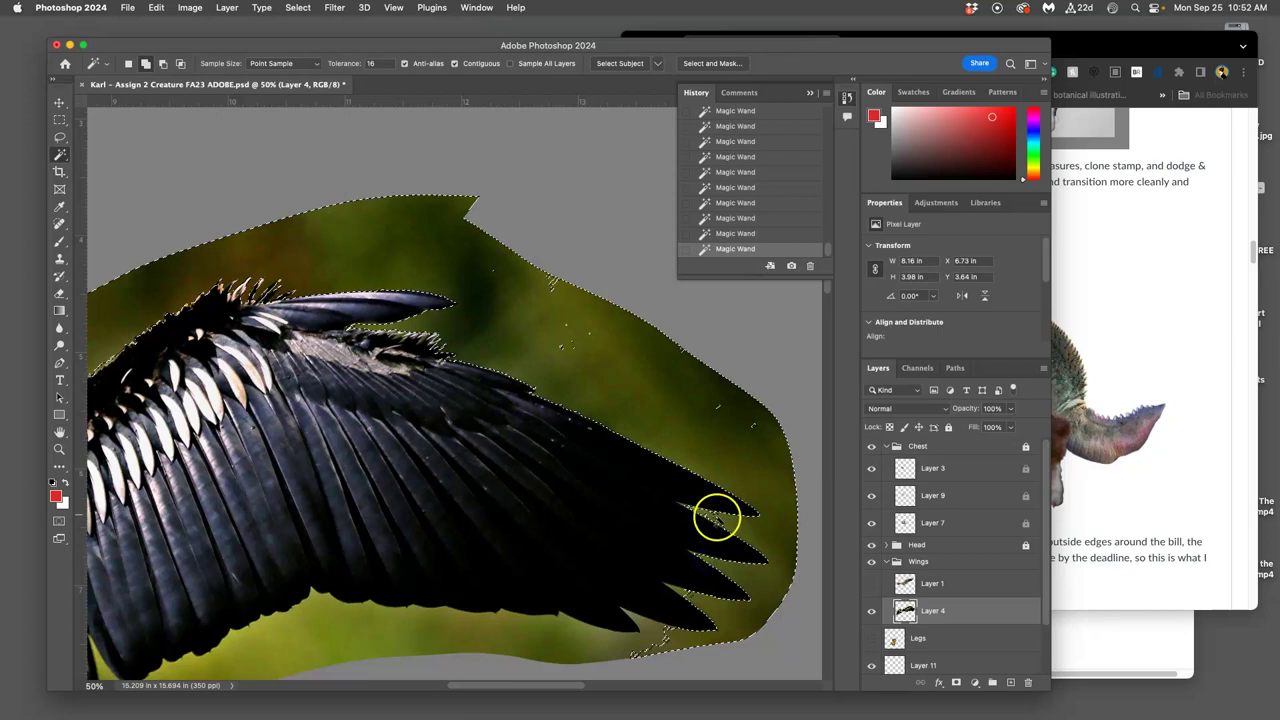
{"action": "left_click", "coordinate": [691, 591], "text": "shift"}
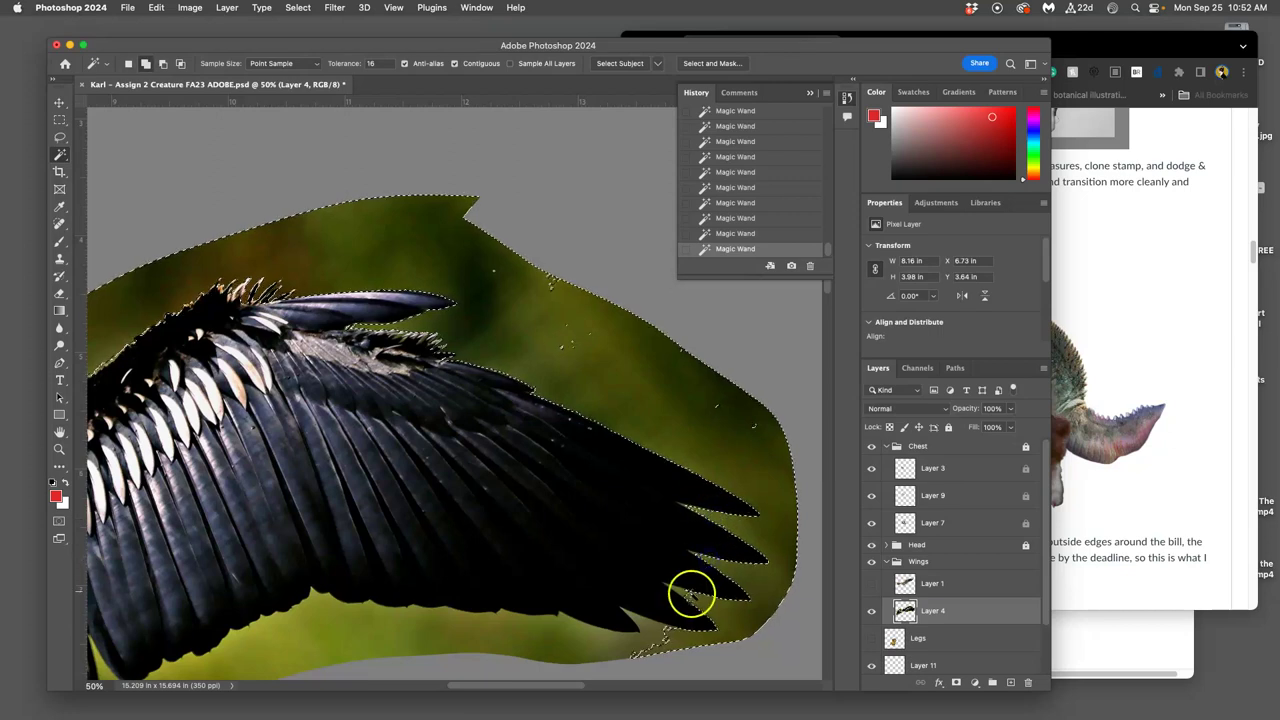
{"action": "left_click", "coordinate": [651, 623], "text": "shift"}
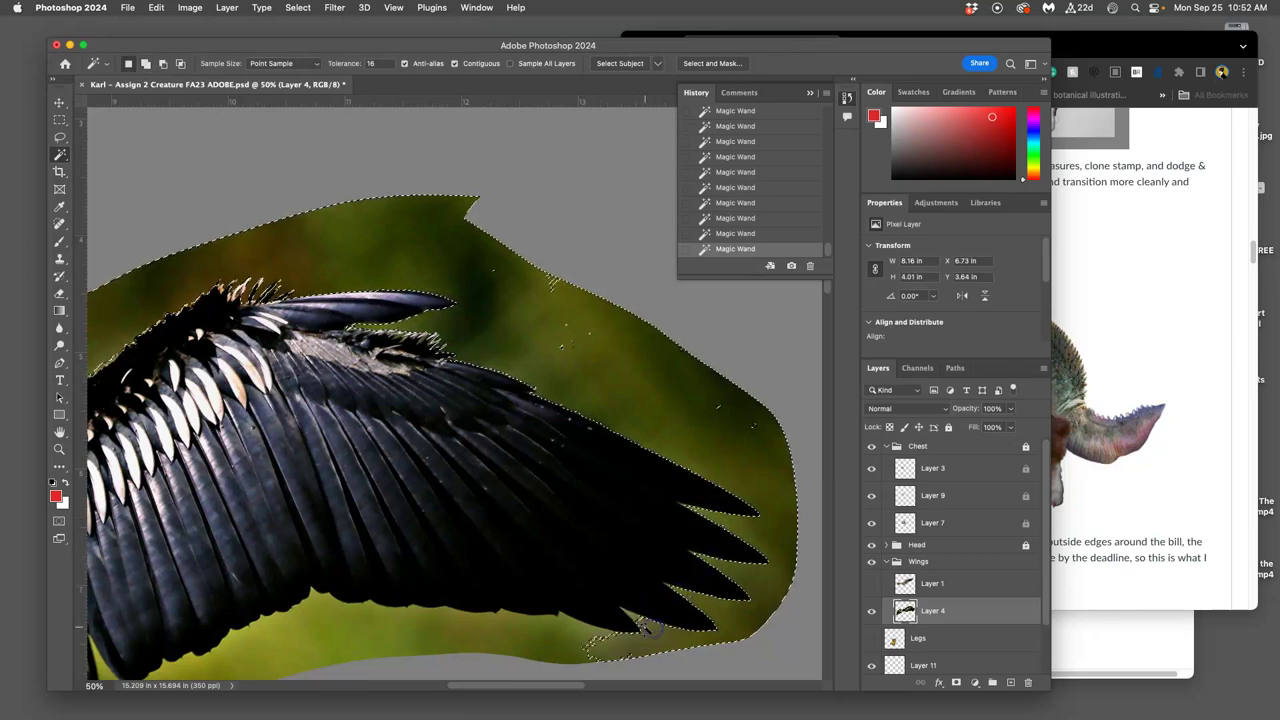
Step: Add the green background beneath the larger black wing, including its stray unselected specks, to the Magic Wand selection
{"action": "left_click", "coordinate": [540, 628], "text": "shift"}
{"action": "left_click", "coordinate": [409, 631], "text": "shift"}
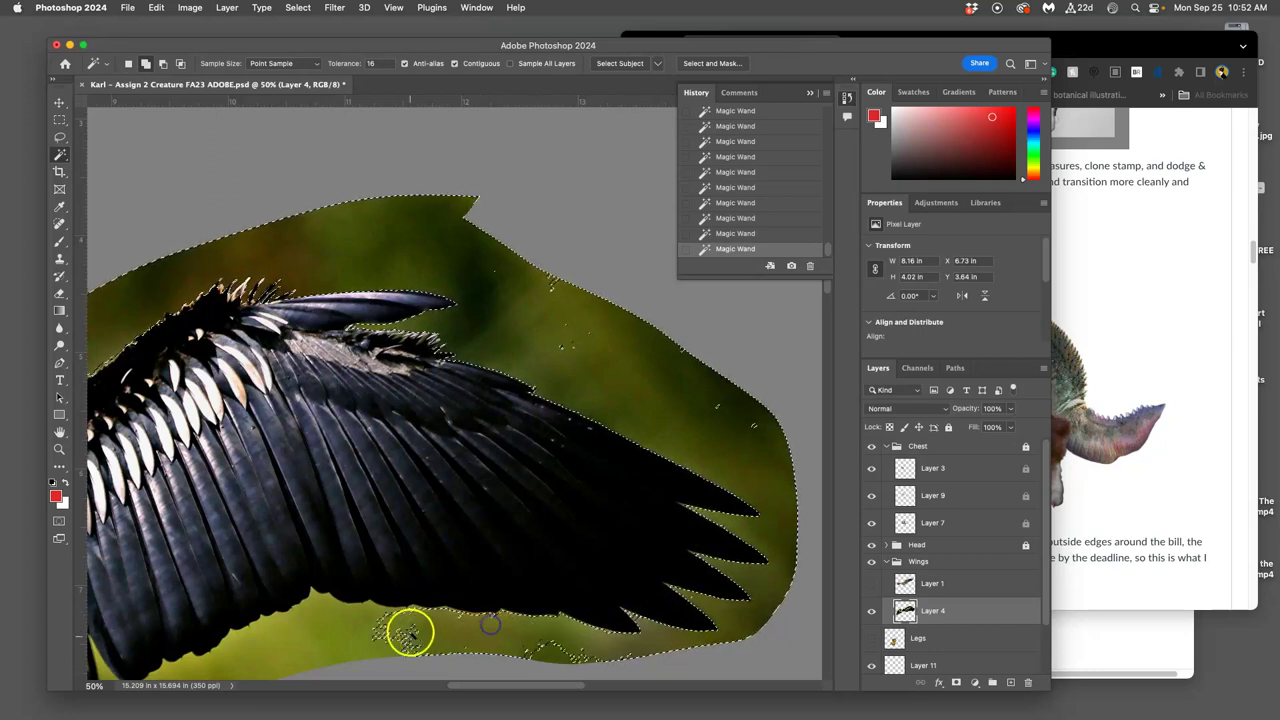
{"action": "left_click", "coordinate": [334, 626], "text": "shift"}
{"action": "left_click", "coordinate": [320, 598], "text": "shift"}
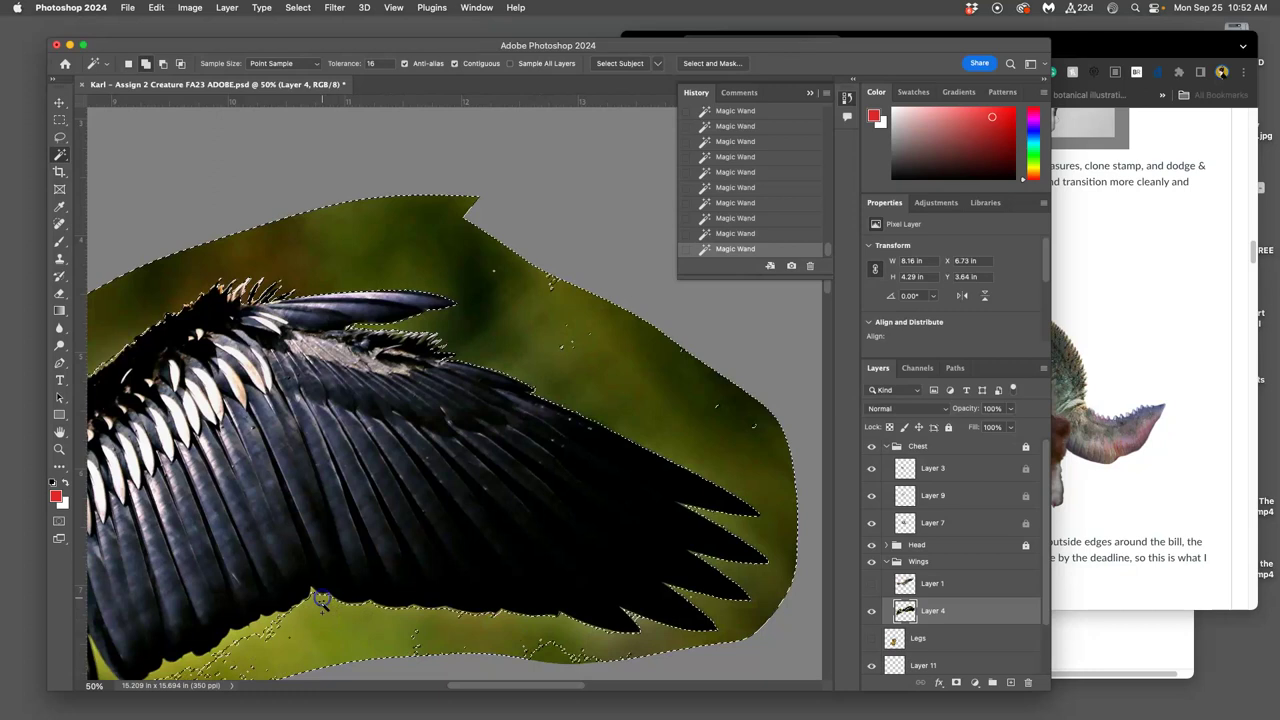
{"action": "left_click", "coordinate": [309, 597], "text": "shift"}
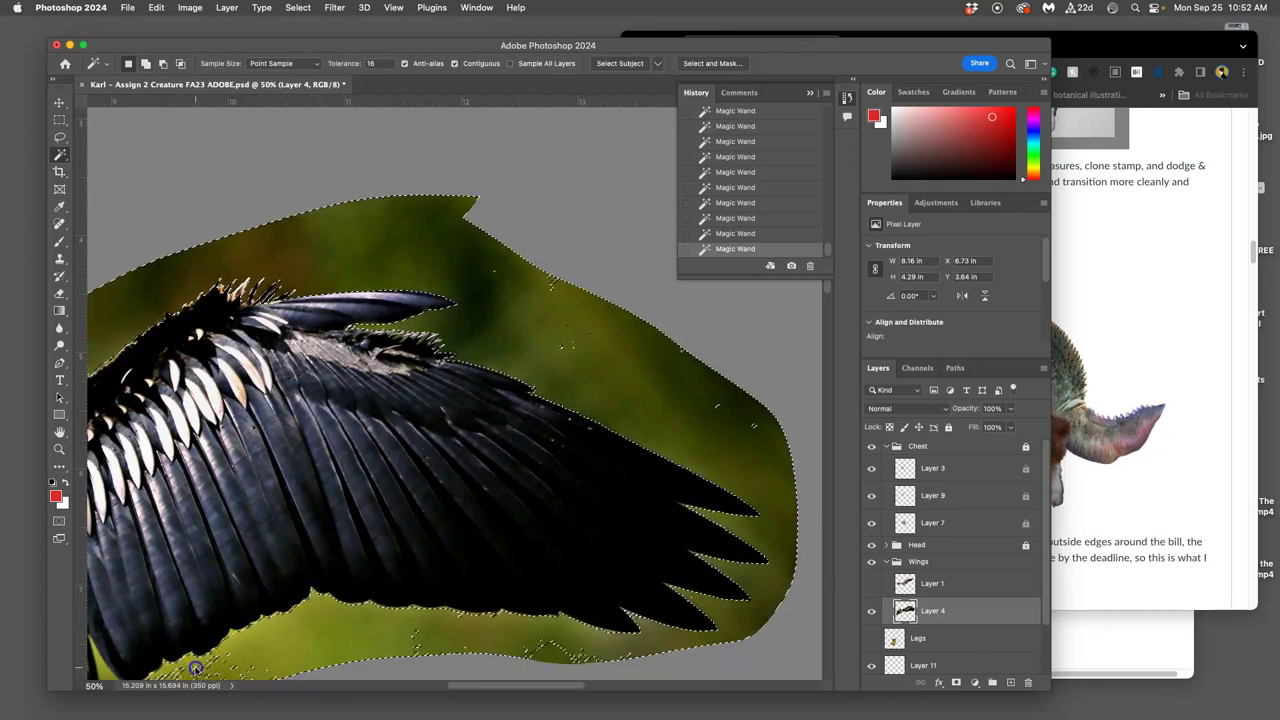
{"action": "left_click", "coordinate": [484, 642], "text": "shift"}
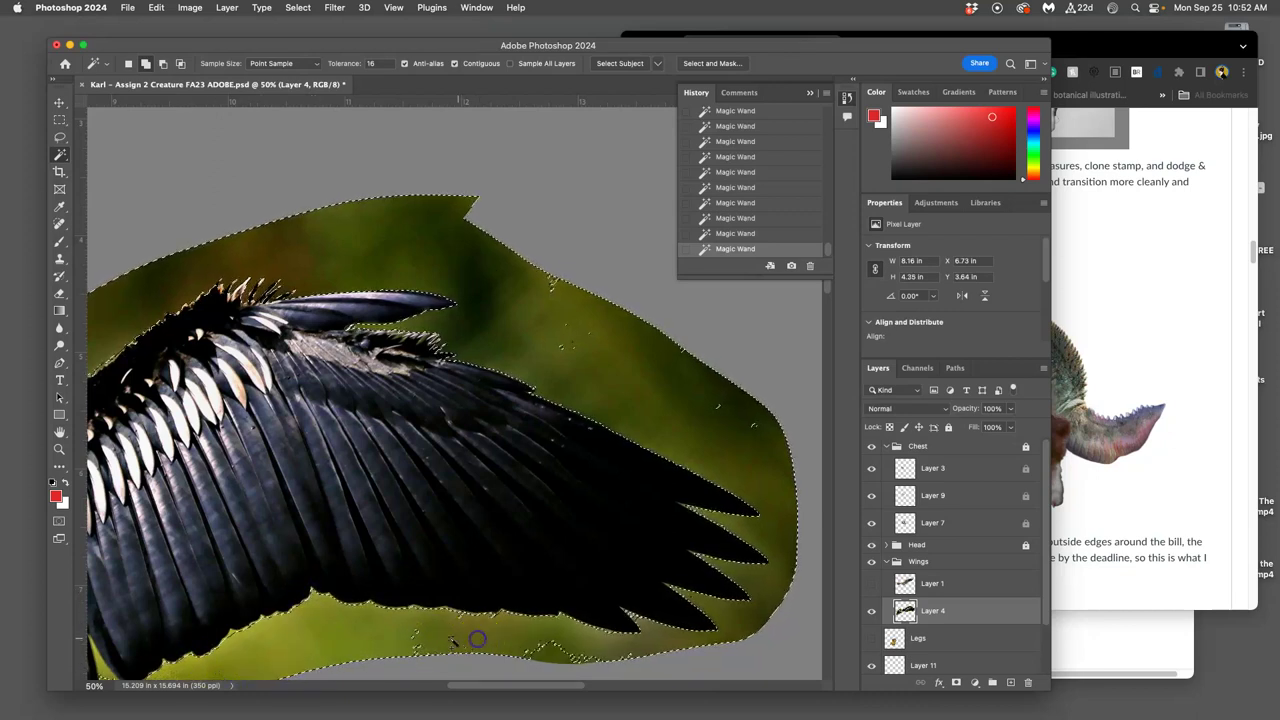
{"action": "left_click", "coordinate": [530, 655], "text": "shift"}
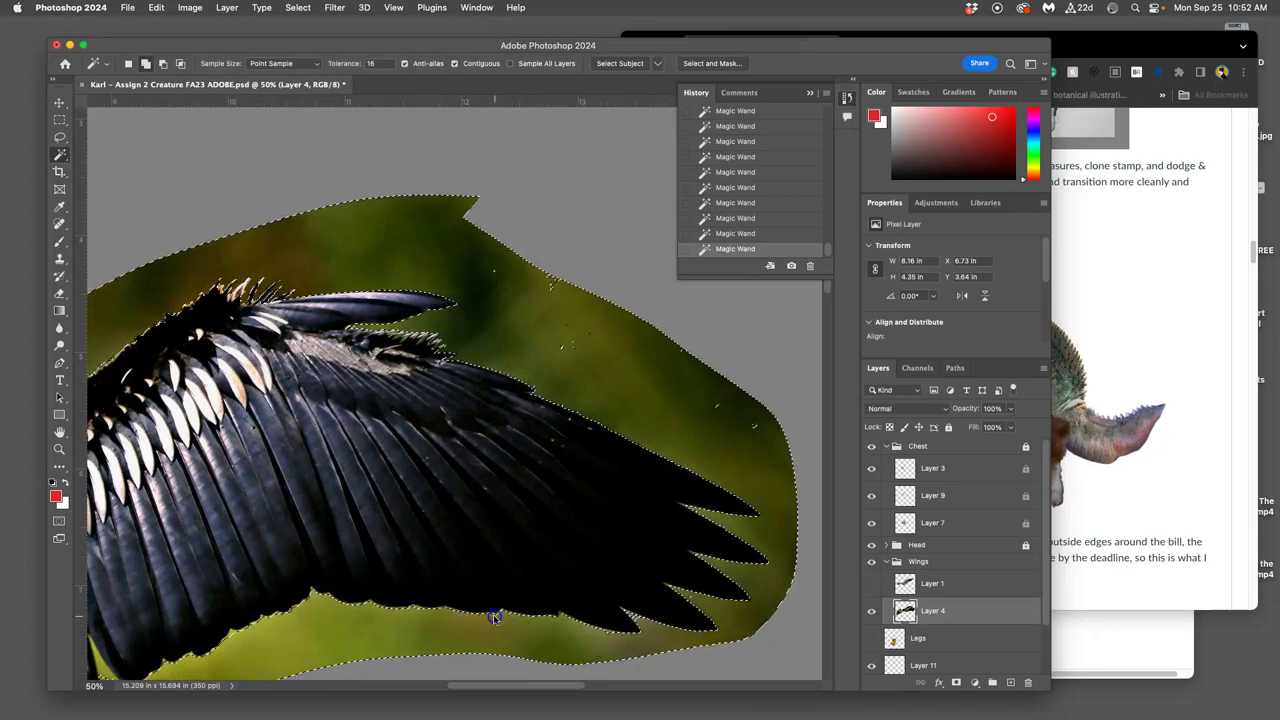
Step: Add the remaining green background beneath the base of the larger black wing, down to its lowest feathers, to the Magic Wand selection
{"action": "left_click_drag", "start_coordinate": [313, 620], "coordinate": [430, 515]}
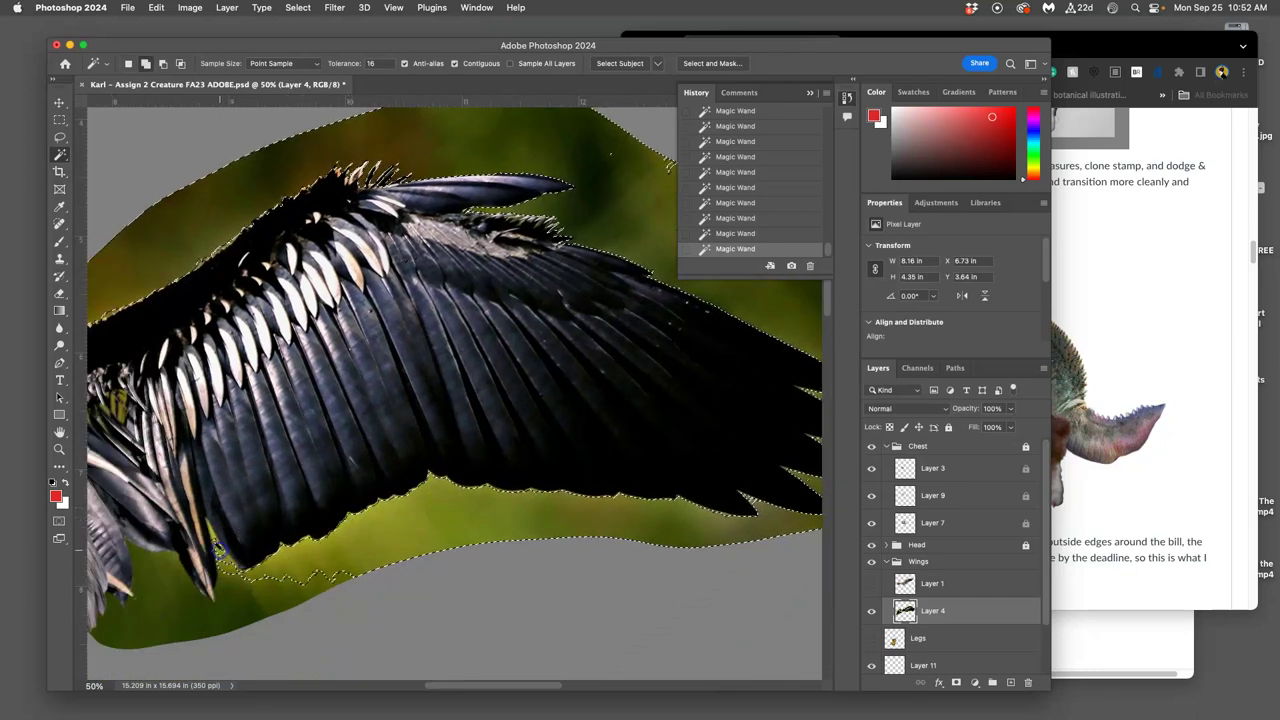
{"action": "left_click", "coordinate": [212, 532], "text": "shift"}
{"action": "left_click", "coordinate": [225, 569], "text": "shift"}
{"action": "left_click", "coordinate": [228, 606], "text": "shift"}
{"action": "left_click", "coordinate": [336, 575], "text": "shift"}
{"action": "left_click", "coordinate": [255, 612], "text": "shift"}
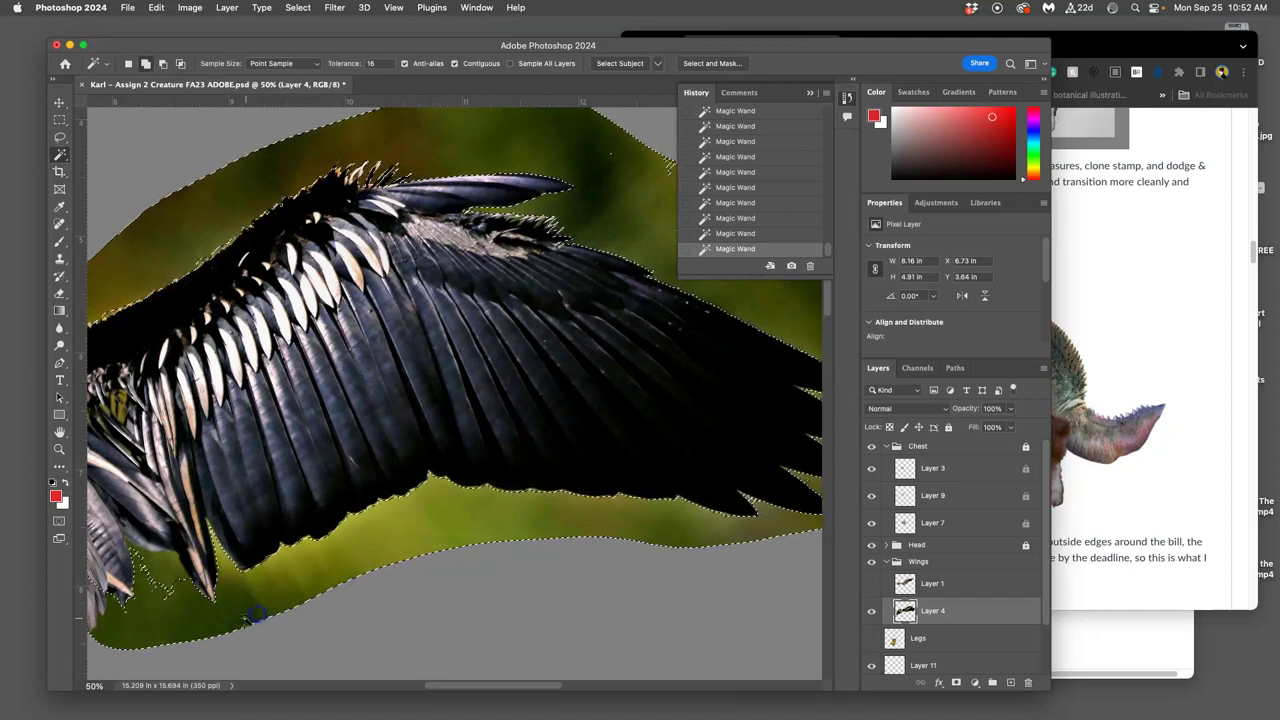
{"action": "left_click", "coordinate": [174, 562], "text": "shift"}
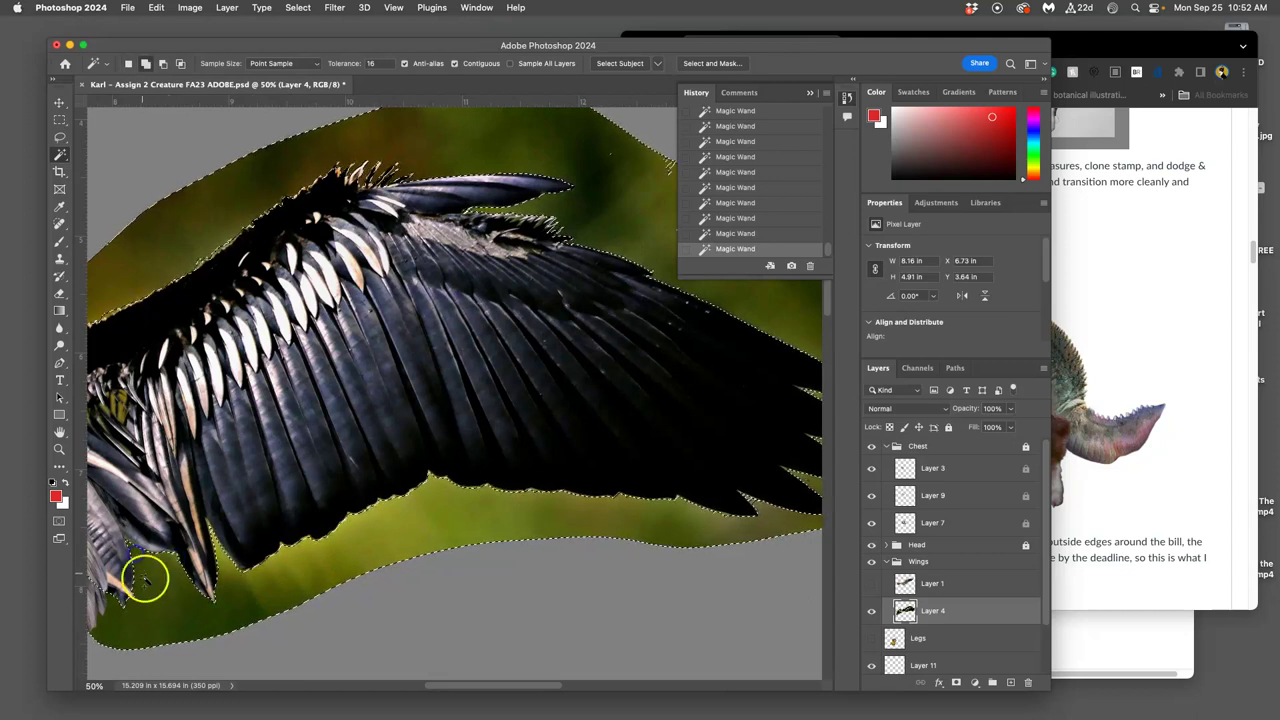
Step: Delete the selected green background around the larger black wing on Layer 4
{"action": "left_click_drag", "start_coordinate": [410, 472], "coordinate": [317, 526]}
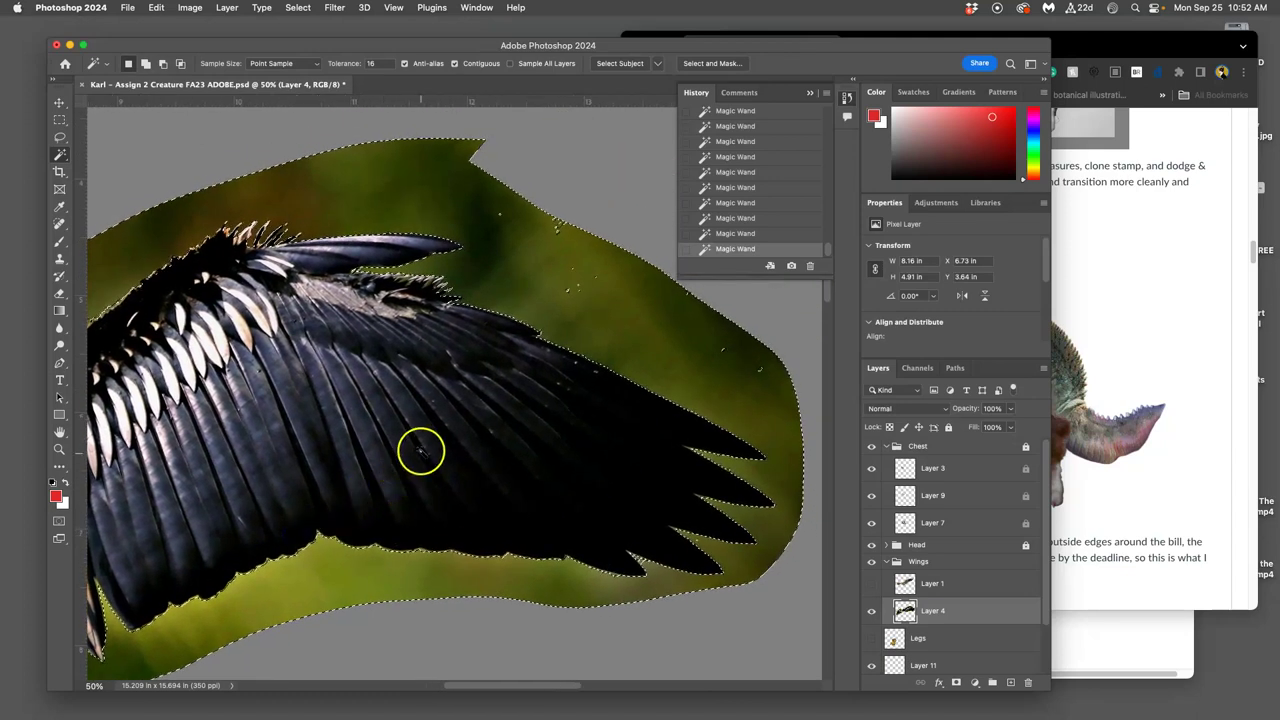
{"action": "scroll", "coordinate": [431, 455], "scroll_direction": "down", "scroll_amount": 5}
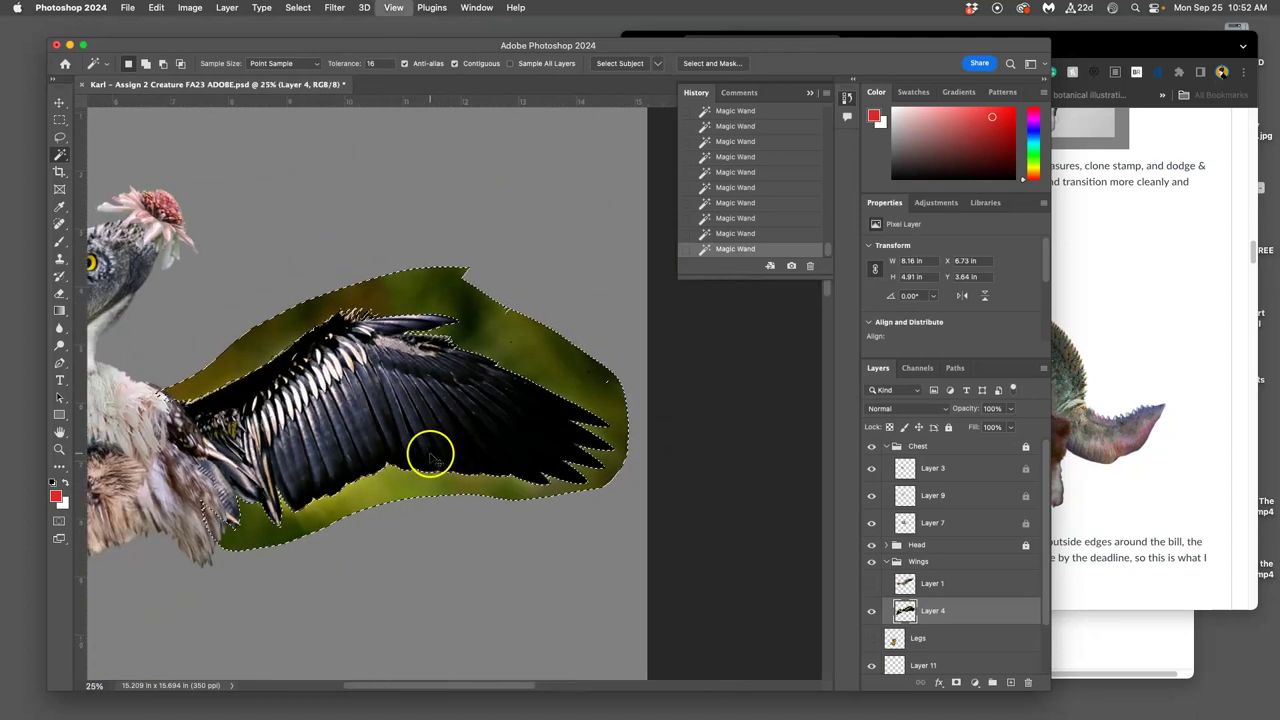
{"action": "key", "text": "BackSpace"}
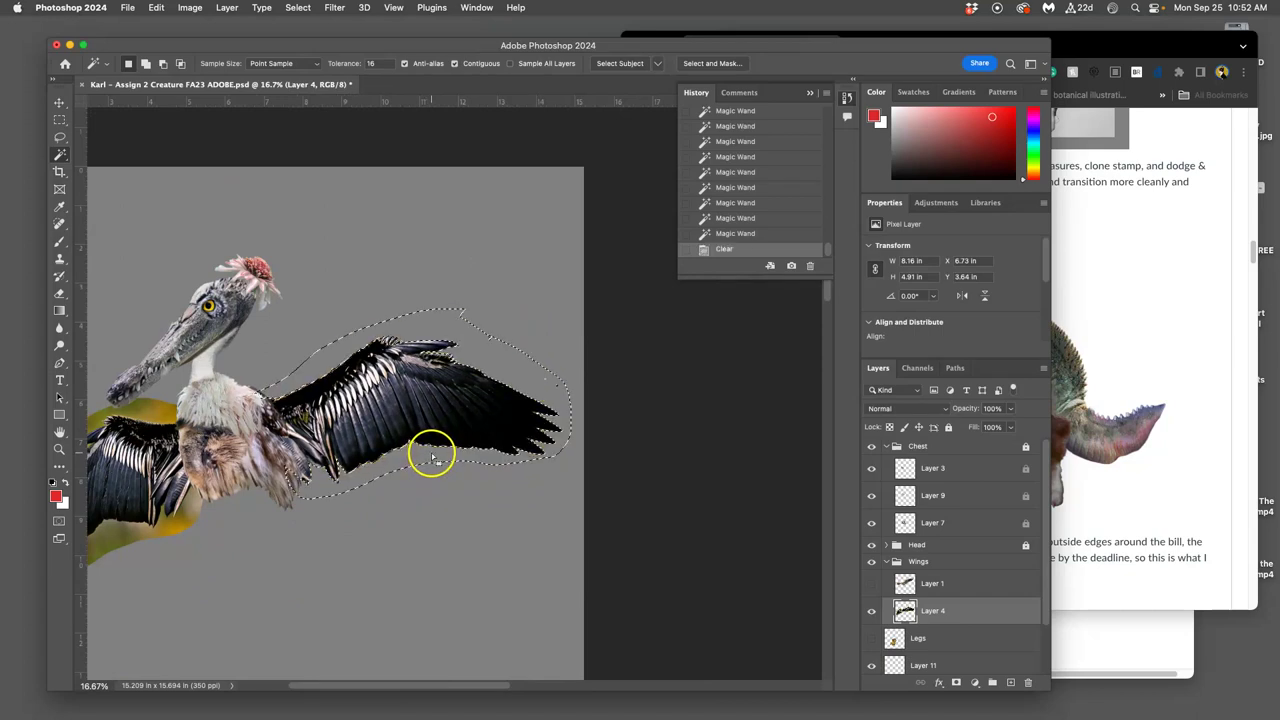
Step: Refine the active selection around the larger black wing with Select and Mask and apply it
{"action": "key", "text": "super+equal"}
{"action": "key", "text": "super+equal"}
{"action": "key", "text": "super+equal"}
{"action": "left_click_drag", "start_coordinate": [420, 446], "coordinate": [635, 403]}
{"action": "left_click", "coordinate": [712, 63]}
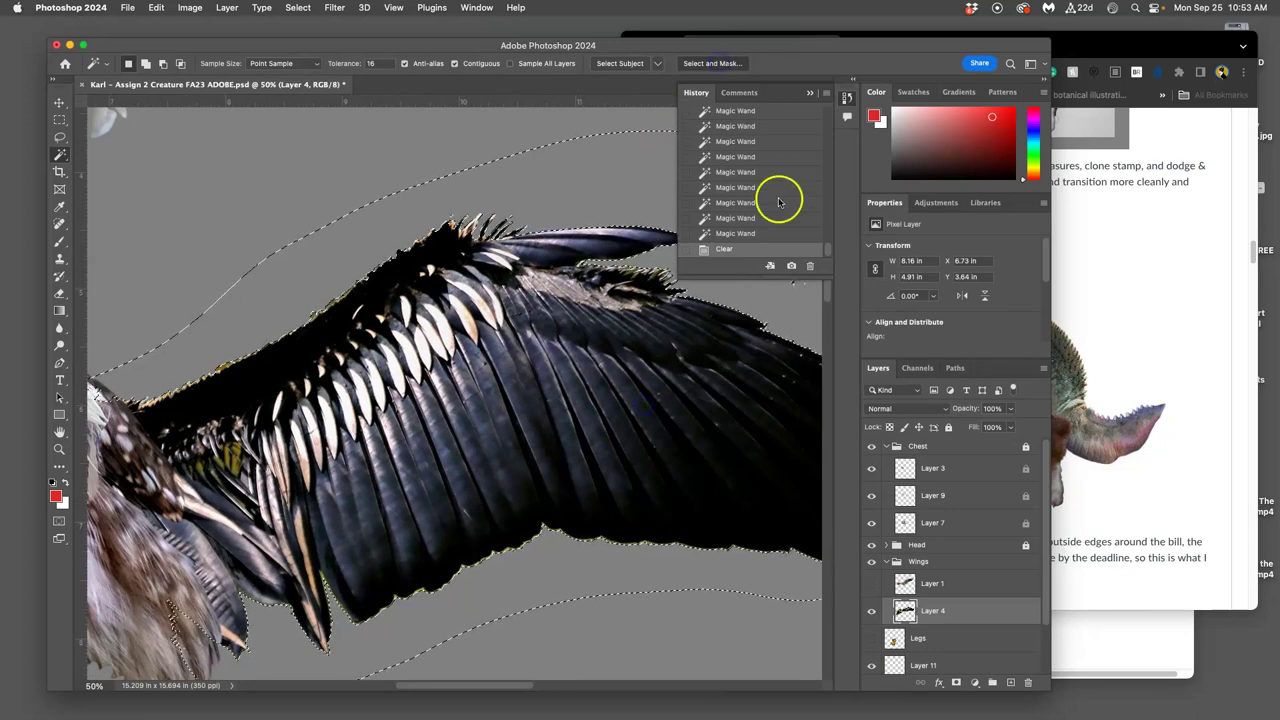
{"action": "left_click", "coordinate": [1019, 671]}
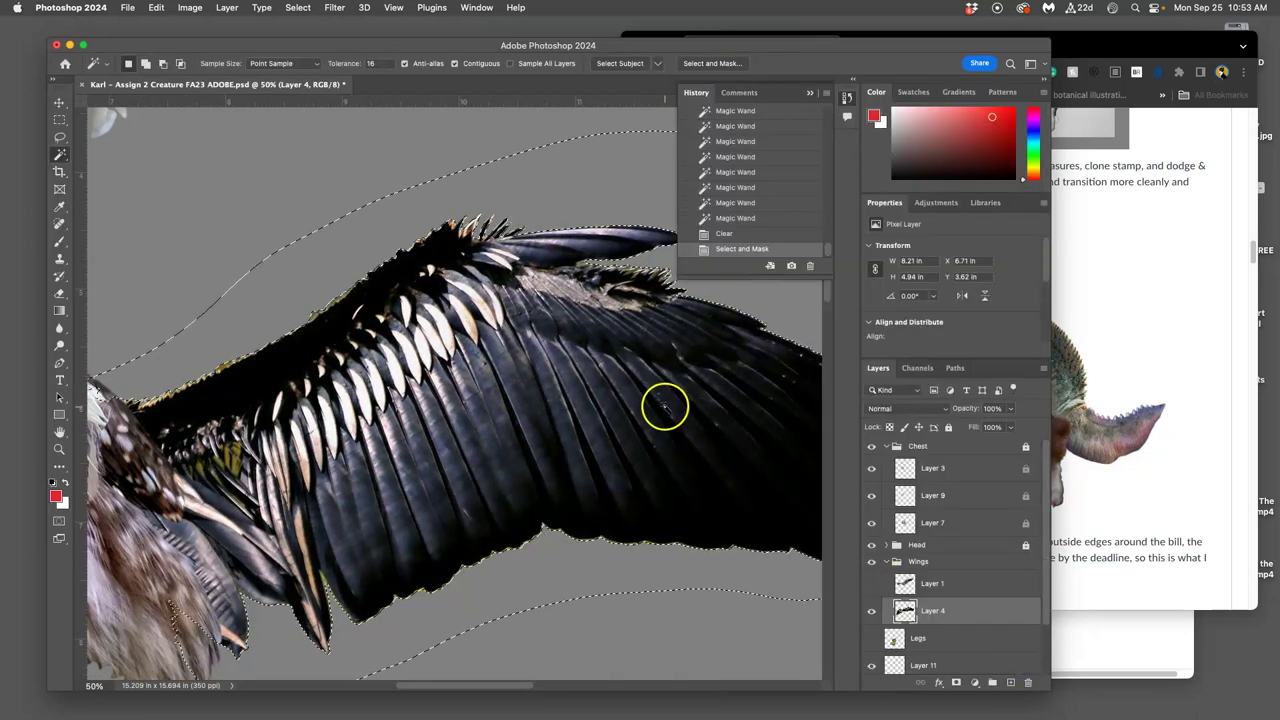
Step: Clear the refined selection repeatedly to trim the colour fringe along the larger wing's feather edges, and deselect it
{"action": "key", "text": "super+equal"}
{"action": "key", "text": "super+equal"}
{"action": "key", "text": "super+equal"}
{"action": "scroll", "coordinate": [509, 206], "scroll_direction": "down", "scroll_amount": 3}
{"action": "scroll", "coordinate": [543, 297], "scroll_direction": "up", "scroll_amount": 10}
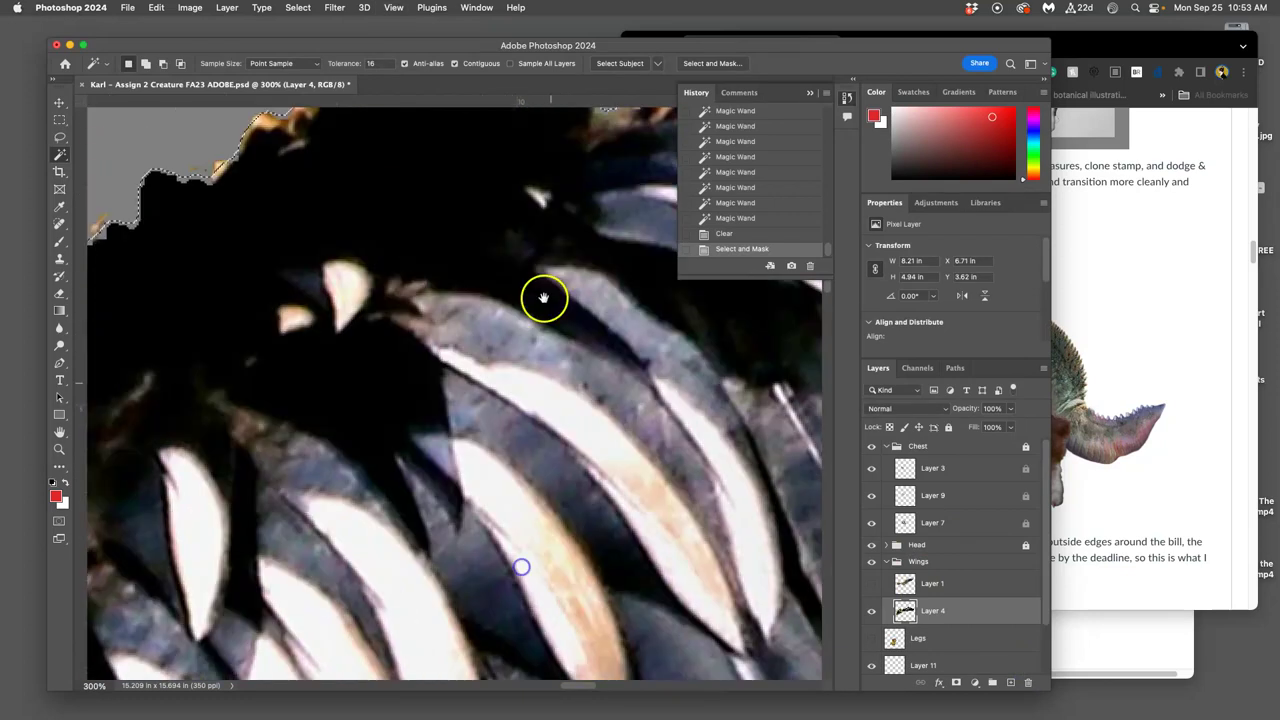
{"action": "key", "text": "super+equal"}
{"action": "key", "text": "Delete"}
{"action": "key", "text": "Delete"}
{"action": "key", "text": "Delete"}
{"action": "key", "text": "Delete"}
{"action": "key", "text": "Delete"}
{"action": "key", "text": "Delete"}
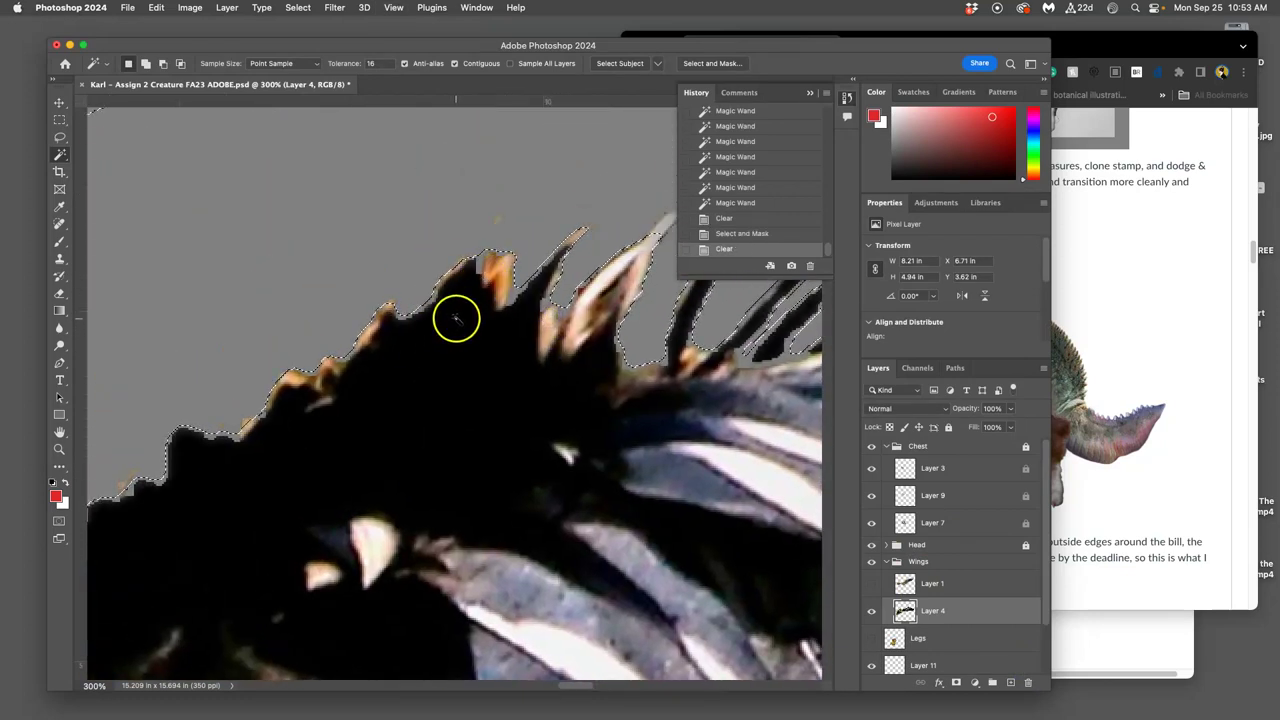
{"action": "key", "text": "Delete"}
{"action": "key", "text": "Delete"}
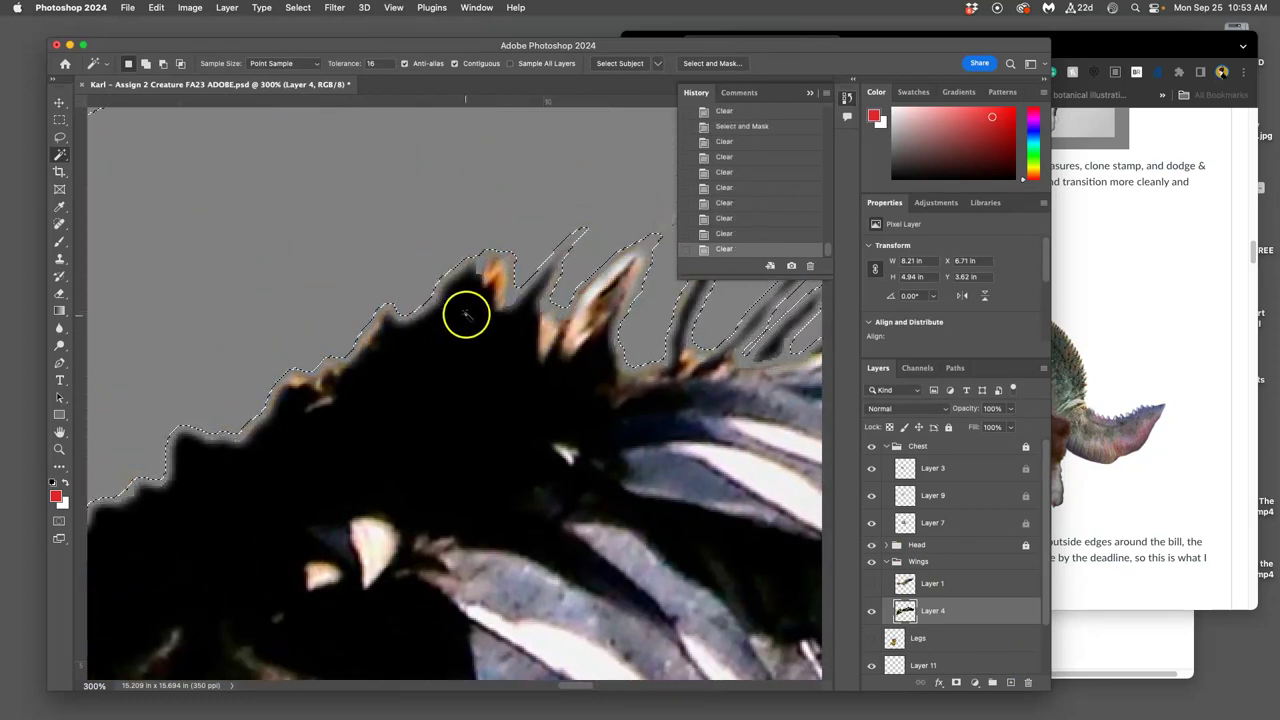
{"action": "key", "text": "super+minus"}
{"action": "key", "text": "super+minus"}
{"action": "key", "text": "super+minus"}
{"action": "key", "text": "super+minus"}
{"action": "key", "text": "super+minus"}
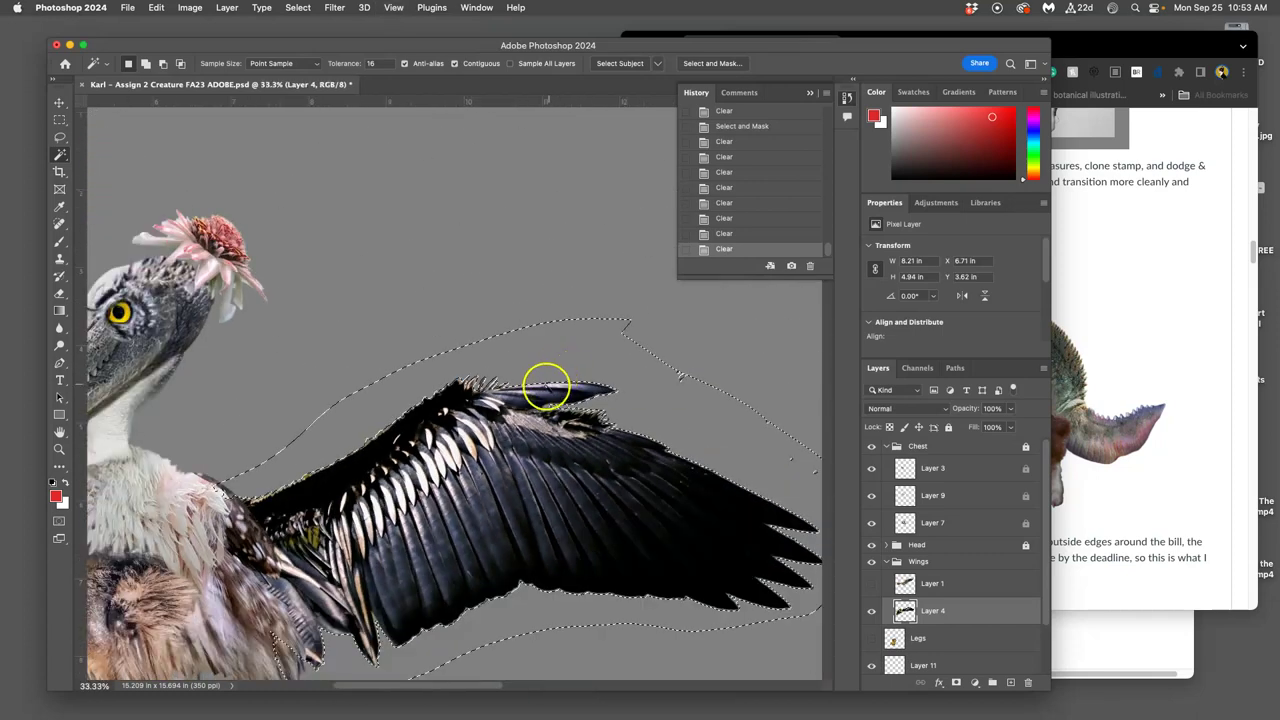
{"action": "key", "text": "super+d"}
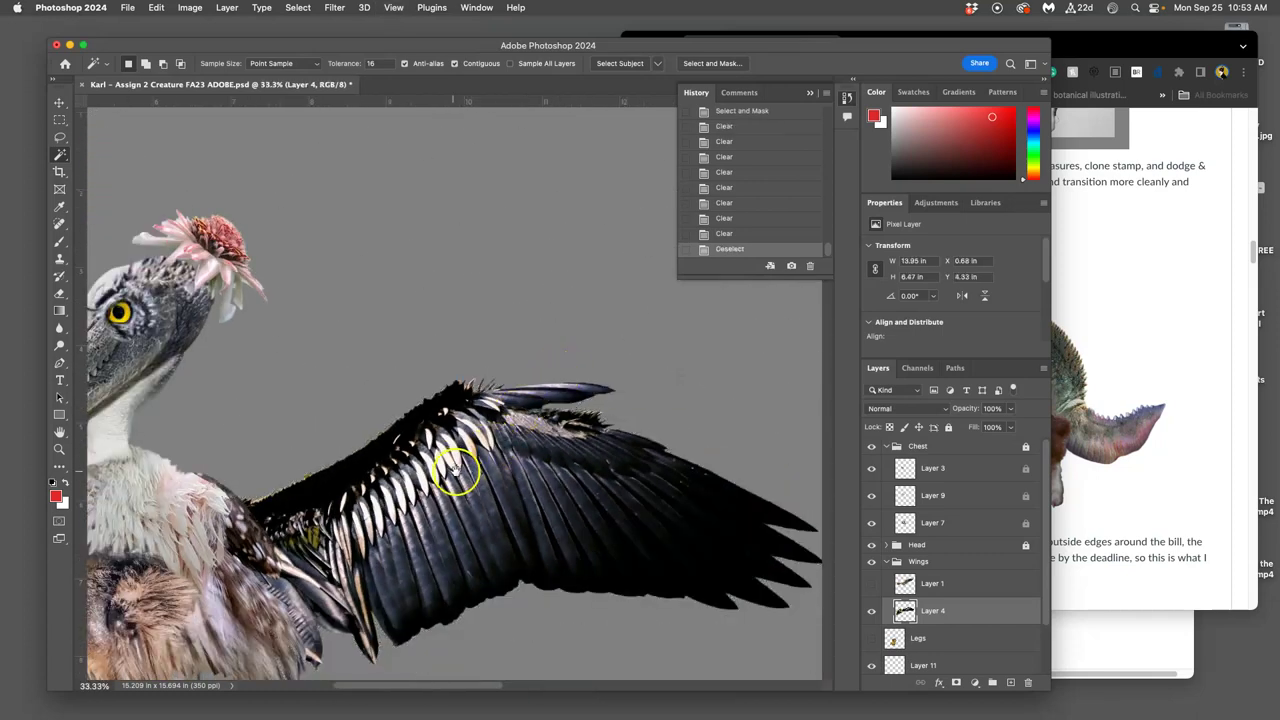
Step: Lasso the yellow-green fringe left along the larger wing's upper edge near the shoulder, clear it repeatedly, and deselect
{"action": "left_click_drag", "start_coordinate": [455, 470], "coordinate": [555, 425]}
{"action": "key", "text": "super+plus"}
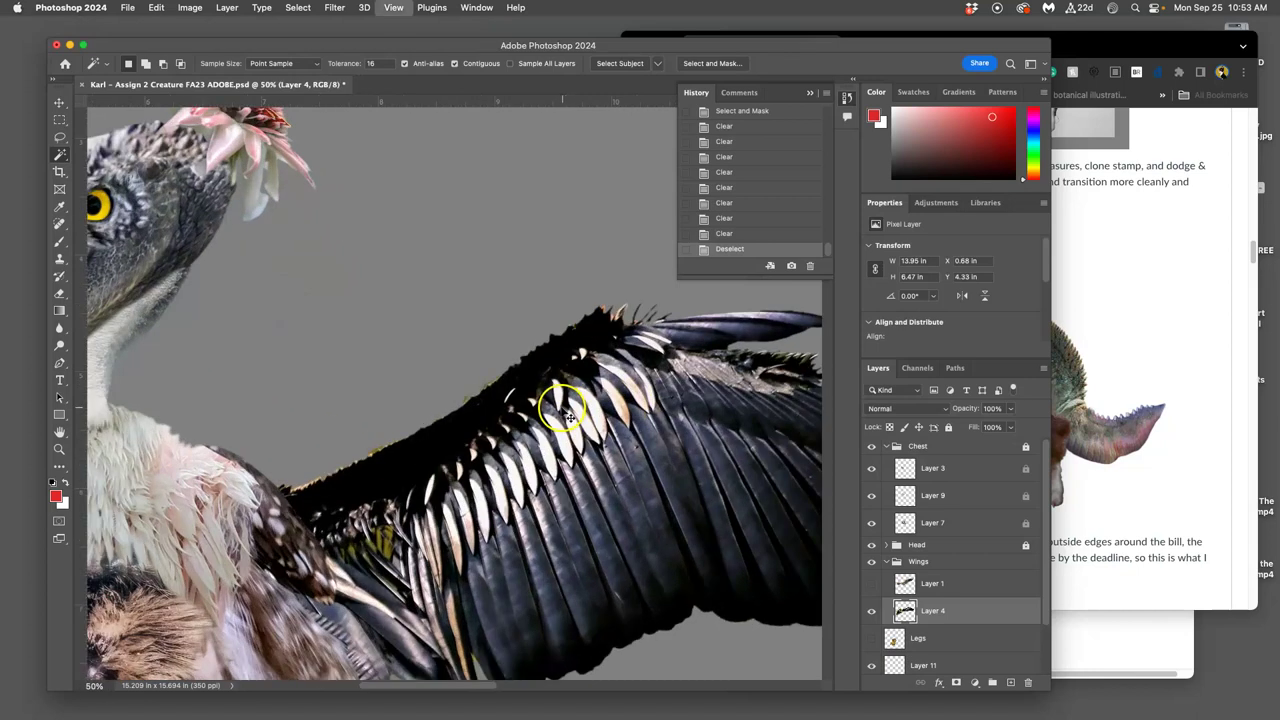
{"action": "left_click", "coordinate": [58, 142]}
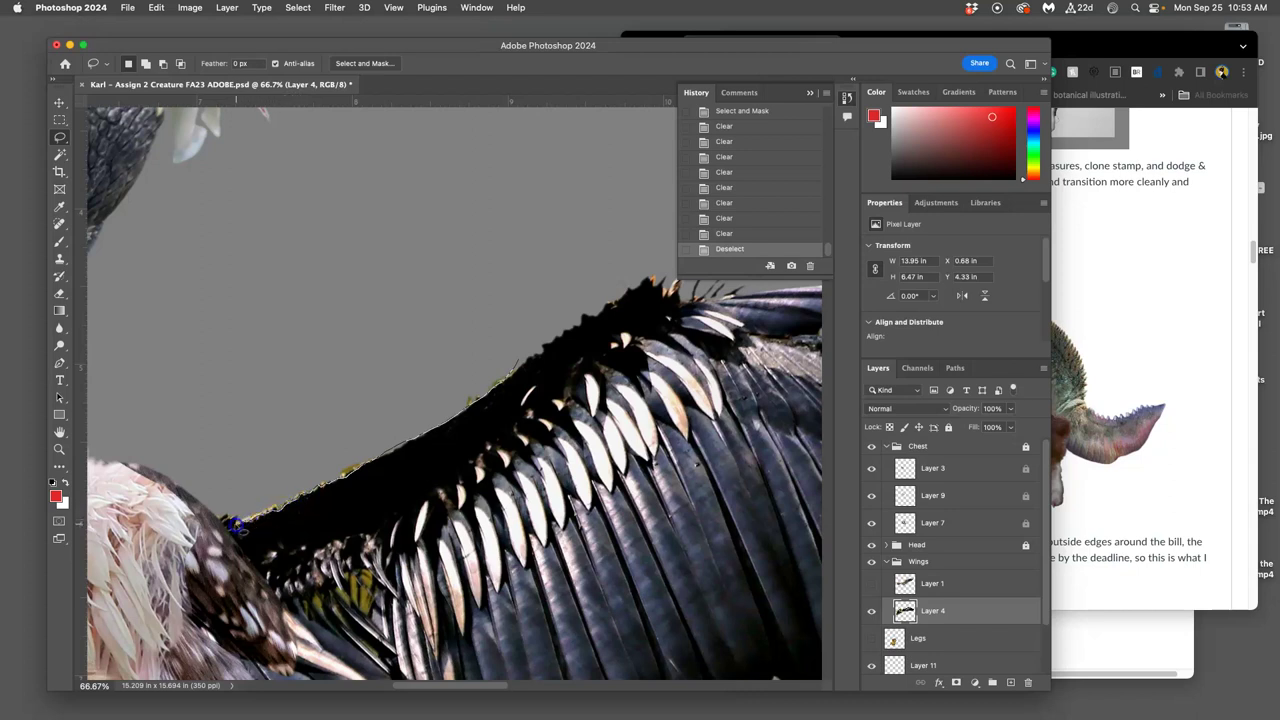
{"action": "left_click_drag", "start_coordinate": [463, 357], "coordinate": [518, 358]}
{"action": "key", "text": "BackSpace"}
{"action": "key", "text": "BackSpace"}
{"action": "left_click", "coordinate": [486, 338]}
Step: Show Layer 1 in the Wings group briefly to check it against the creature, and hide it again
{"action": "left_click_drag", "start_coordinate": [451, 425], "coordinate": [686, 349]}
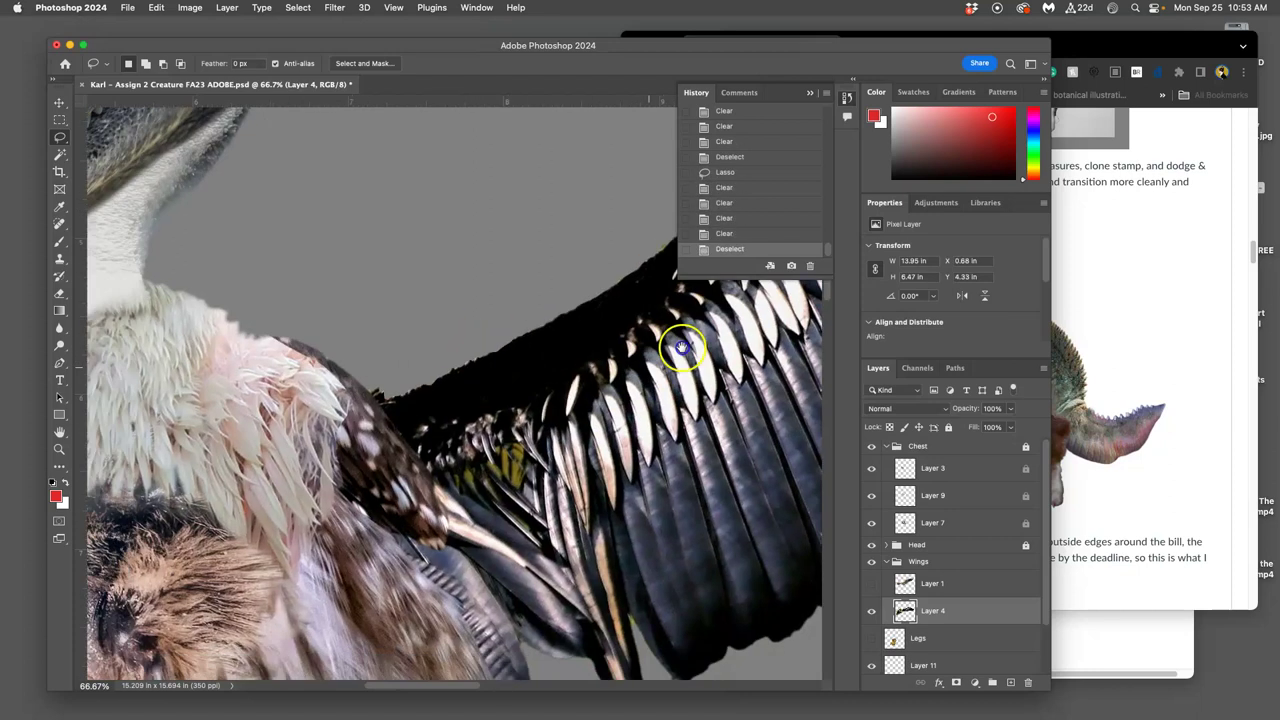
{"action": "scroll", "coordinate": [795, 510], "scroll_direction": "down", "scroll_amount": 5}
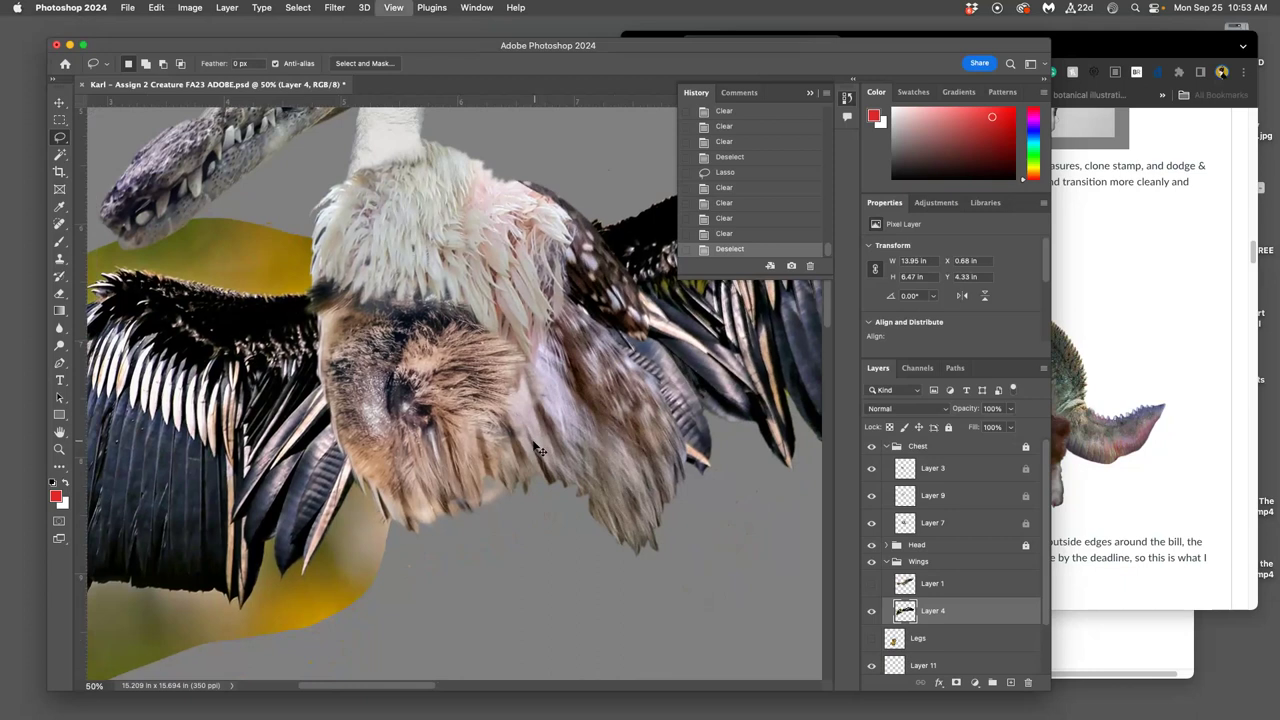
{"action": "left_click", "coordinate": [872, 584]}
{"action": "left_click", "coordinate": [872, 584]}
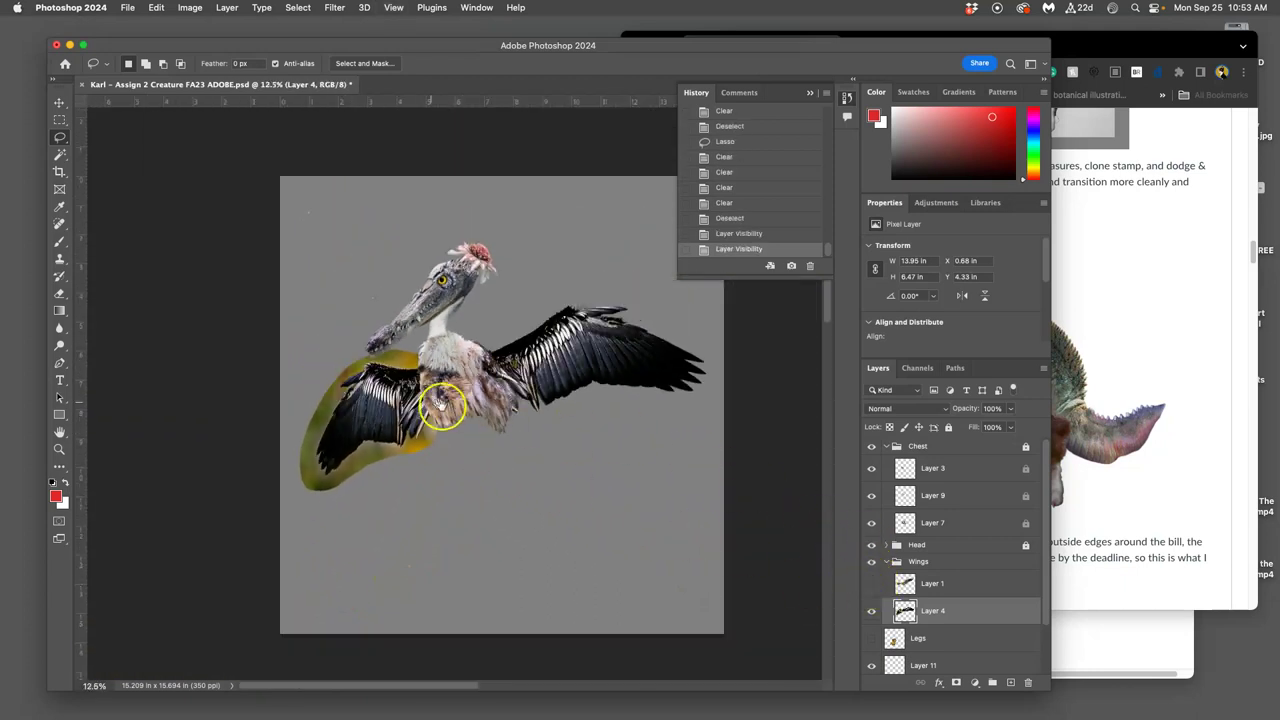
Step: Select the yellow and green background above the smaller black wing on Layer 4 with additive Magic Wand picks
{"action": "scroll", "coordinate": [527, 375], "scroll_direction": "up", "scroll_amount": 3}
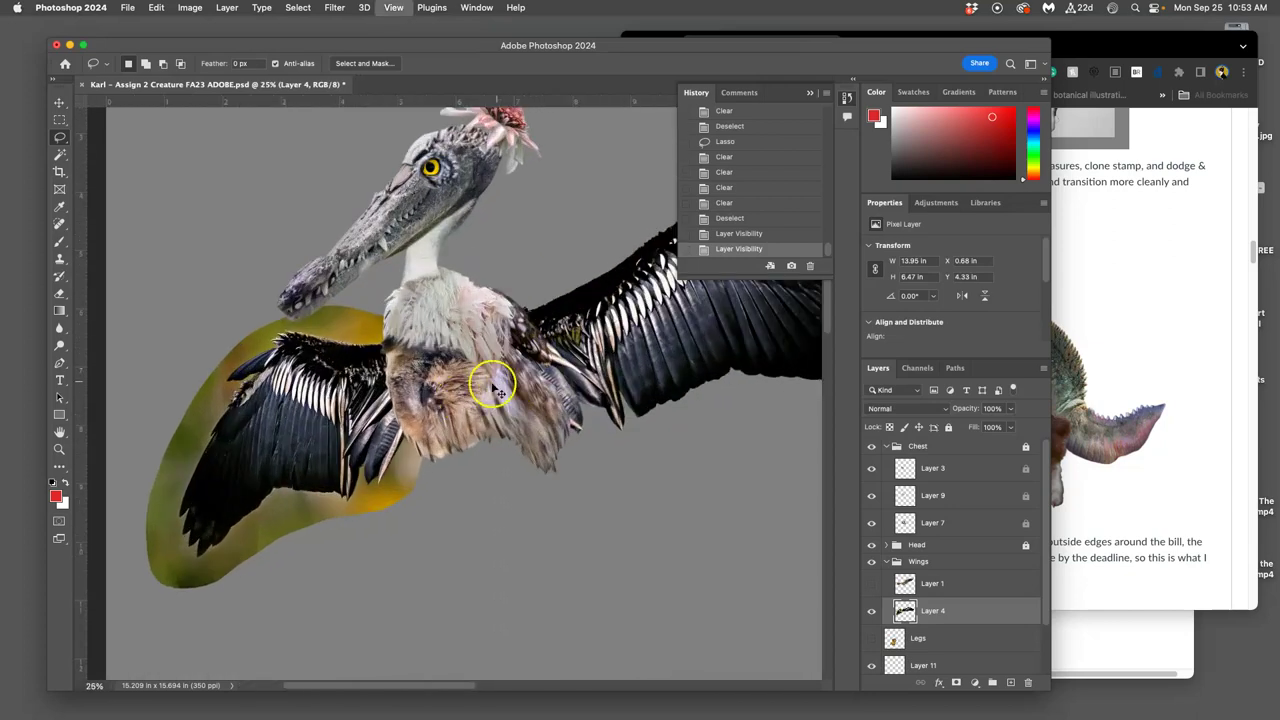
{"action": "scroll", "coordinate": [486, 380], "scroll_direction": "down", "scroll_amount": 1}
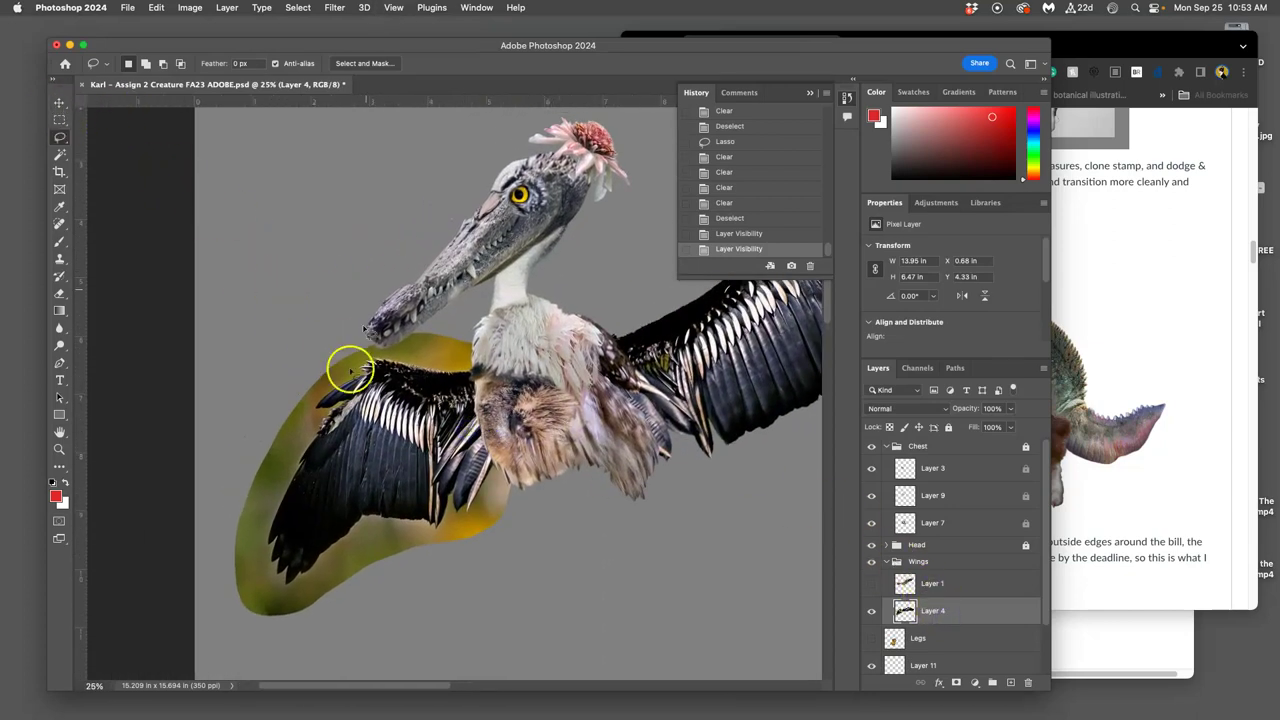
{"action": "left_click", "coordinate": [59, 153]}
{"action": "left_click", "coordinate": [449, 365]}
{"action": "left_click", "coordinate": [446, 356], "text": "shift"}
{"action": "left_click", "coordinate": [458, 364], "text": "shift"}
{"action": "left_click", "coordinate": [482, 352], "text": "shift"}
{"action": "left_click", "coordinate": [402, 350], "text": "shift"}
{"action": "left_click", "coordinate": [380, 346], "text": "shift"}
{"action": "left_click", "coordinate": [420, 350], "text": "shift"}
{"action": "left_click", "coordinate": [438, 346], "text": "shift"}
{"action": "left_click", "coordinate": [451, 358], "text": "shift"}
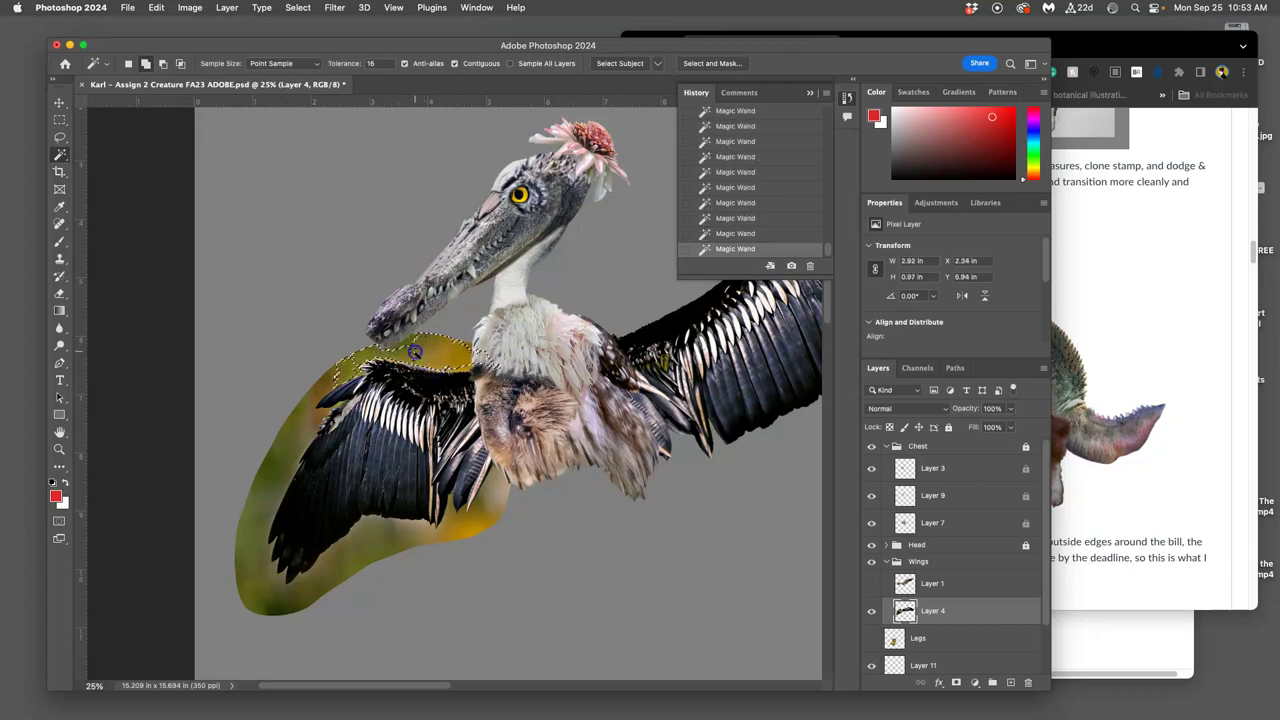